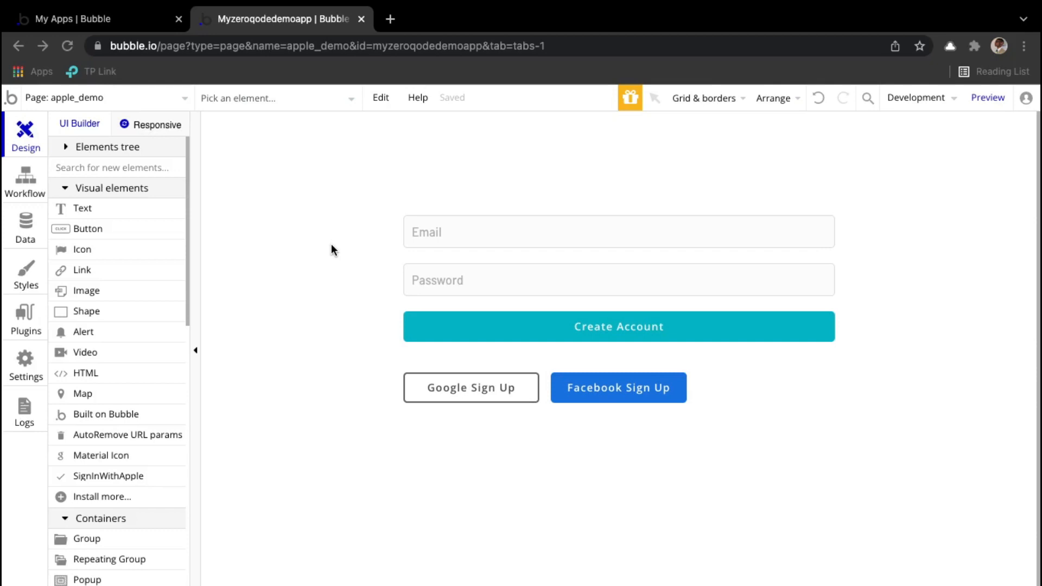
Step: Tick 'Enable Workflow API and backend workflows' in the app's Settings API tab
click(331, 244)
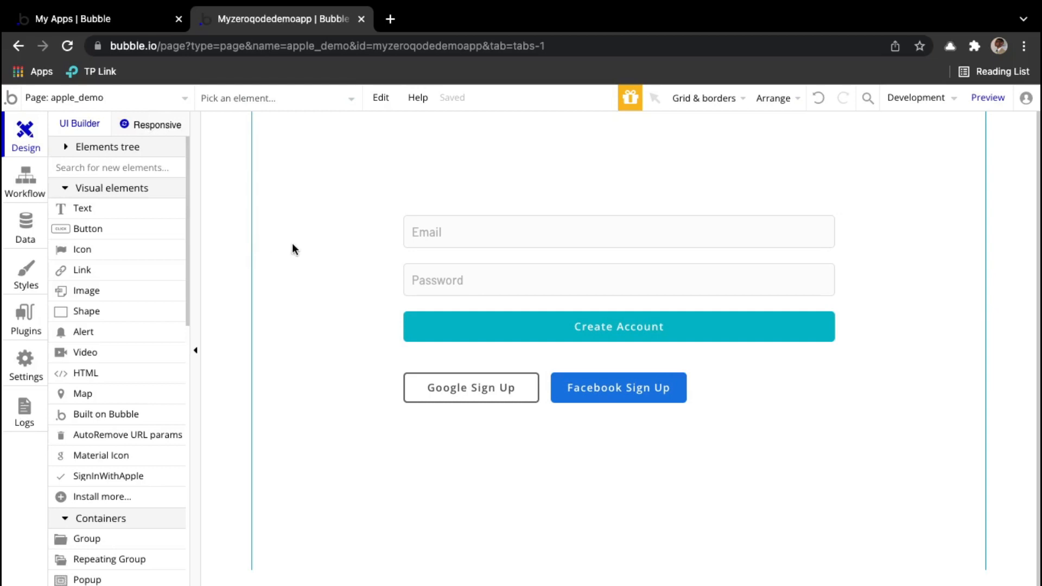
click(19, 374)
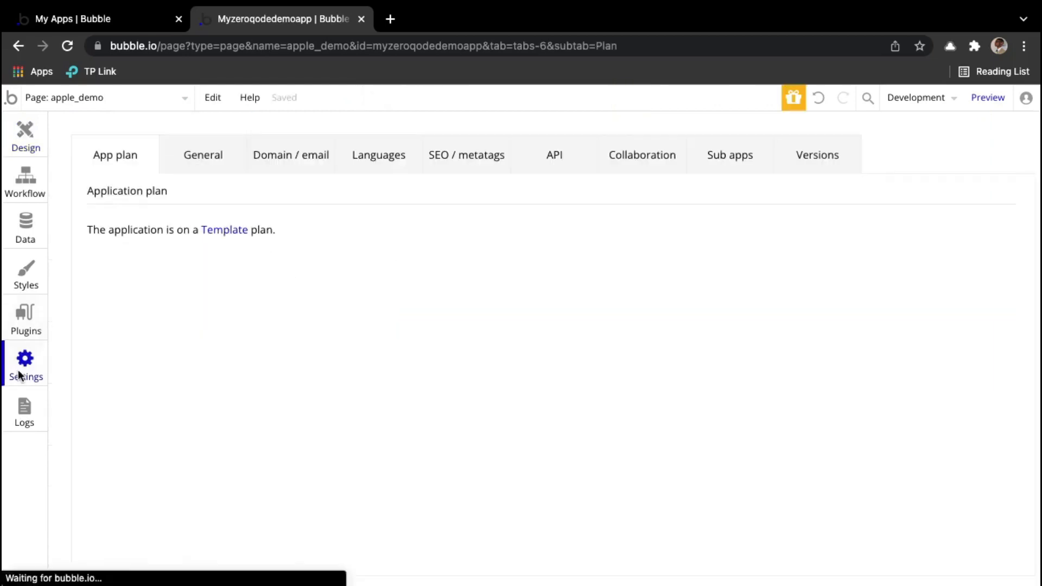
click(563, 163)
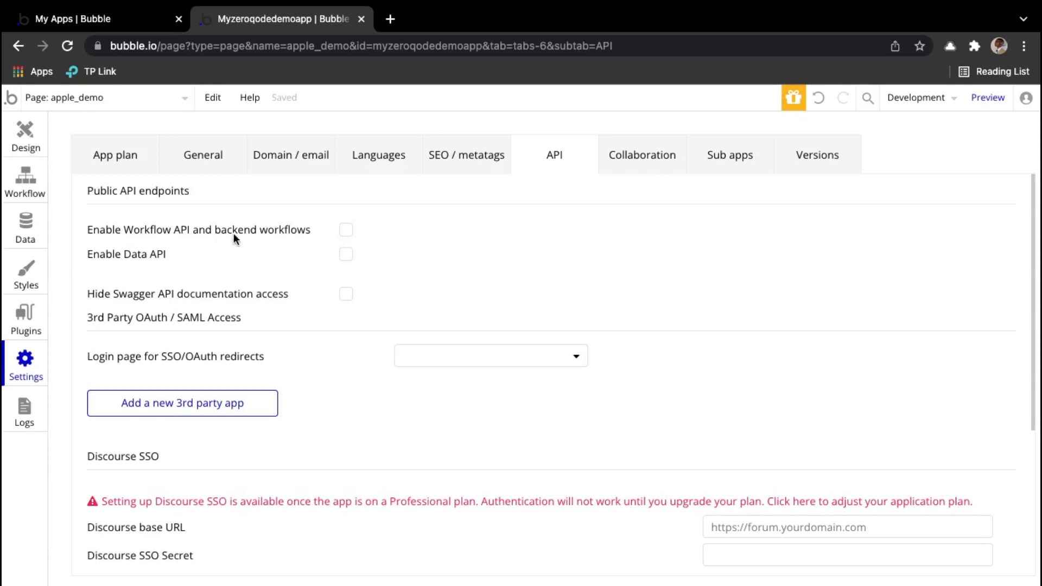
click(348, 232)
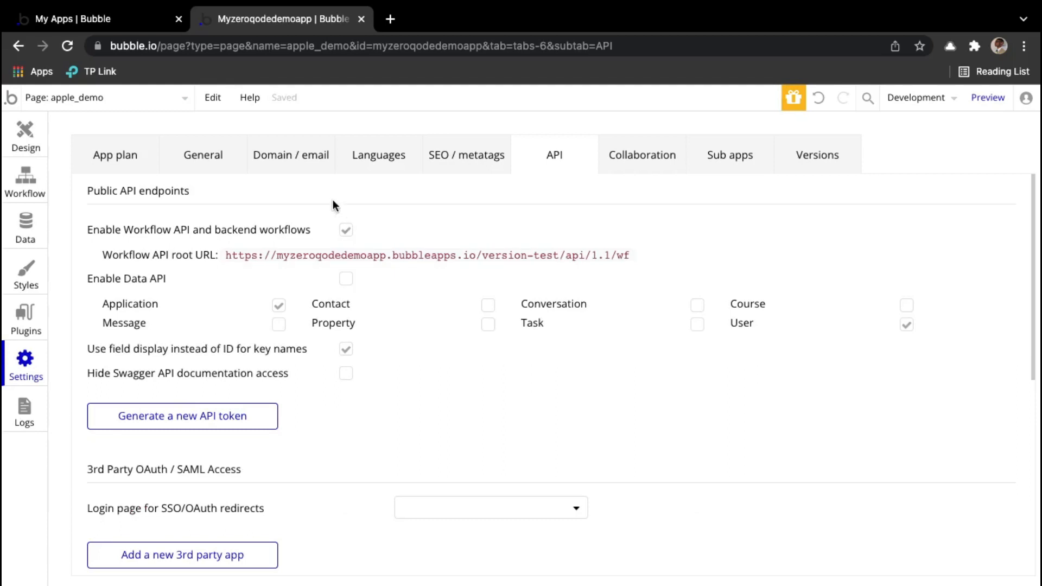
Step: Create a new backend API workflow named 'applesignin'
click(181, 108)
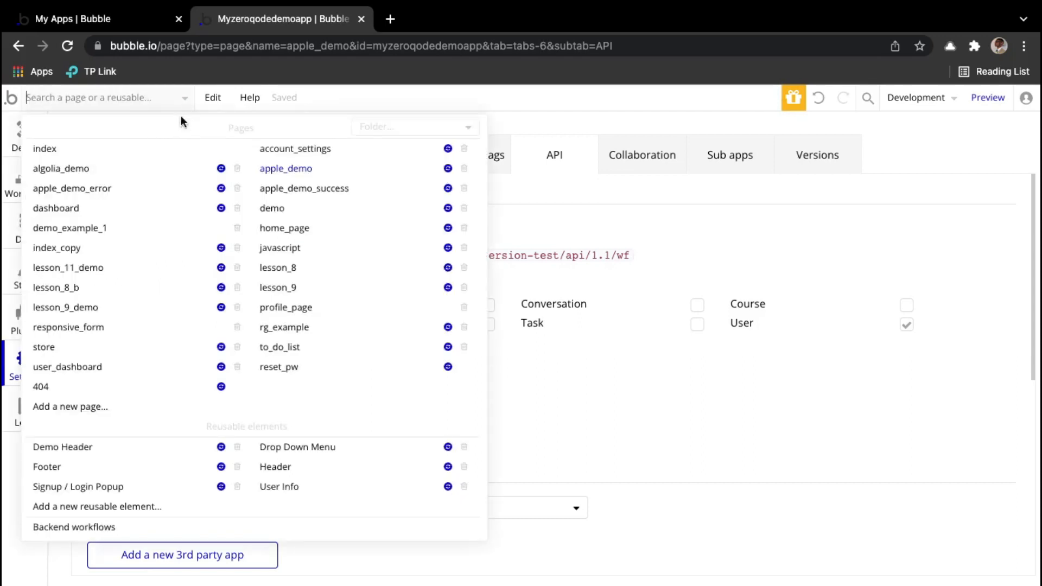
click(152, 100)
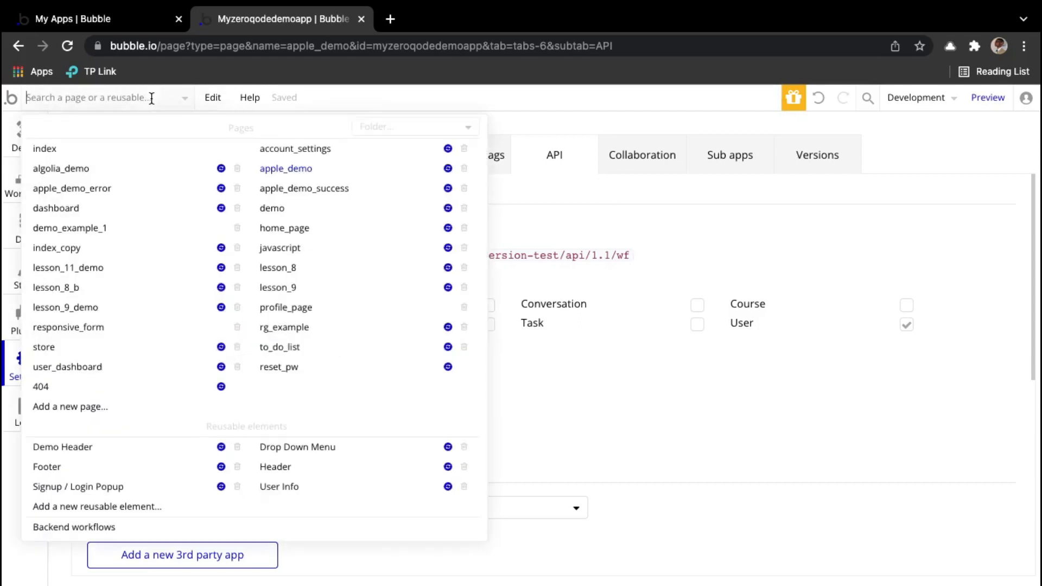
click(96, 526)
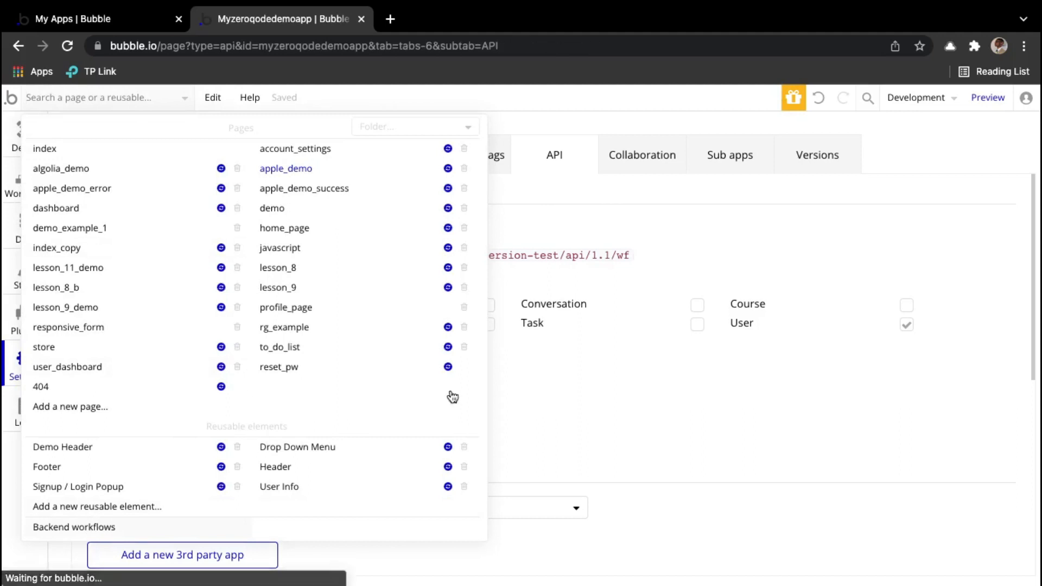
click(153, 209)
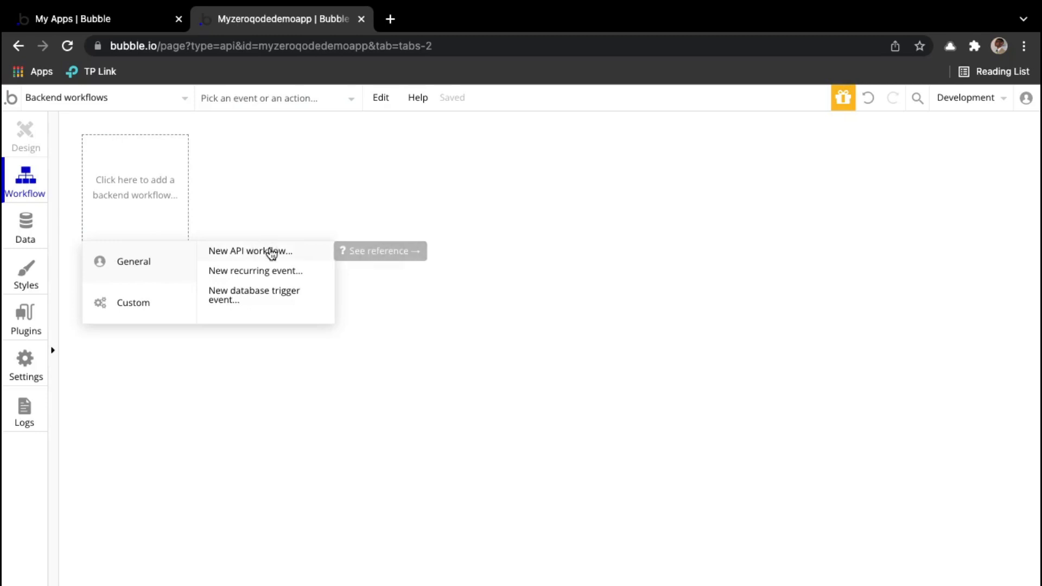
click(272, 252)
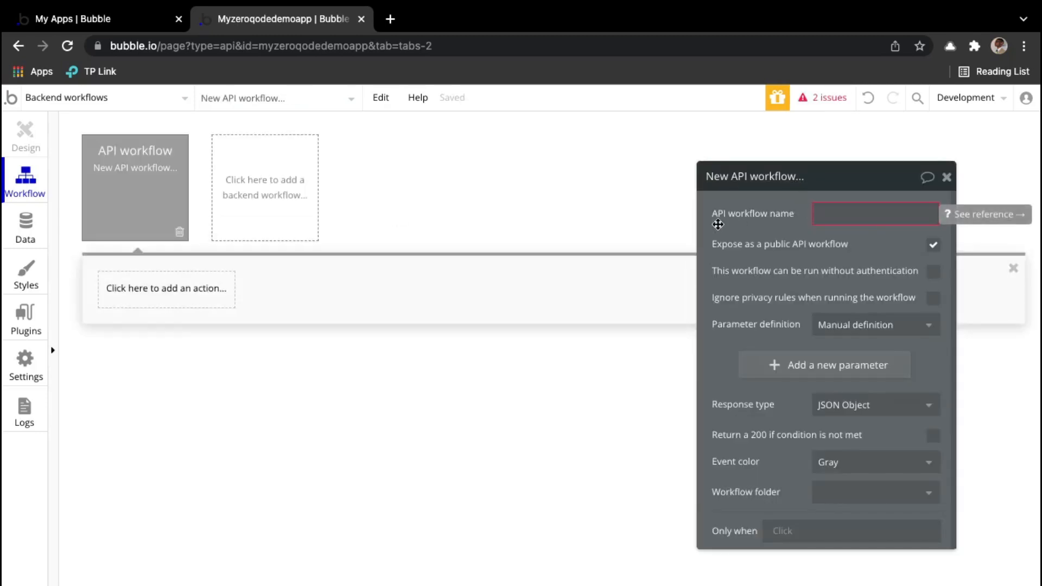
click(840, 217)
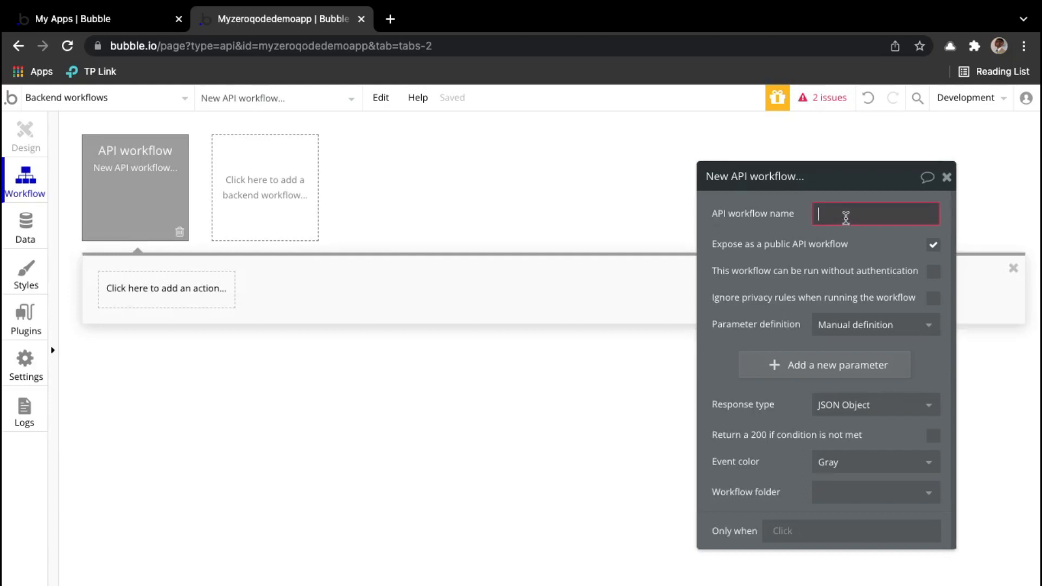
text(applesignin)
click(858, 242)
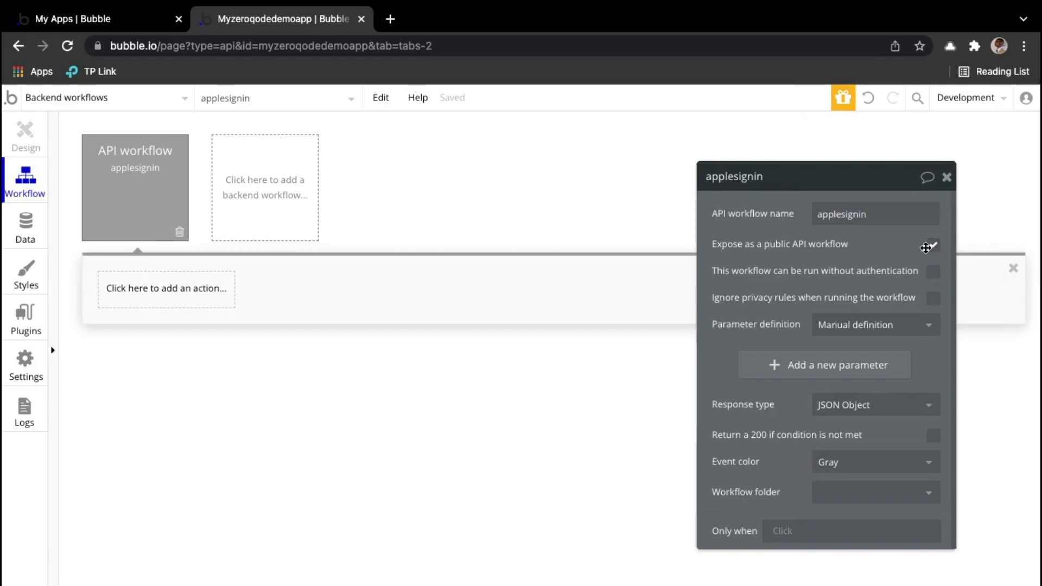
Step: Make applesignin run without authentication, ignore privacy rules, detect request data, and respond with a Page redirect (302)
click(934, 271)
click(932, 300)
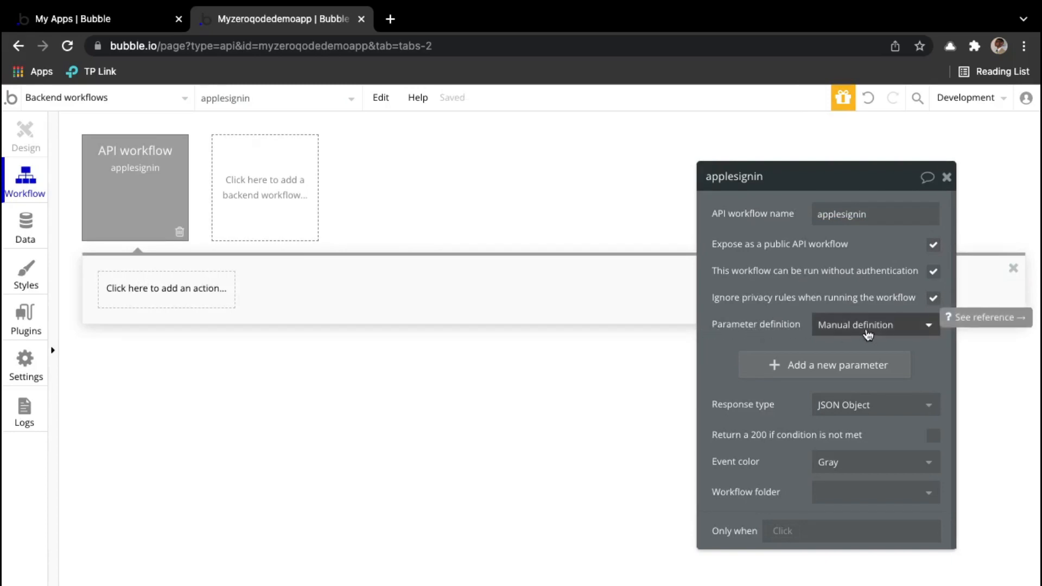
click(867, 333)
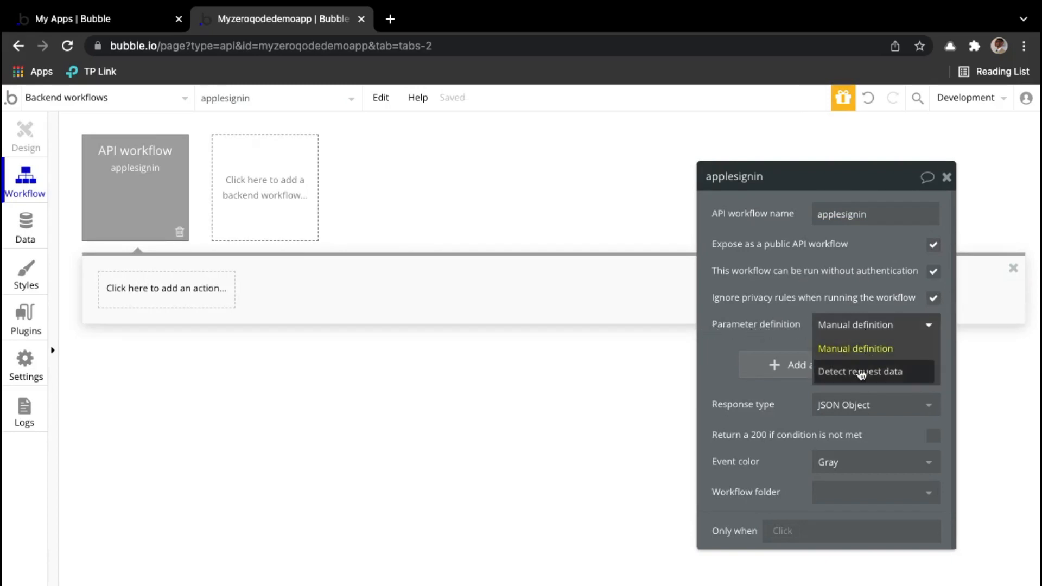
click(881, 374)
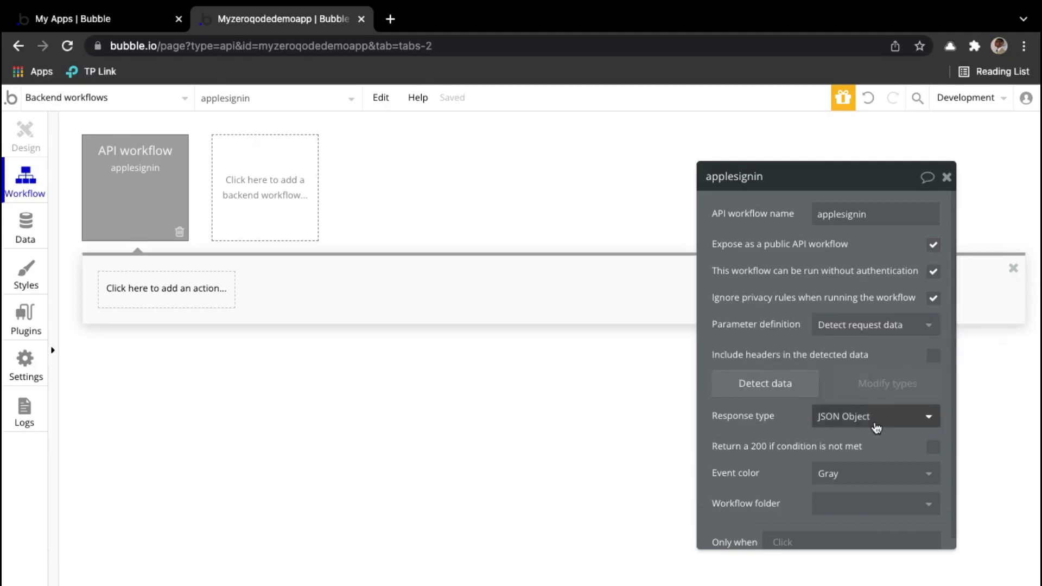
click(871, 426)
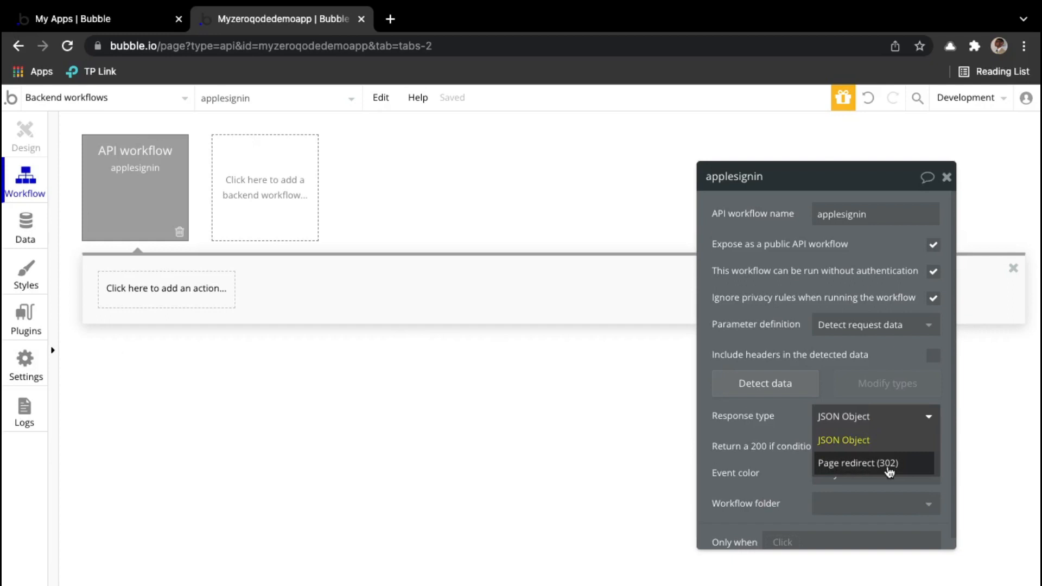
click(891, 461)
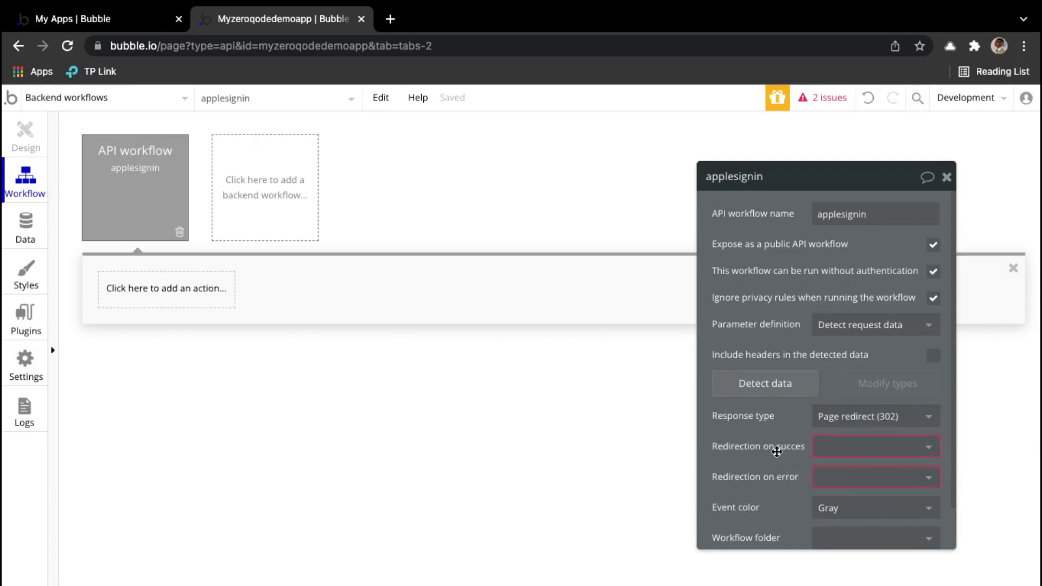
Step: Set the redirect pages to apple_demo_success on success and apple_demo_error on error
click(857, 451)
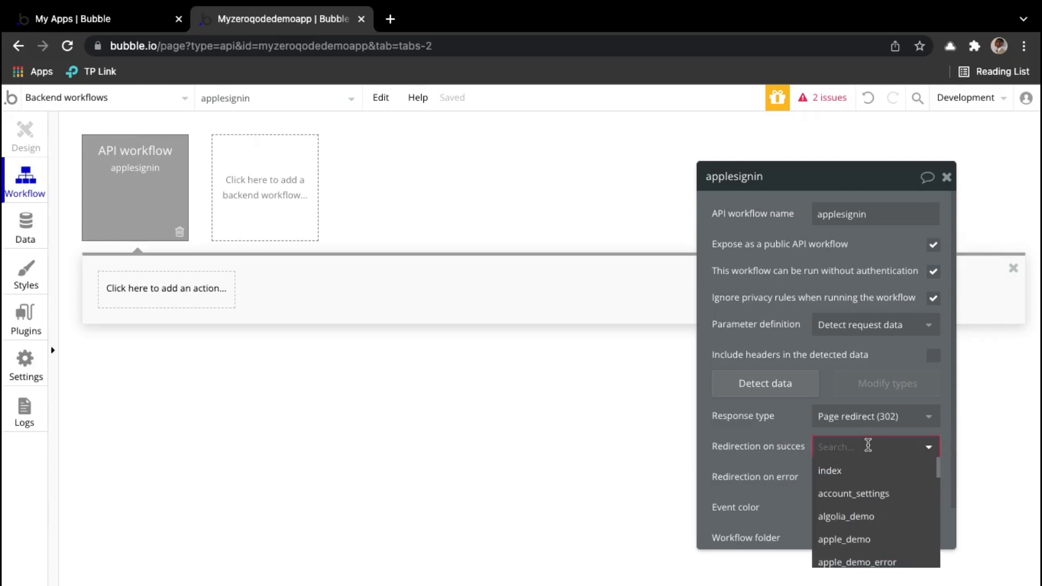
text(su)
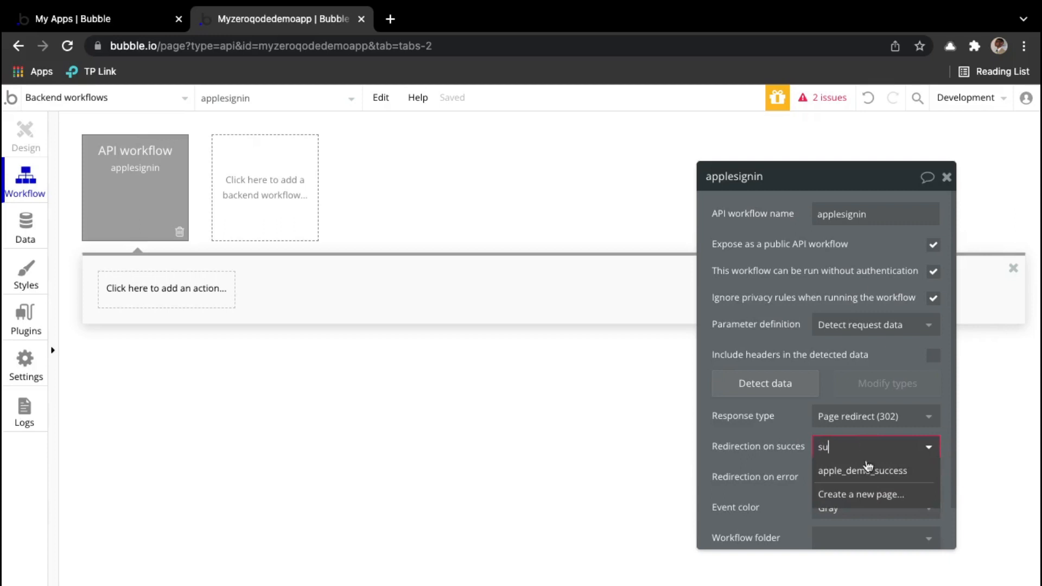
click(885, 476)
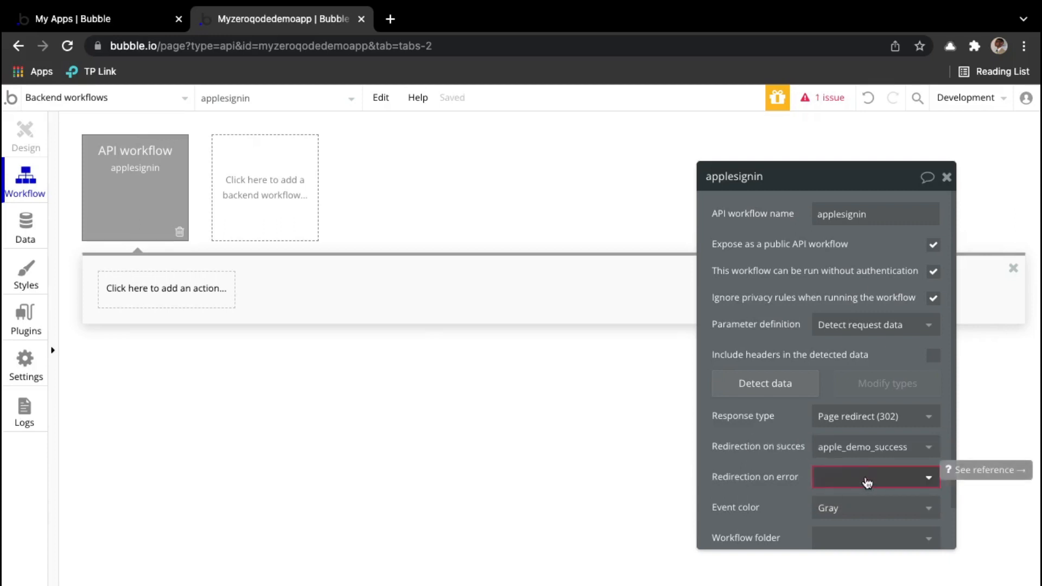
click(866, 478)
text(erro)
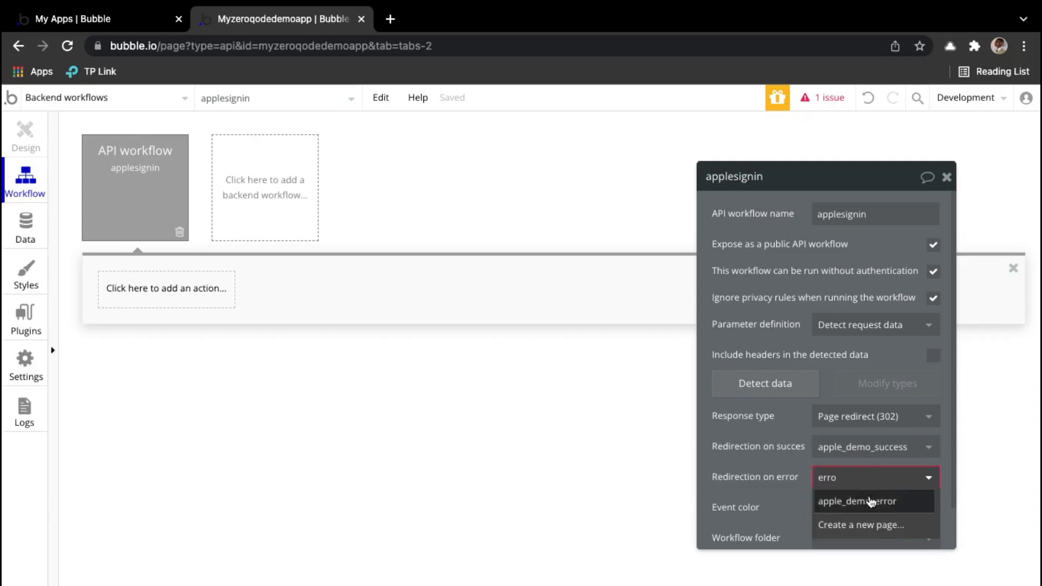
click(869, 500)
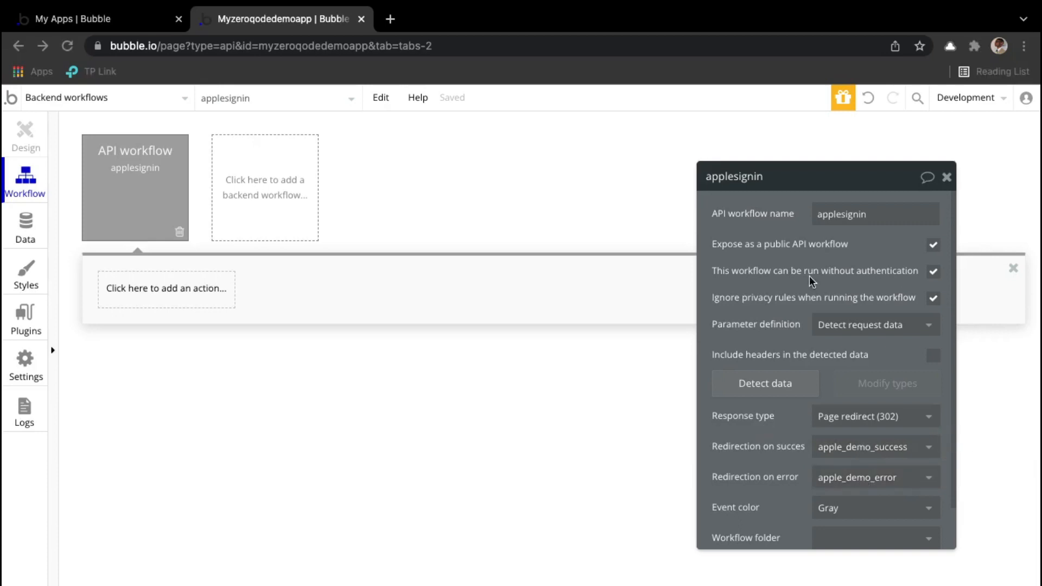
Step: Click Detect data for applesignin, copy its initialize URL, and go back to the My Apps tab
click(768, 383)
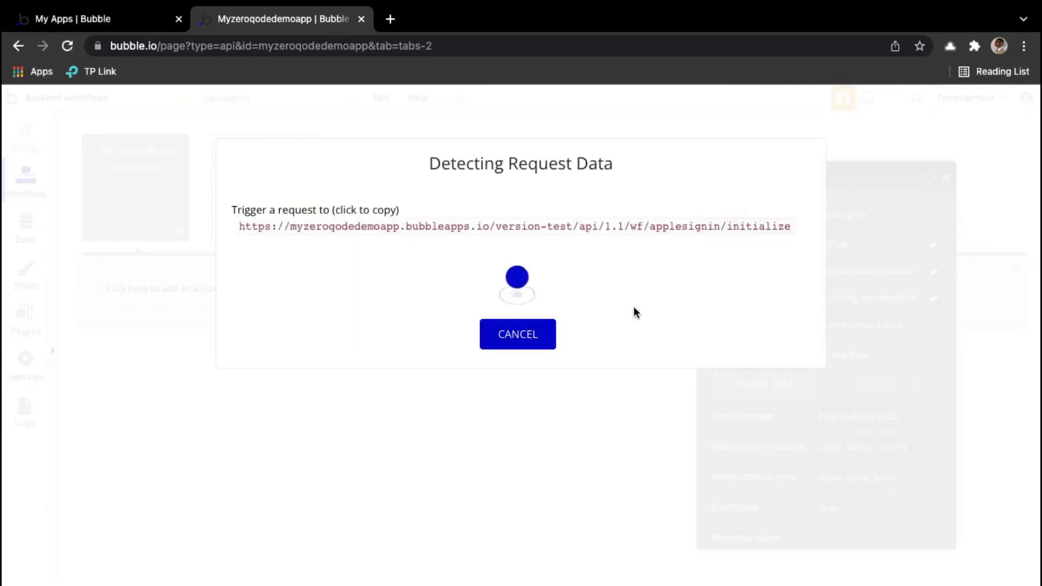
click(613, 227)
click(591, 232)
click(123, 20)
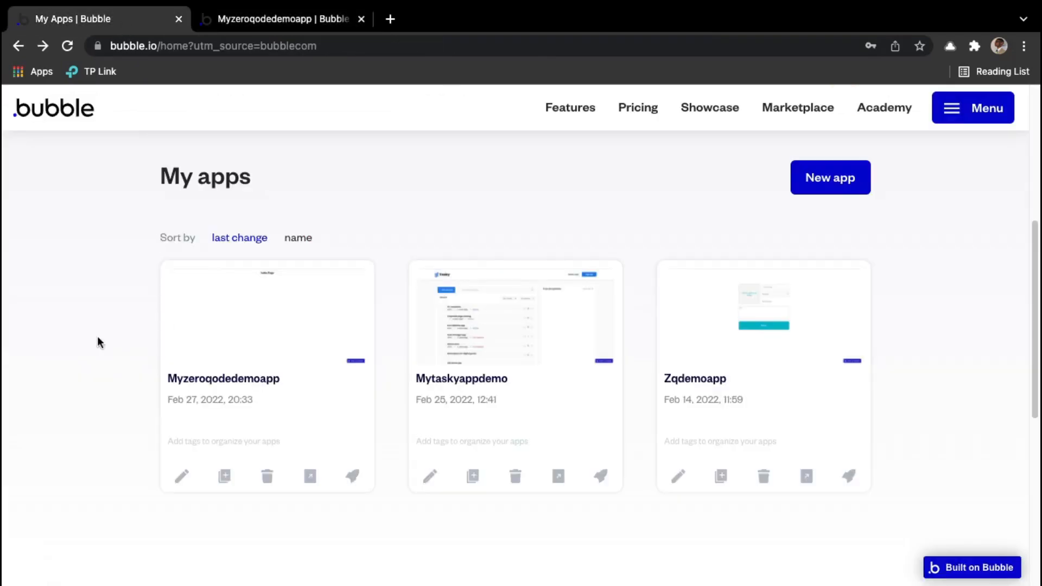
Step: In the Myzeroqodedemoapp editor, draw a SignInWithApple button beside the Facebook Sign Up button
click(284, 319)
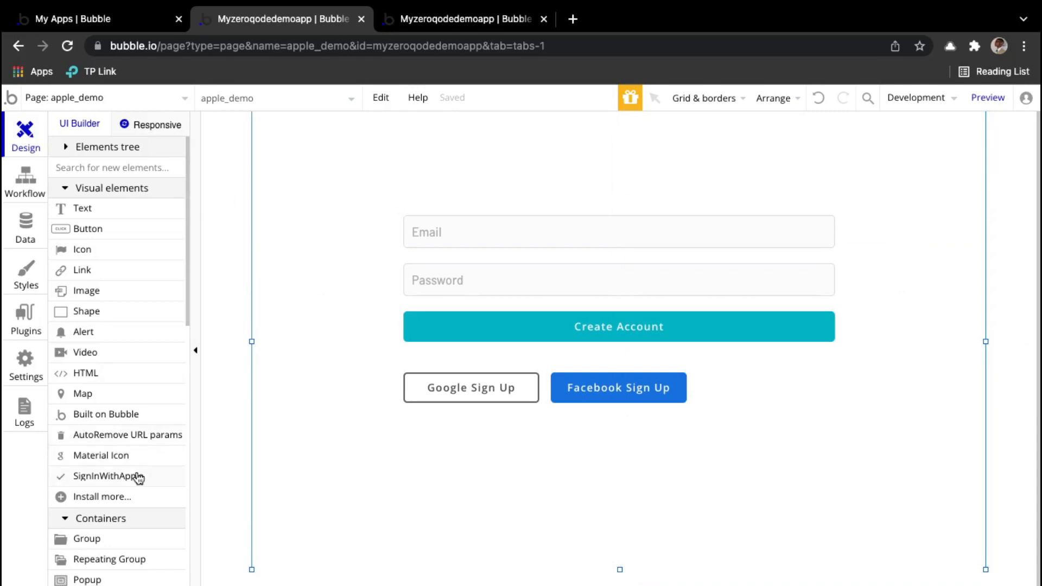
click(109, 478)
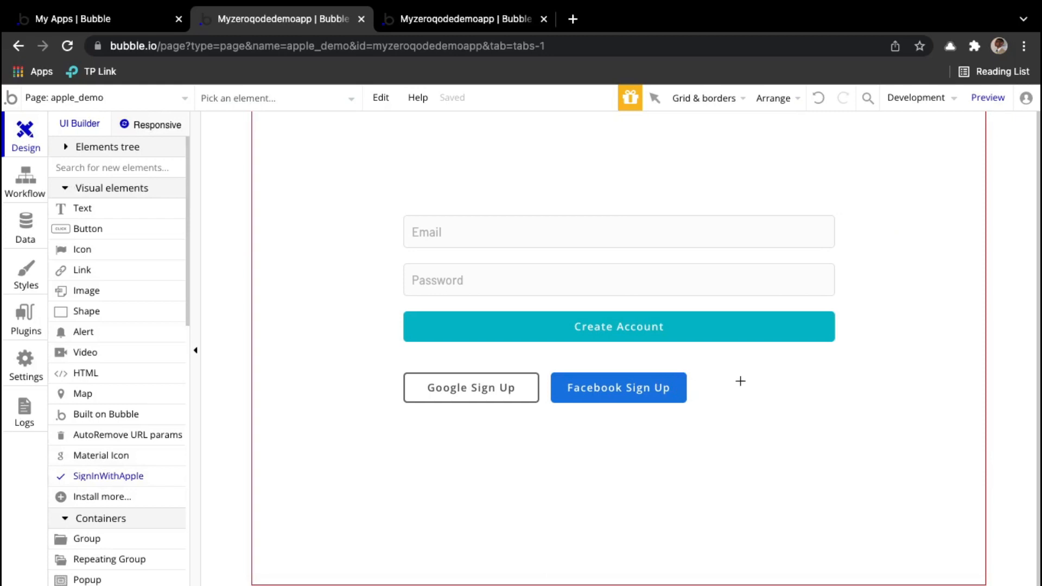
mouse_move(706, 372)
mouse_down()
mouse_move(776, 403)
mouse_move(837, 402)
mouse_up()
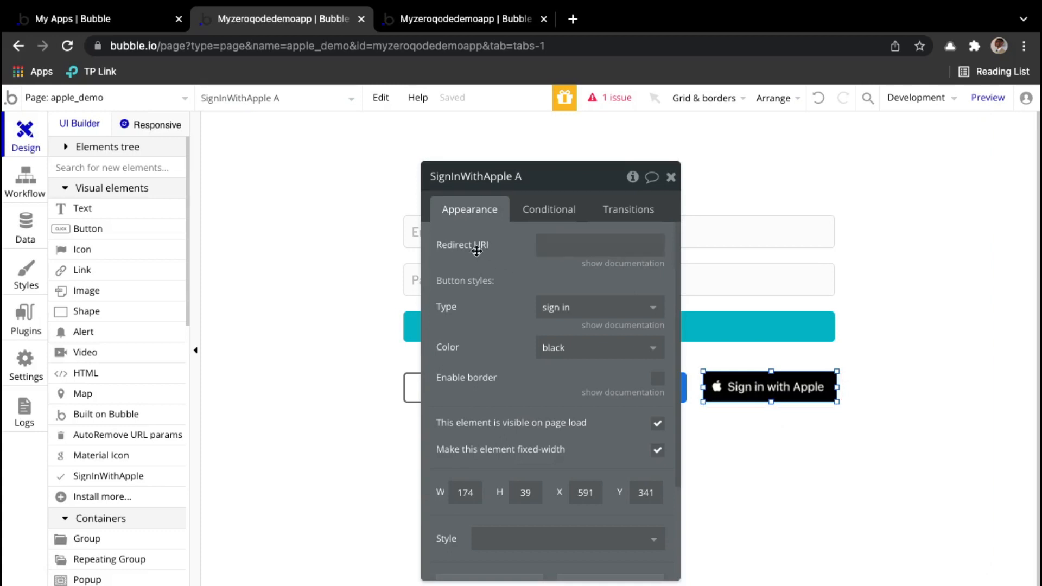
Step: Paste the copied applesignin initialize URL into the Apple button's Redirect URI
click(568, 243)
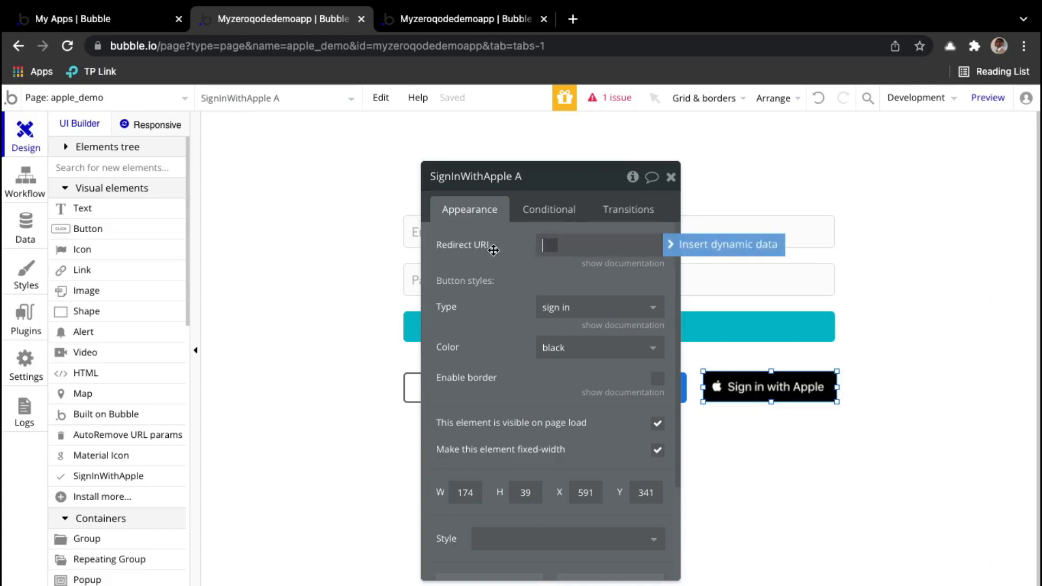
click(564, 244)
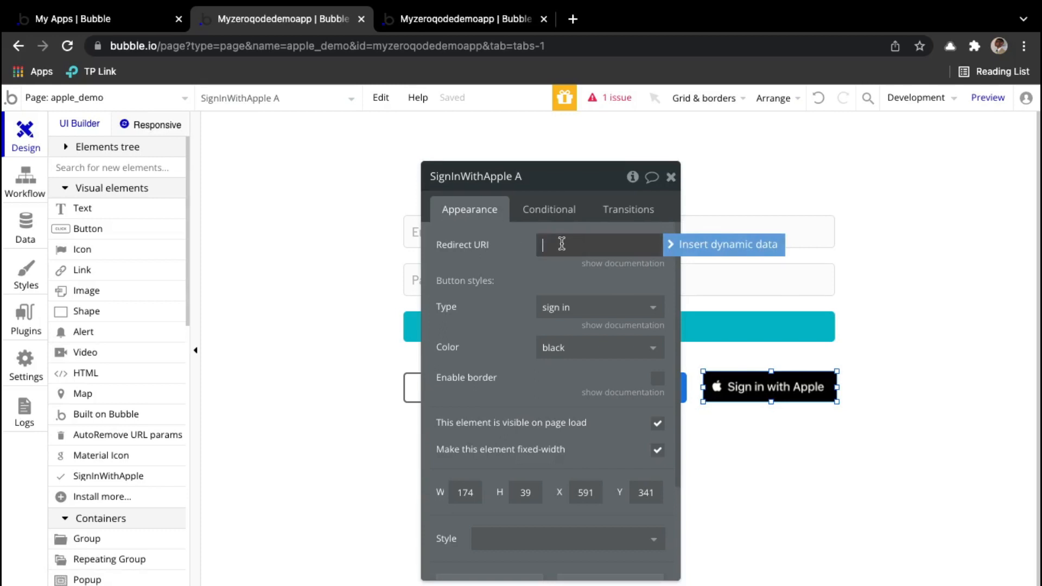
right_click(562, 243)
click(547, 243)
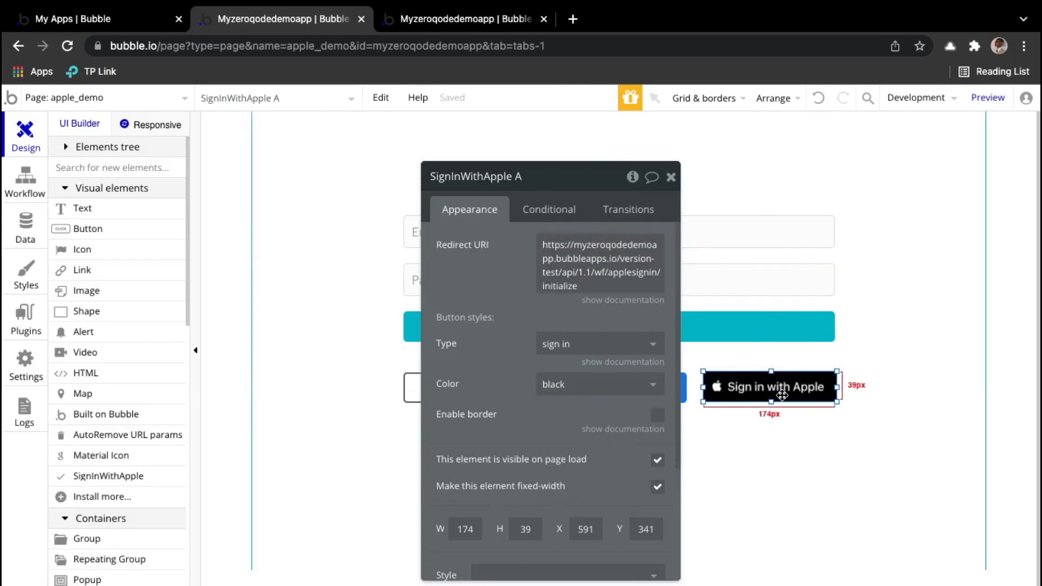
Step: Preview the page, sign in with Apple using the account's Apple ID and password, and allow ZQ Lab
mouse_move(989, 102)
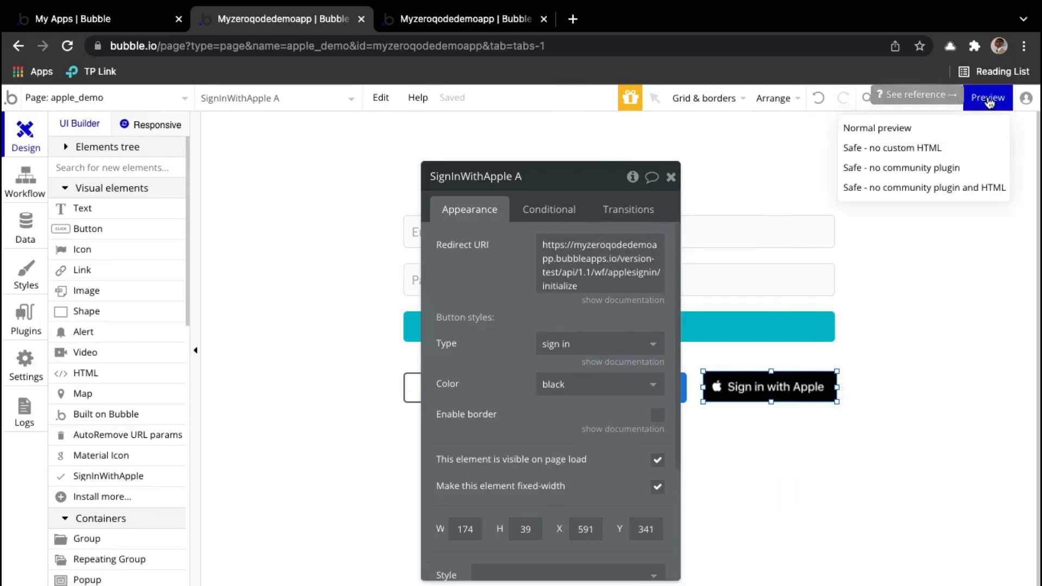
click(964, 130)
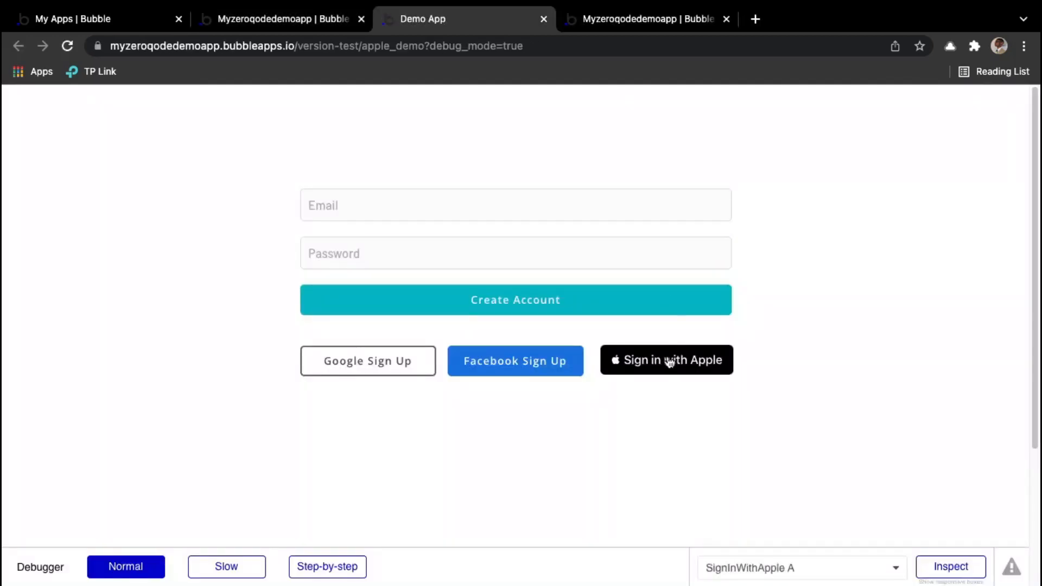
click(674, 361)
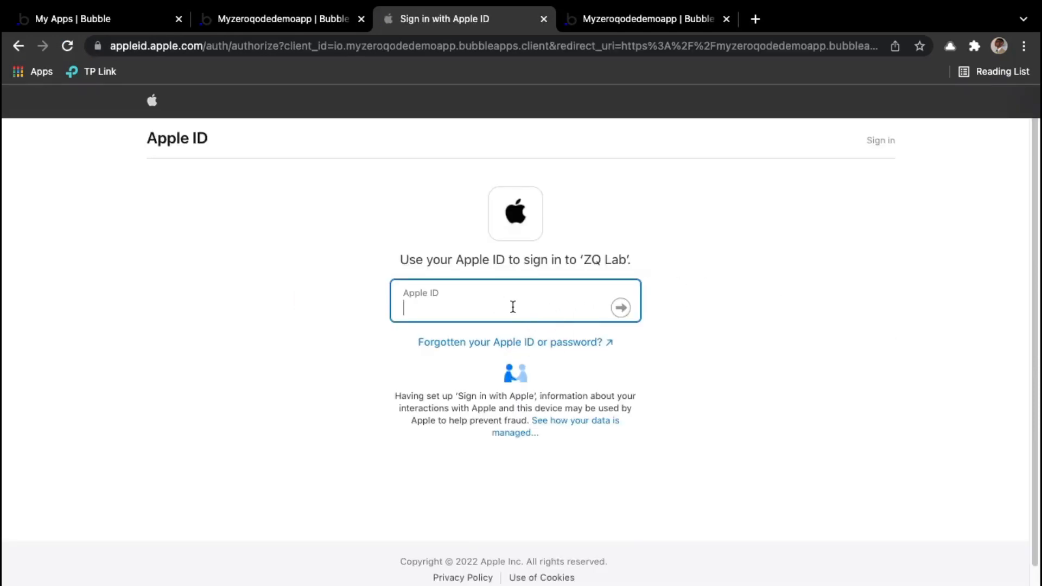
text(divine.)
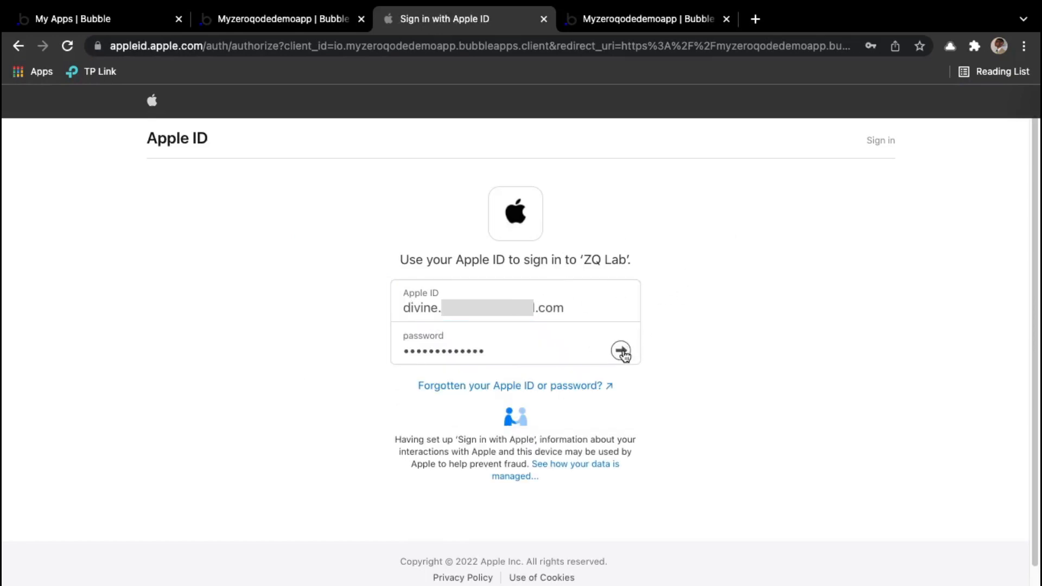
click(623, 352)
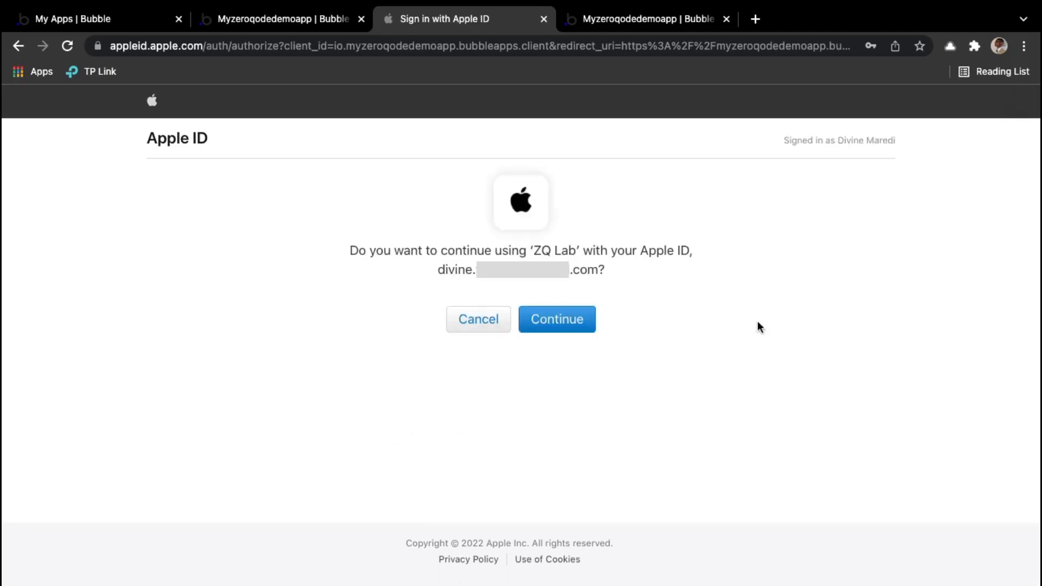
click(551, 337)
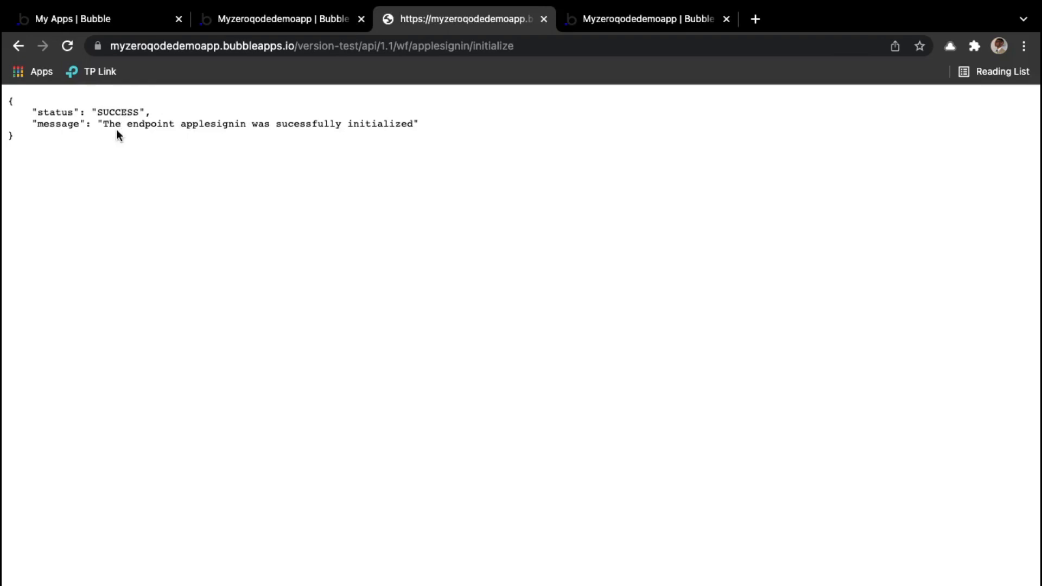
Step: Return to the Bubble backend workflow tab listing the detected state, code and id_token fields
drag(105, 126, 411, 124)
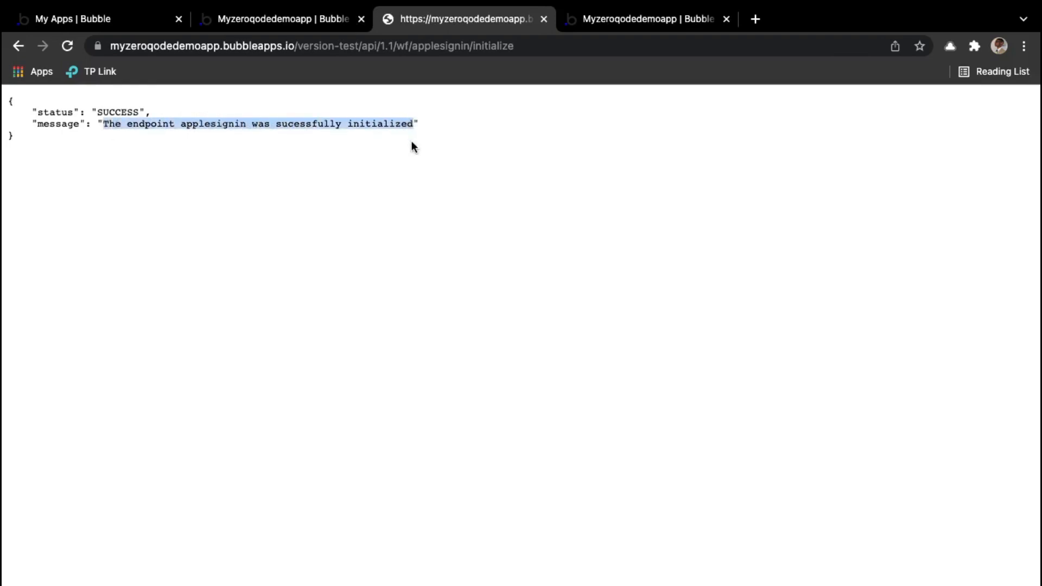
click(432, 126)
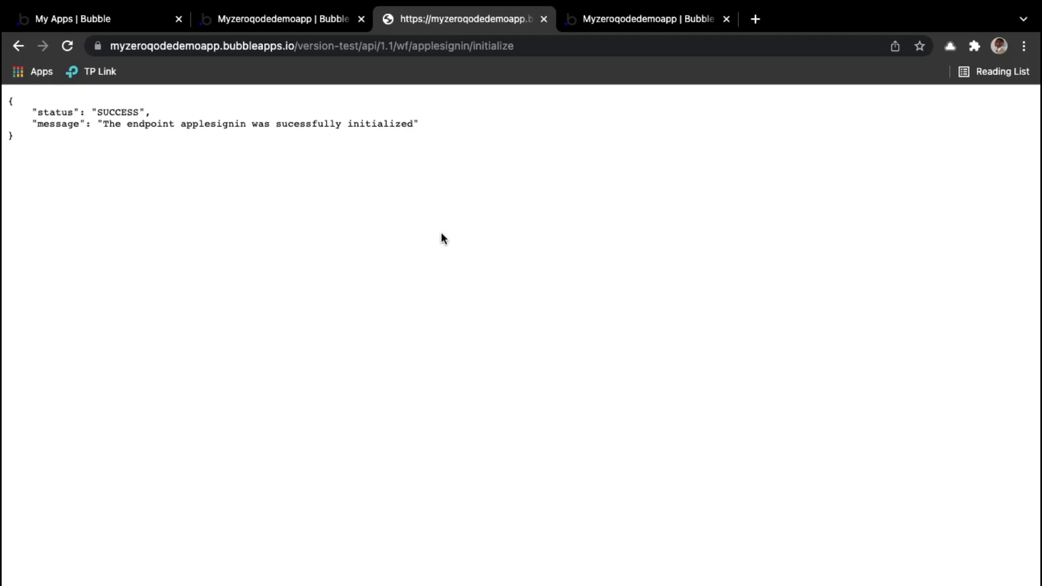
click(620, 20)
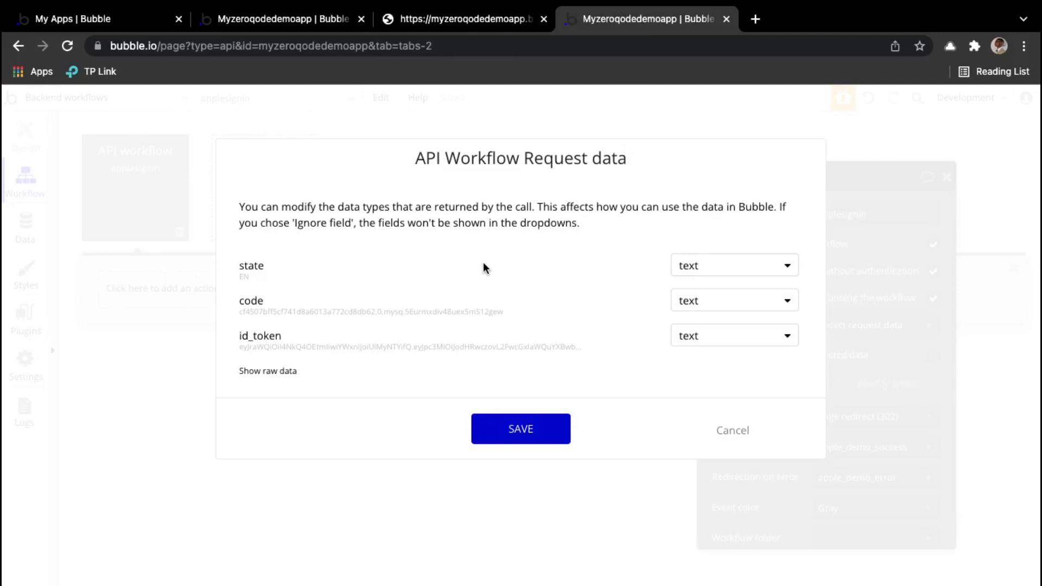
Step: Save the detected request data types and go back to the apple_demo page editor
click(519, 434)
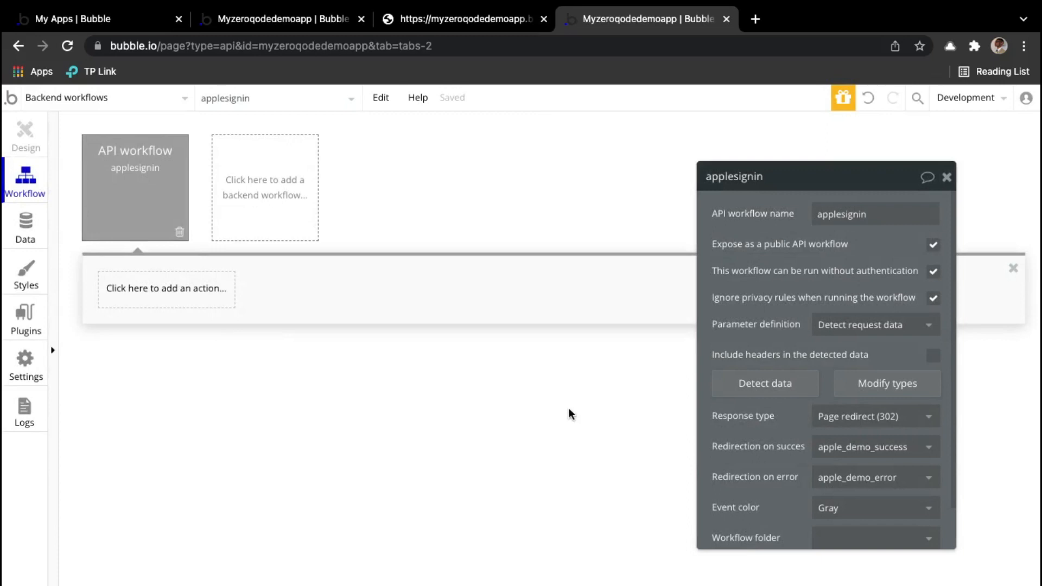
click(305, 22)
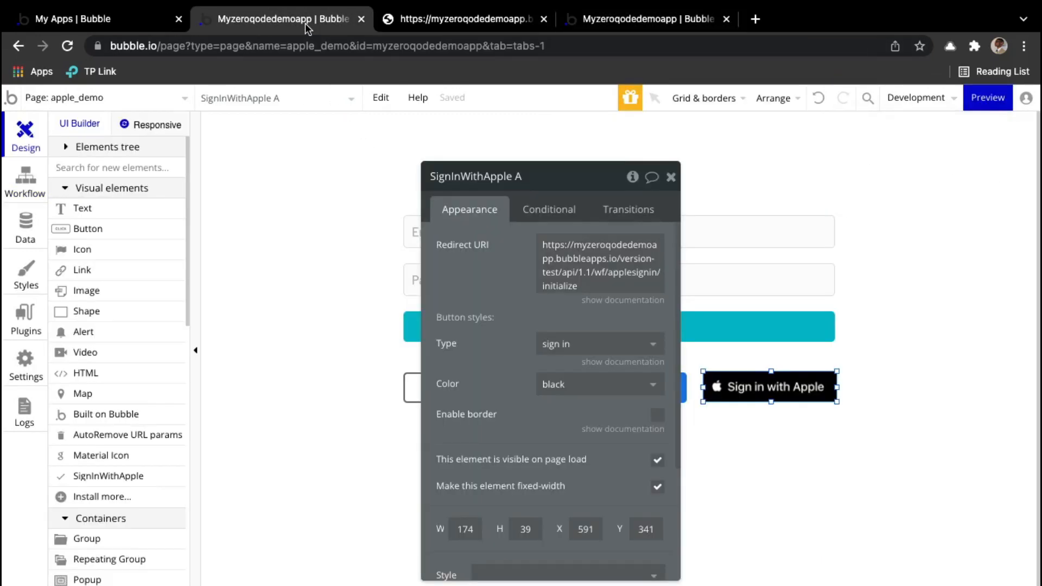
click(671, 176)
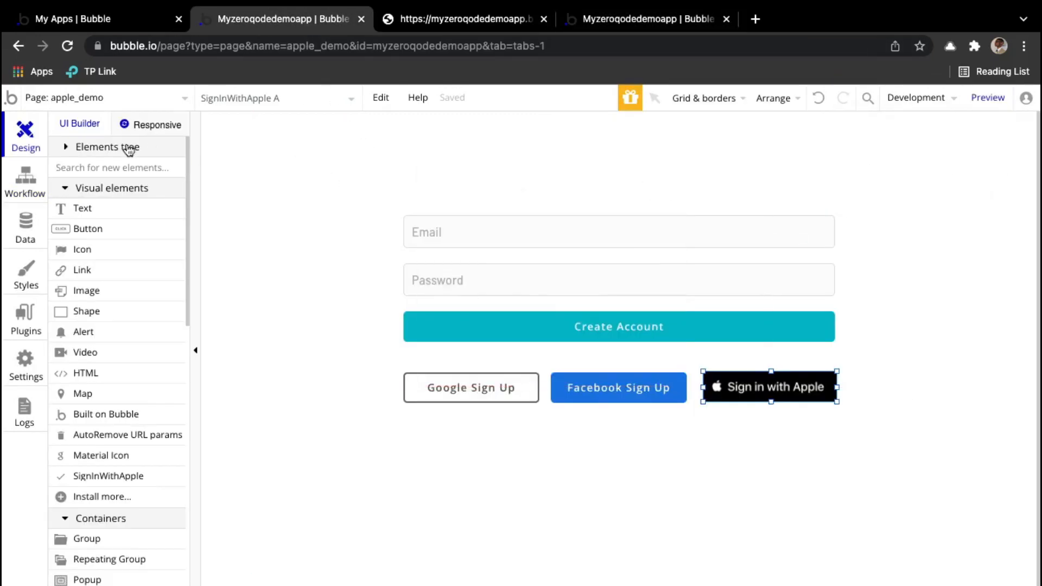
click(750, 516)
Step: Remove the 'initialize' ending from the Apple button's Redirect URI
double_click(749, 388)
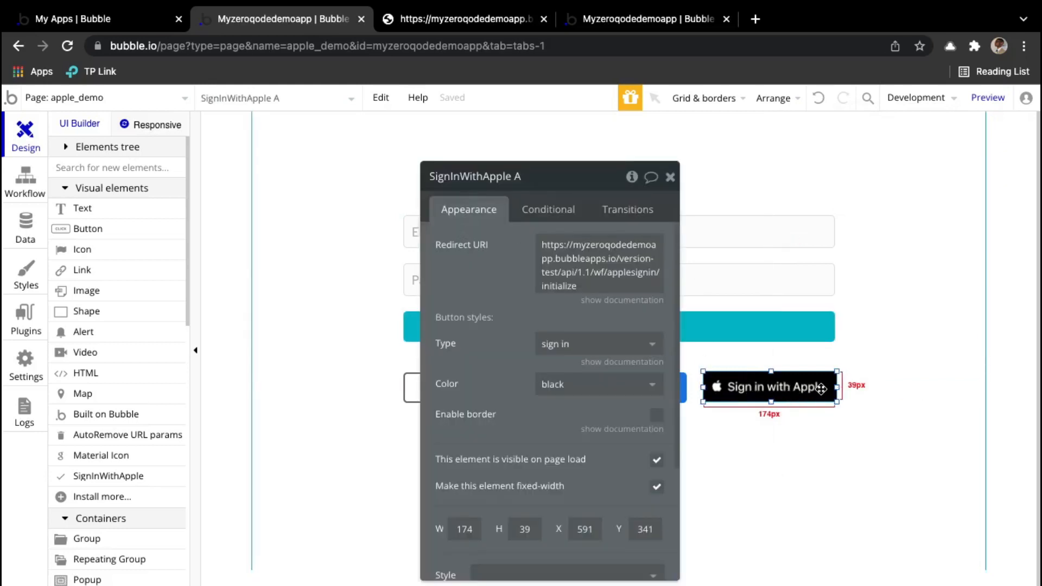
click(592, 290)
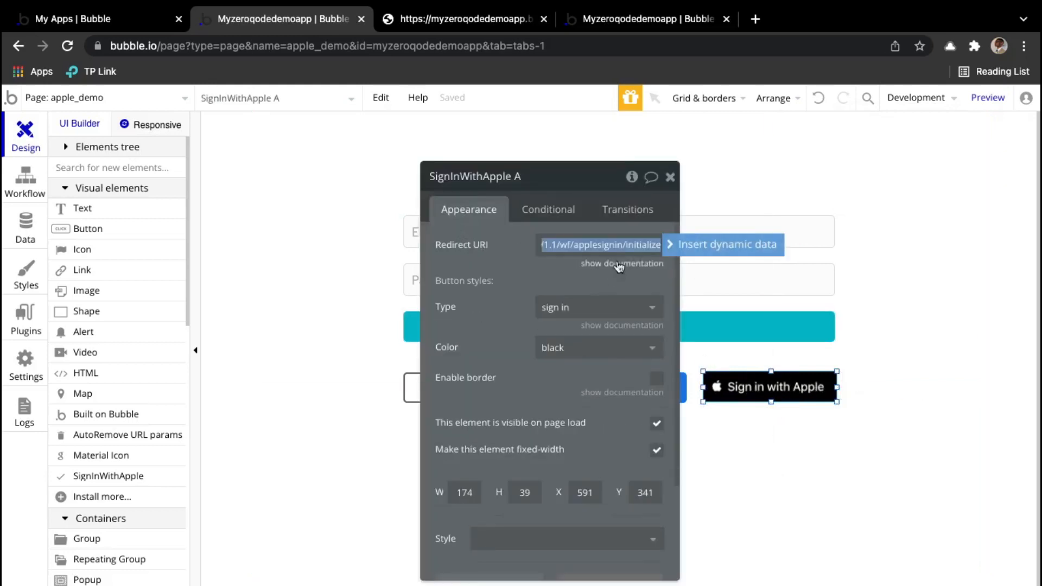
click(645, 246)
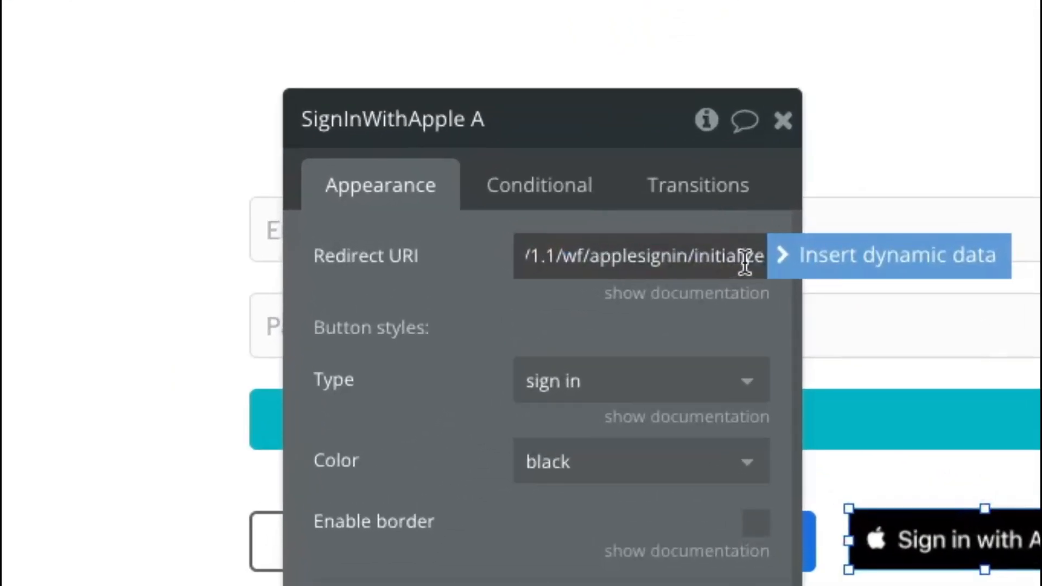
key(Right)
key(Right)
key(Right)
key(Right)
key(Right)
key(BackSpace)
key(BackSpace)
key(BackSpace)
key(BackSpace)
key(BackSpace)
key(BackSpace)
key(BackSpace)
key(BackSpace)
key(BackSpace)
key(BackSpace)
key(BackSpace)
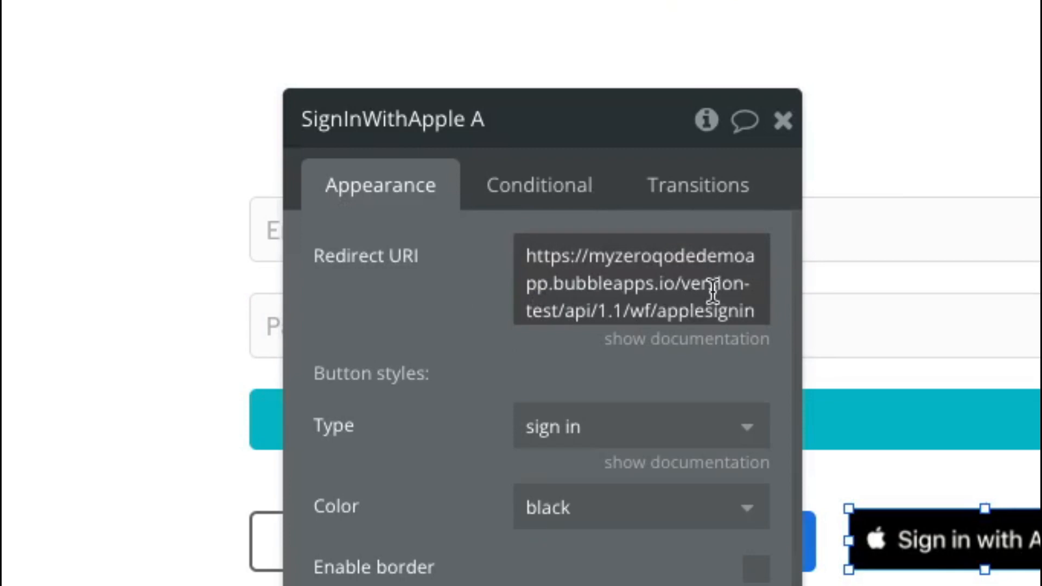
Step: Replace 'test' in version-test with dynamic App version in the Redirect URI
click(714, 292)
click(573, 256)
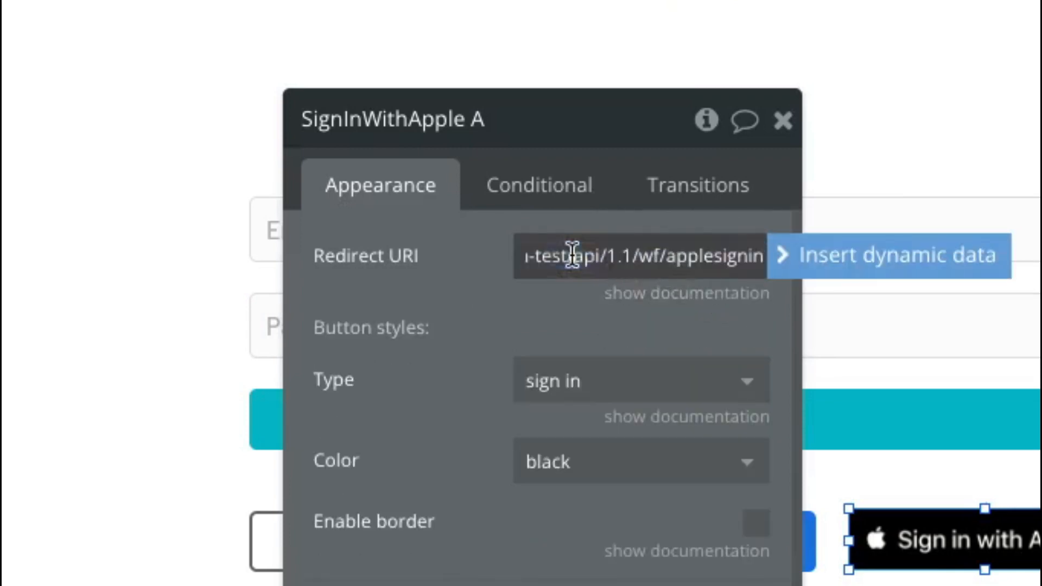
scroll(636, 270, left, 2)
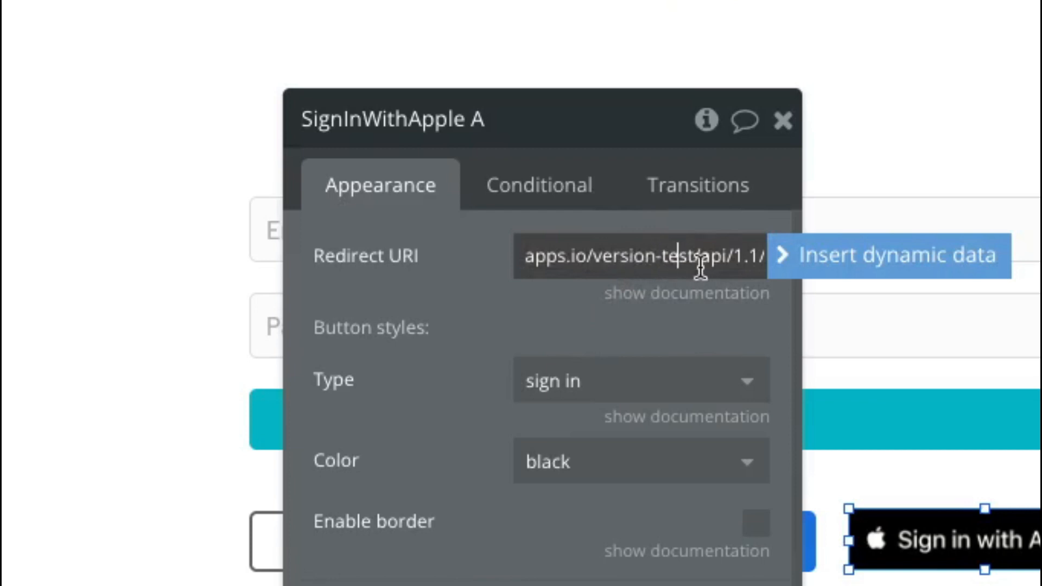
key(Right)
key(Right)
key(BackSpace)
key(BackSpace)
key(BackSpace)
key(BackSpace)
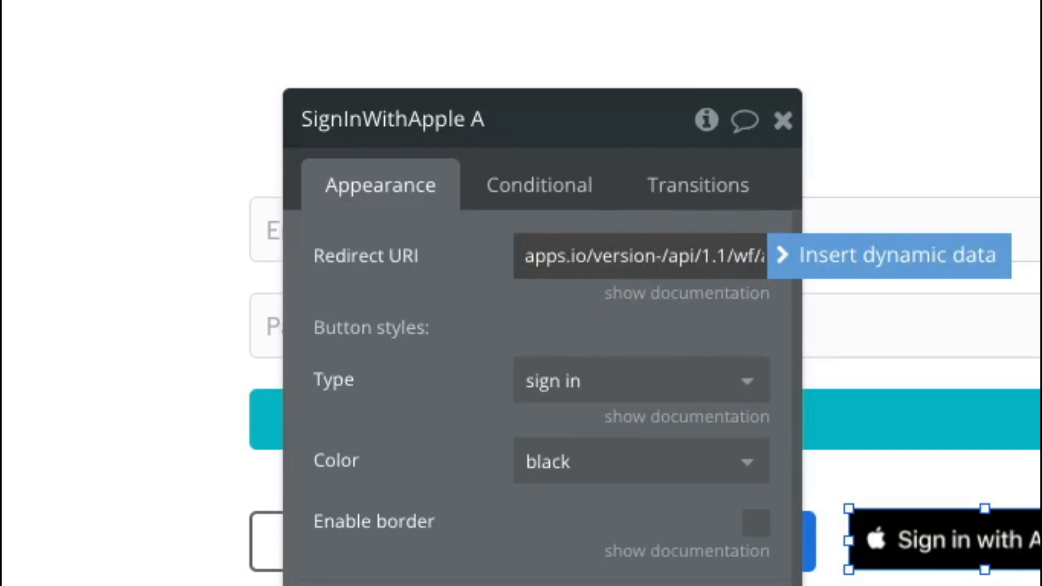
click(807, 261)
text(ap)
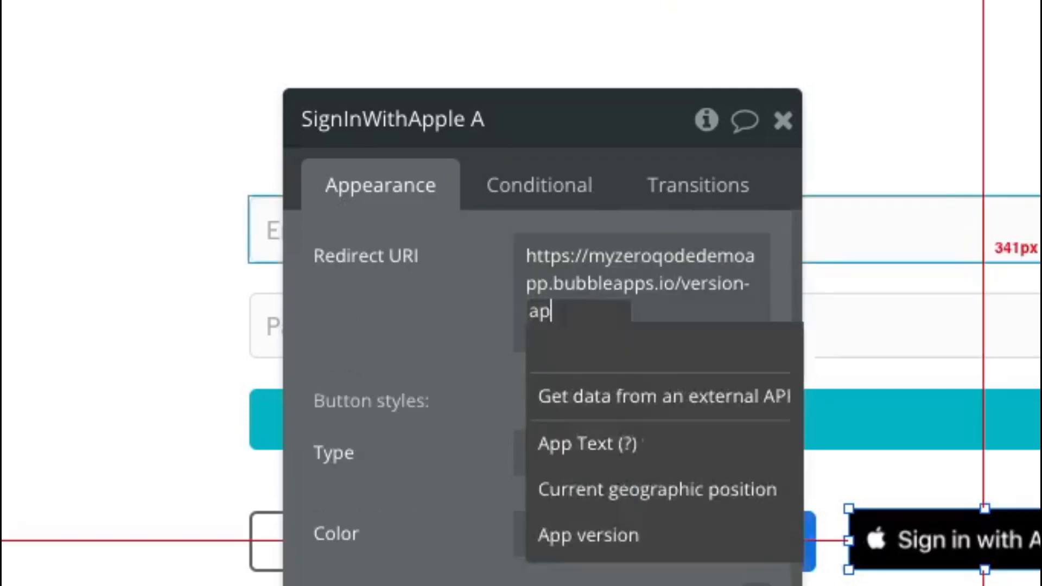
text(p)
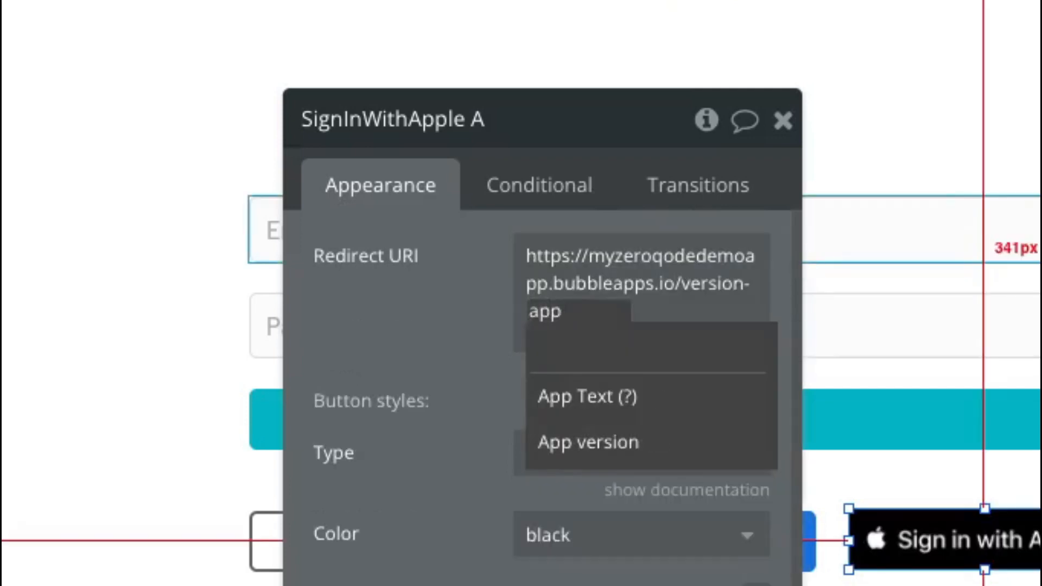
click(653, 446)
click(451, 296)
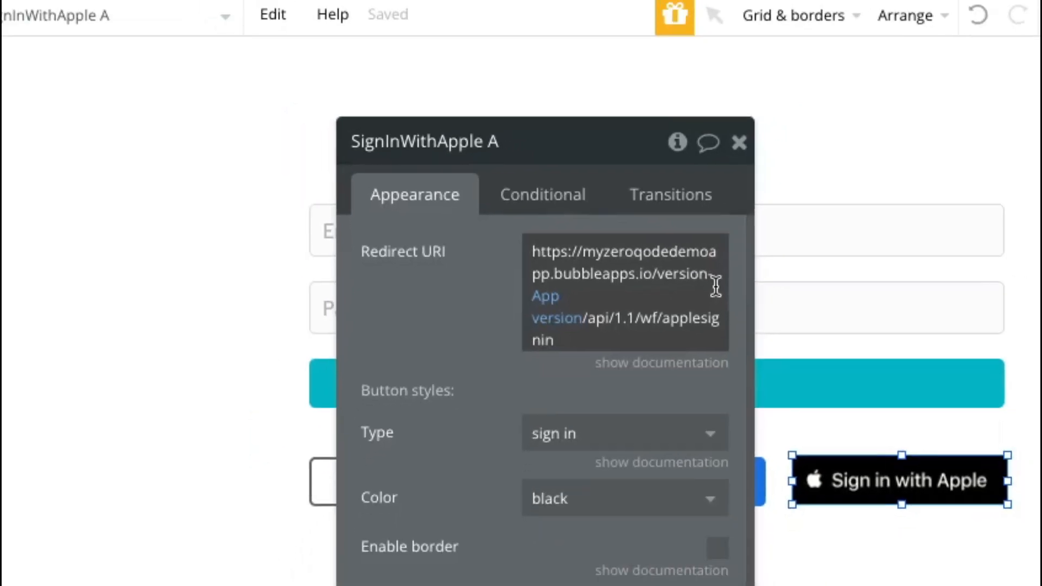
click(783, 120)
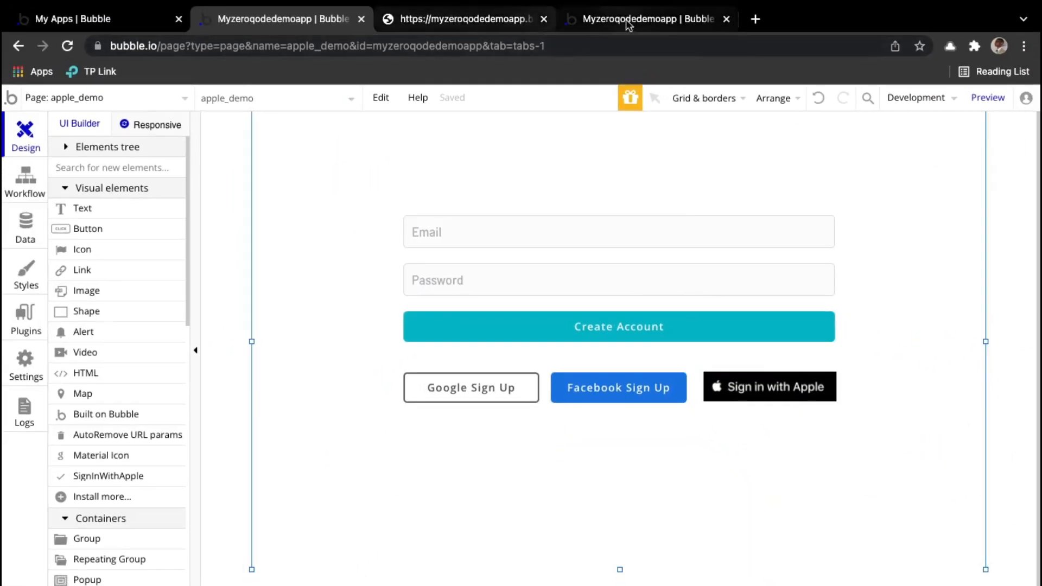
Step: Add an Apple SignIn - Authorize User action to the applesignin backend workflow
click(628, 25)
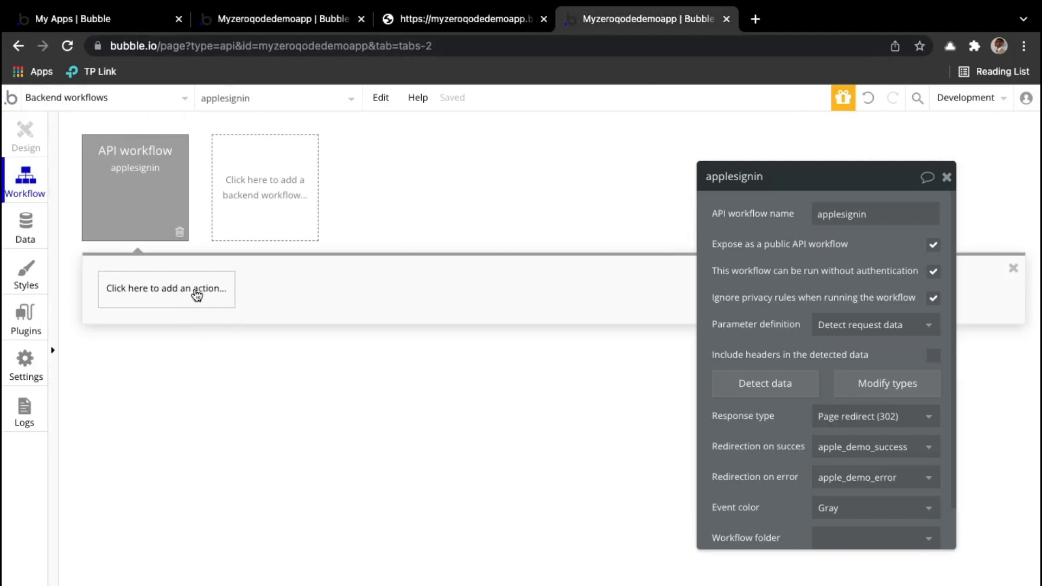
click(196, 295)
text(aut)
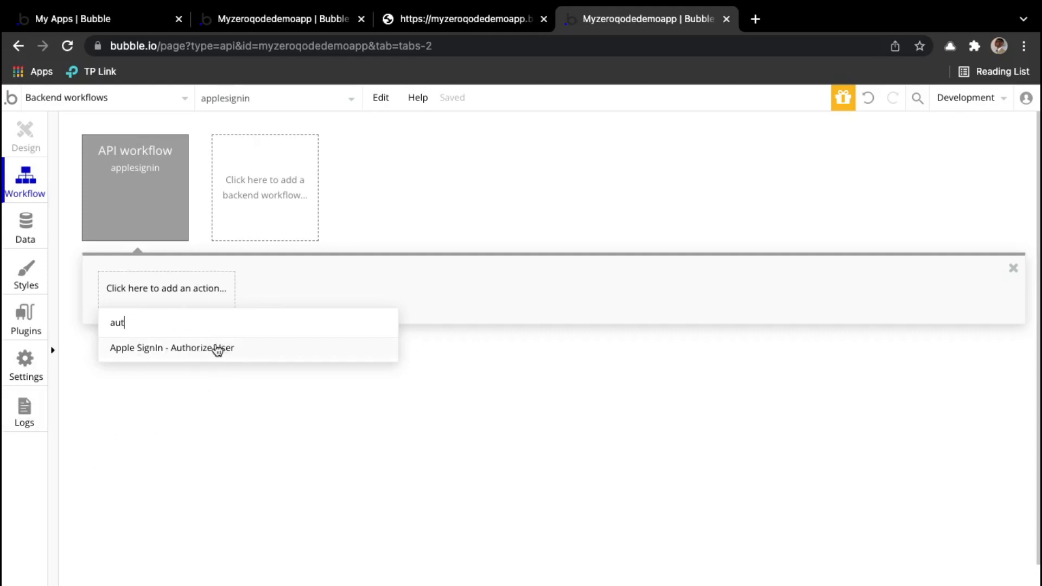
click(215, 349)
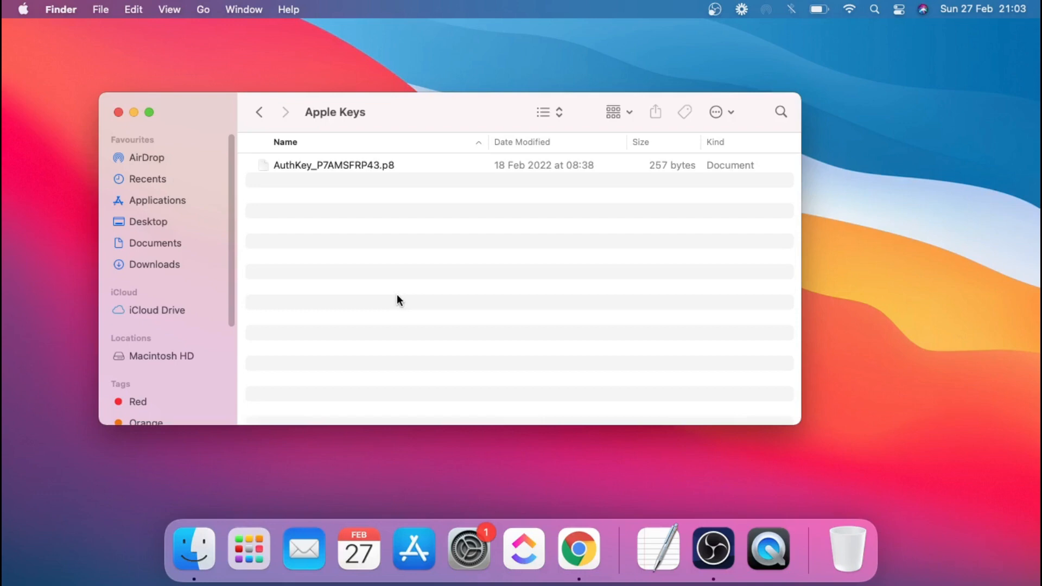
Step: Show the Open With apps for the AuthKey .p8 file in the Apple Keys folder
click(382, 167)
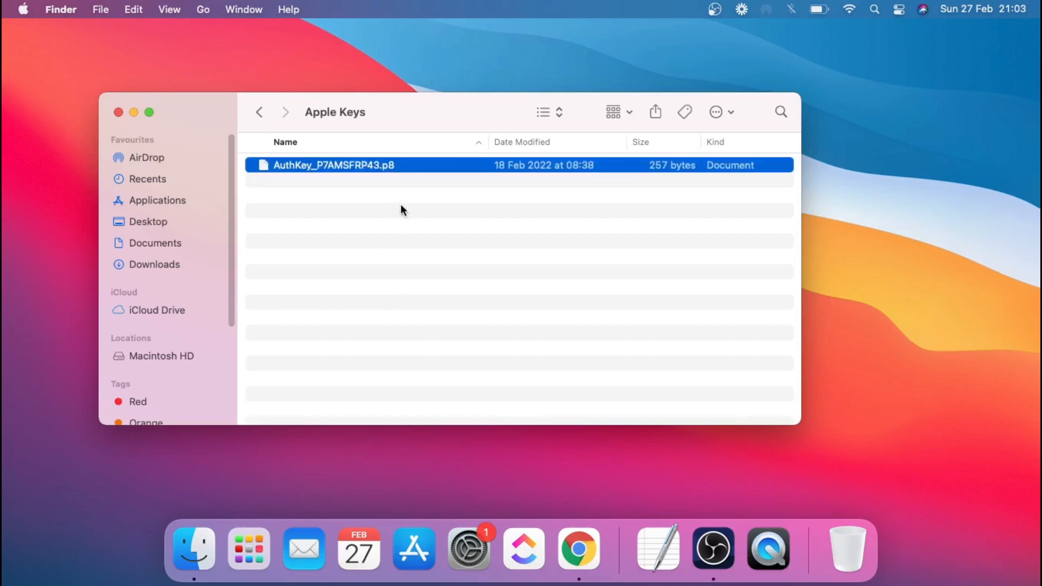
right_click(419, 163)
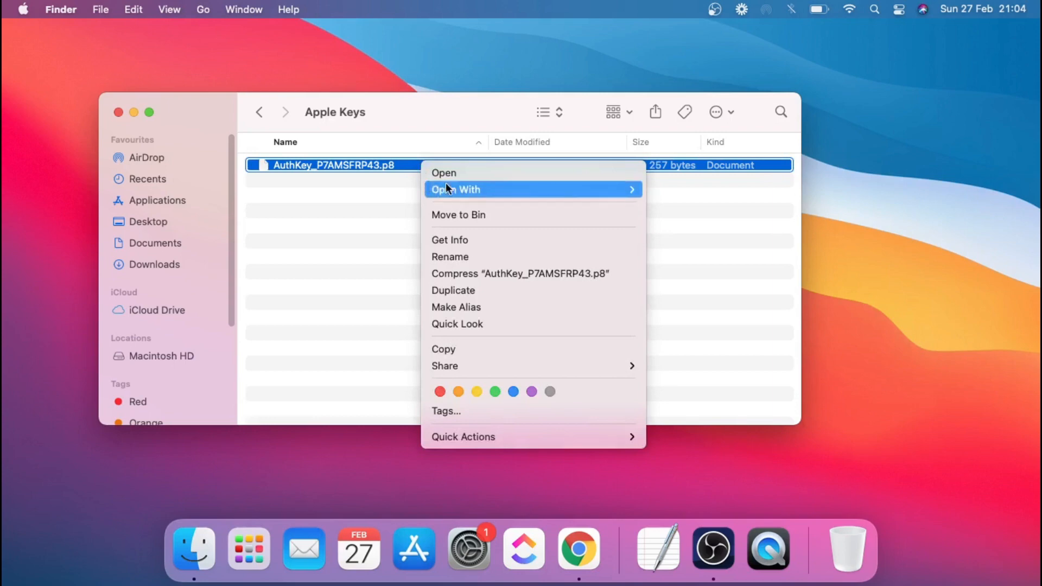
mouse_move(454, 184)
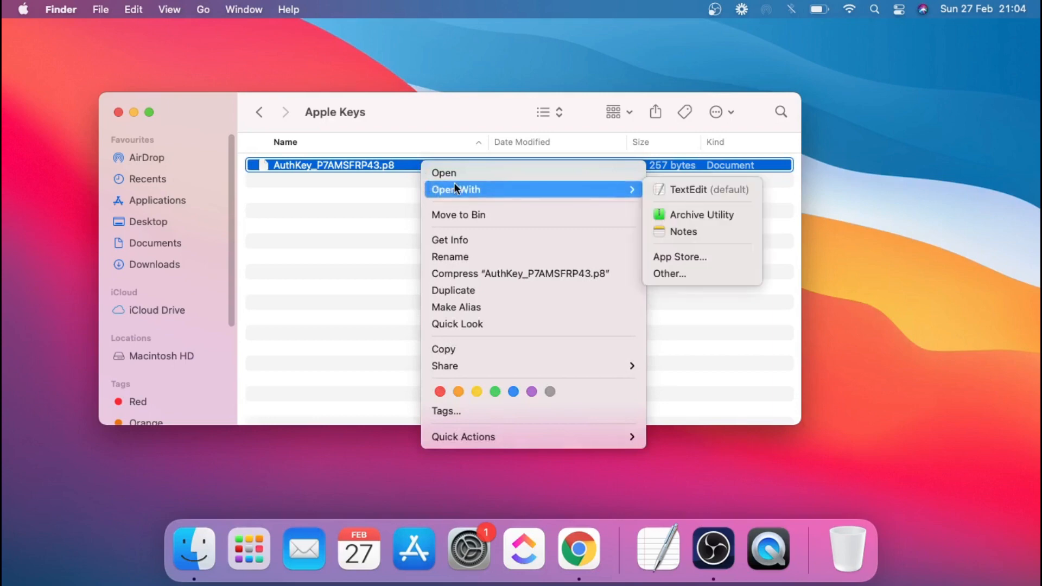
Step: Copy the whole private key from the AuthKey .p8 file in TextEdit and return to Bubble
click(701, 191)
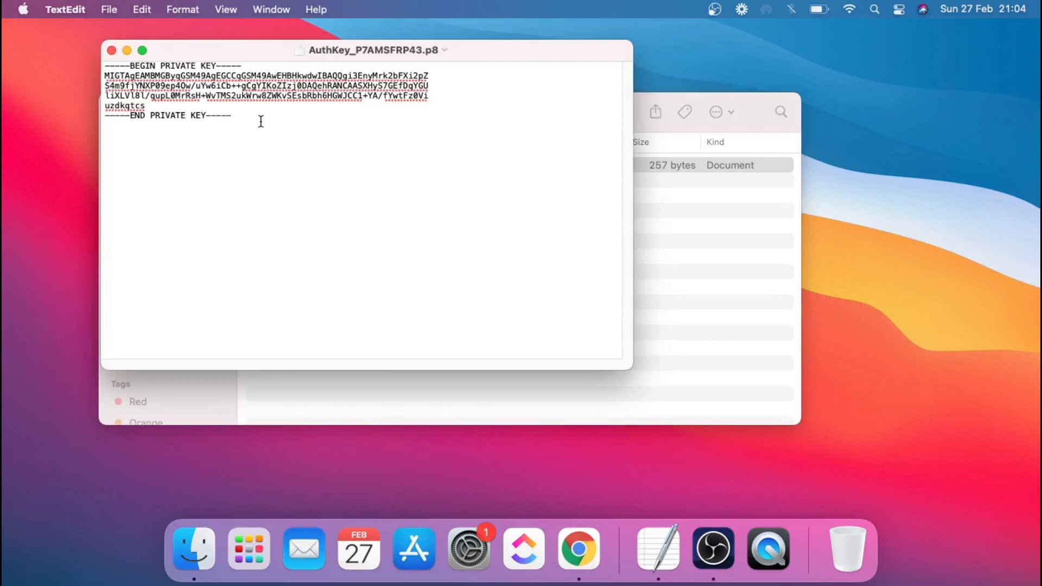
drag(256, 120, 95, 69)
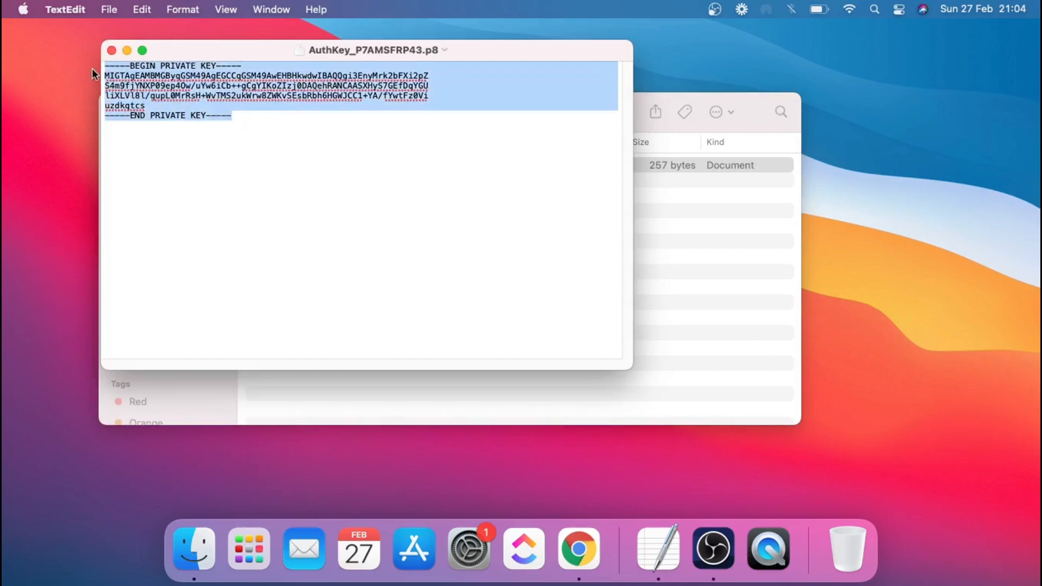
right_click(150, 87)
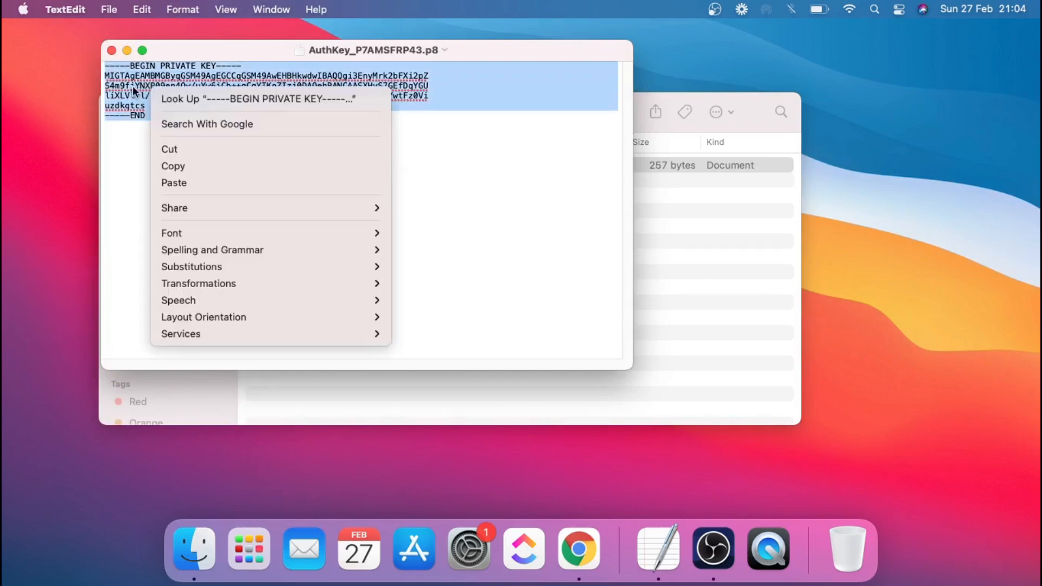
click(179, 166)
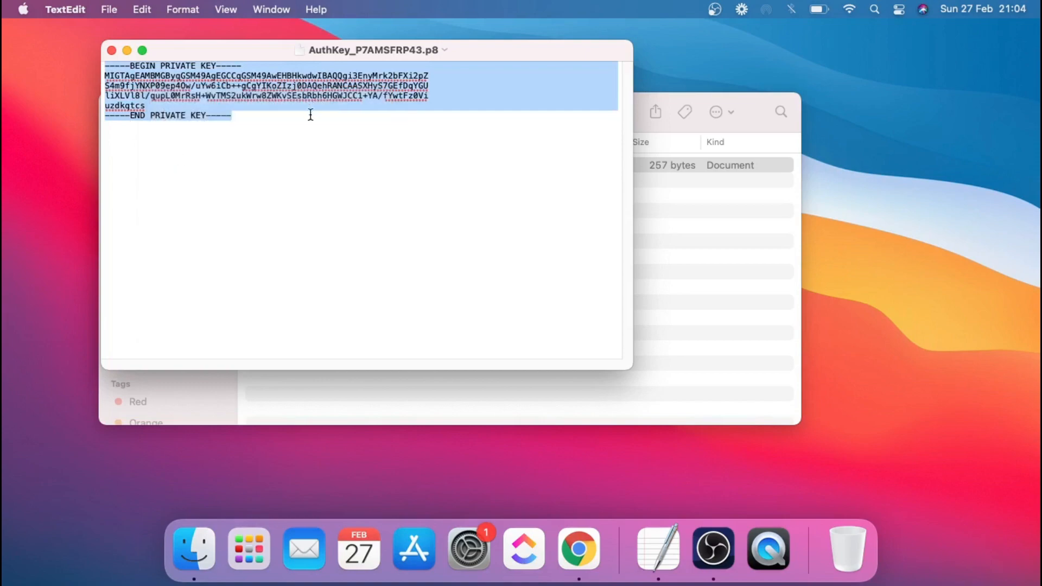
key(ctrl+Right)
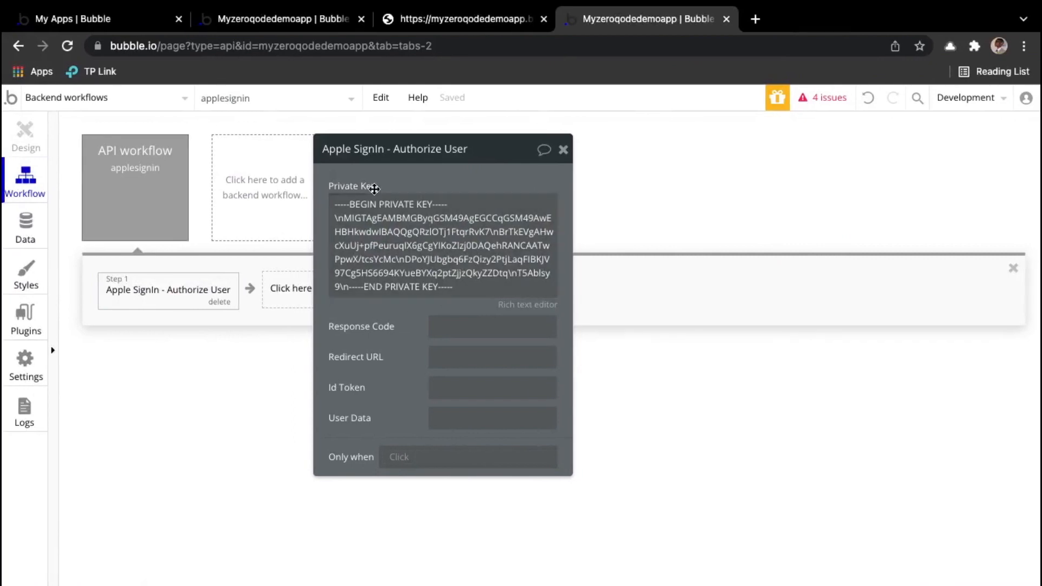
Step: Try removing the \n escapes on the second line and before the END PRIVATE KEY line
triple_click(448, 282)
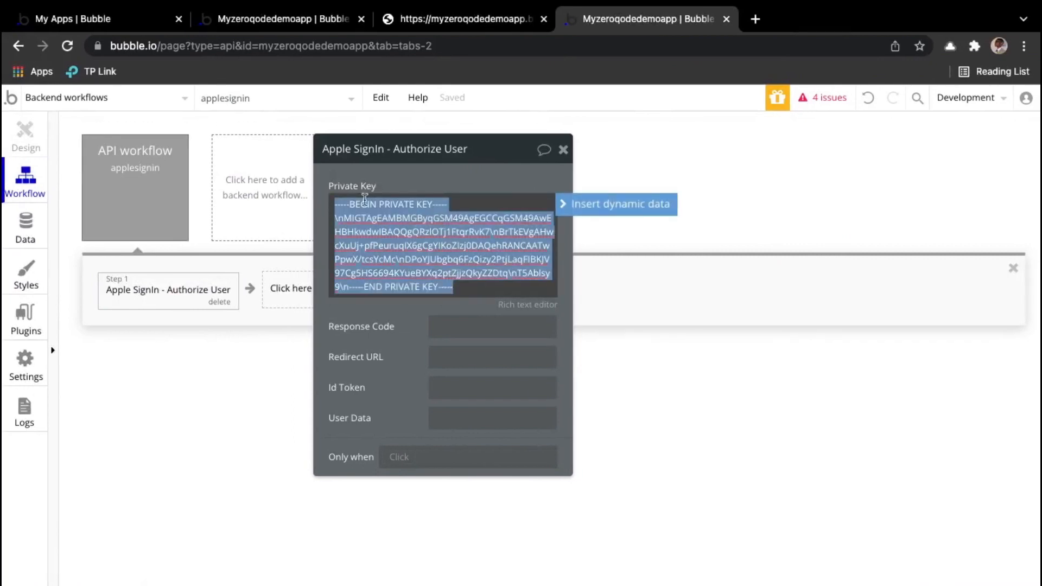
click(401, 231)
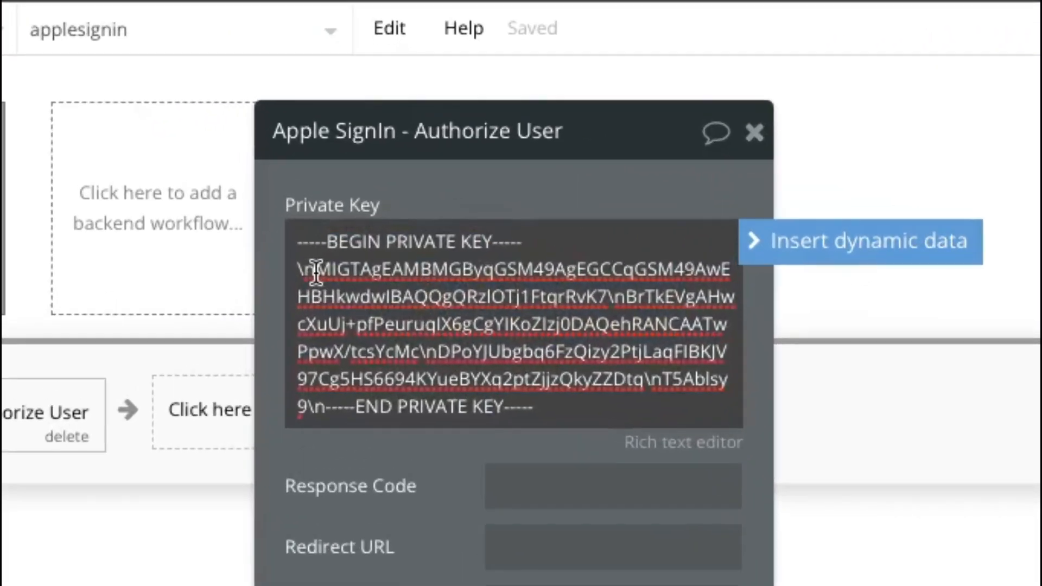
drag(316, 269, 299, 270)
drag(325, 408, 309, 408)
click(310, 270)
drag(310, 270, 297, 270)
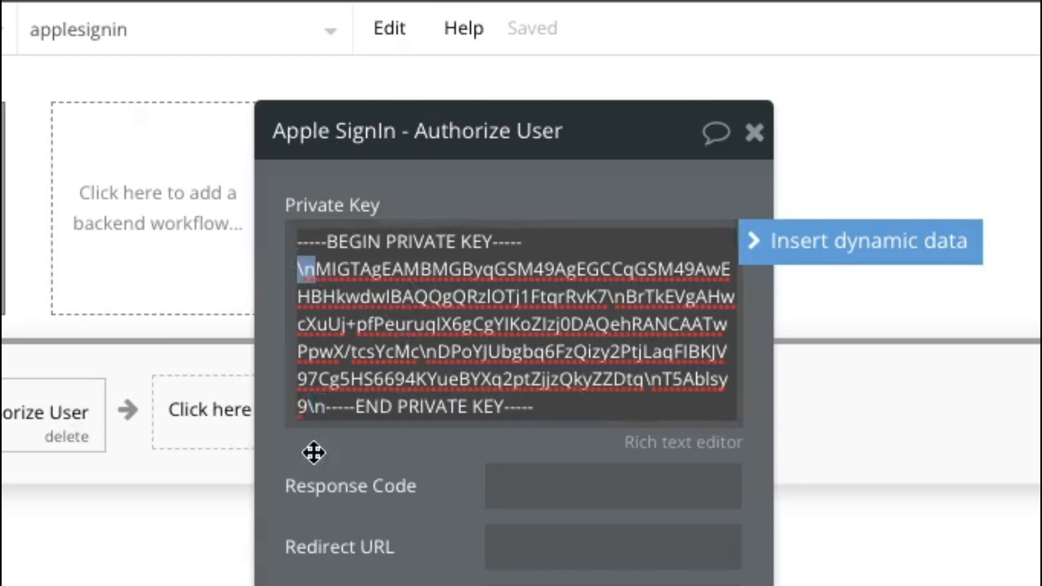
click(321, 407)
drag(321, 407, 309, 407)
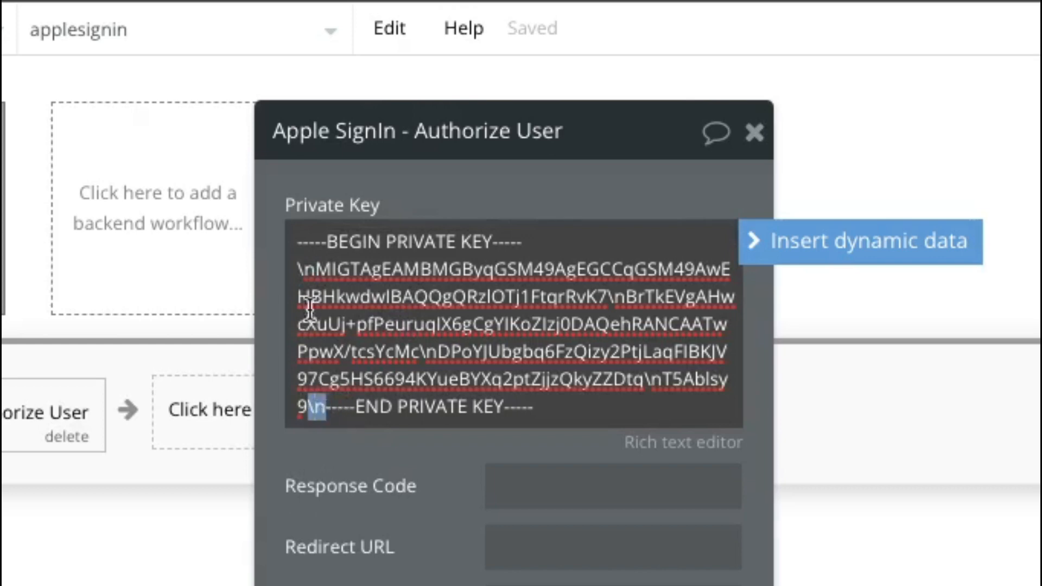
click(458, 380)
Step: Replace the old Private Key text with the multi-line key pasted from the file
drag(537, 412, 253, 254)
key(BackSpace)
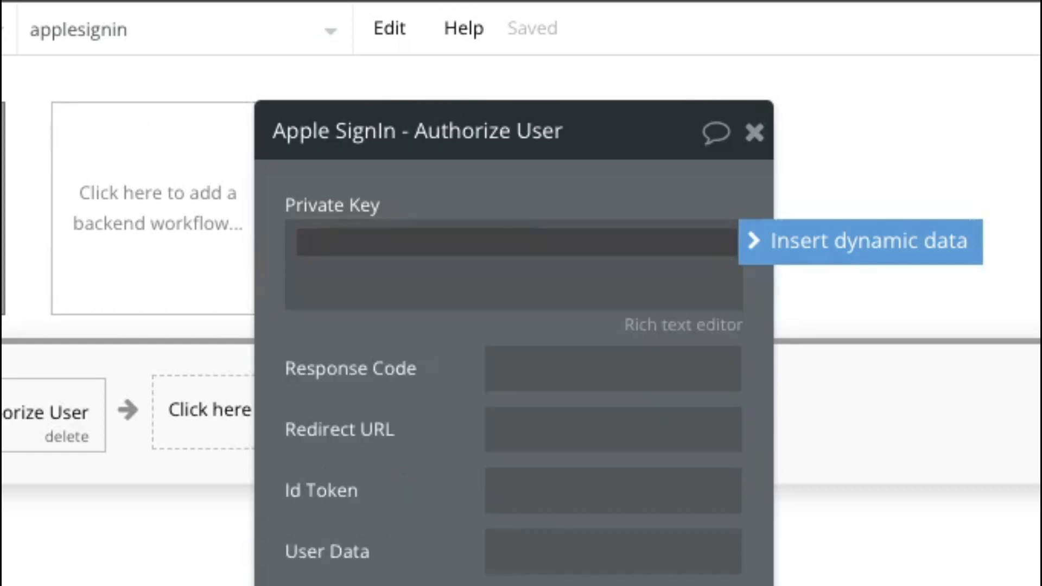
key(ctrl+v)
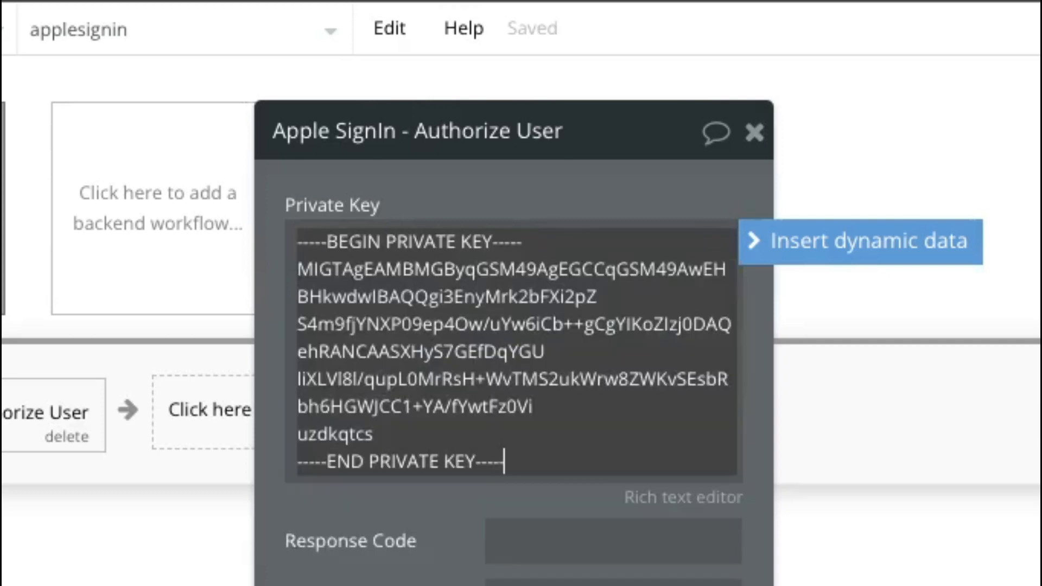
click(560, 193)
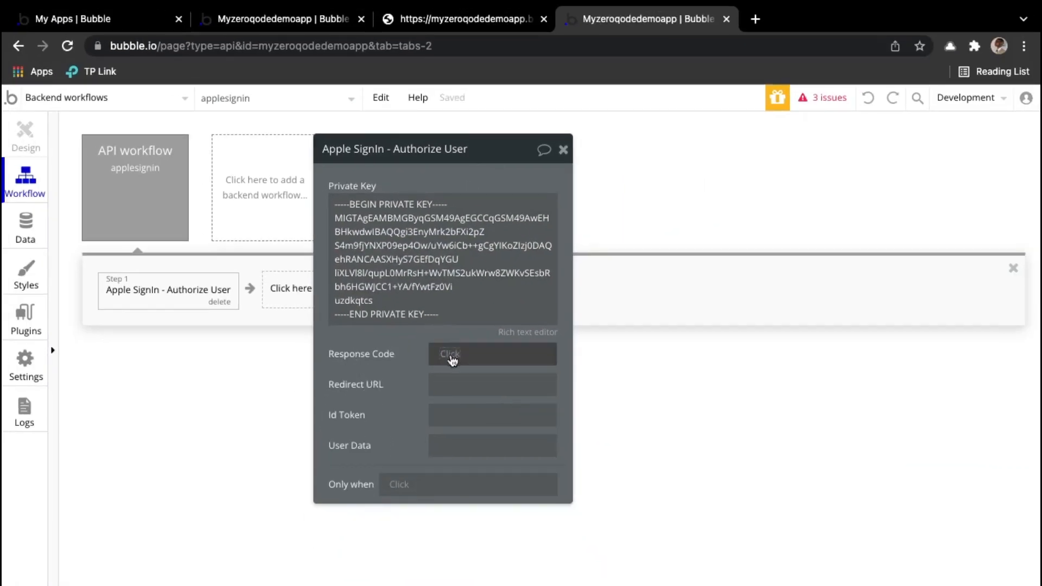
Step: Set Response Code to Request Data's code
click(450, 360)
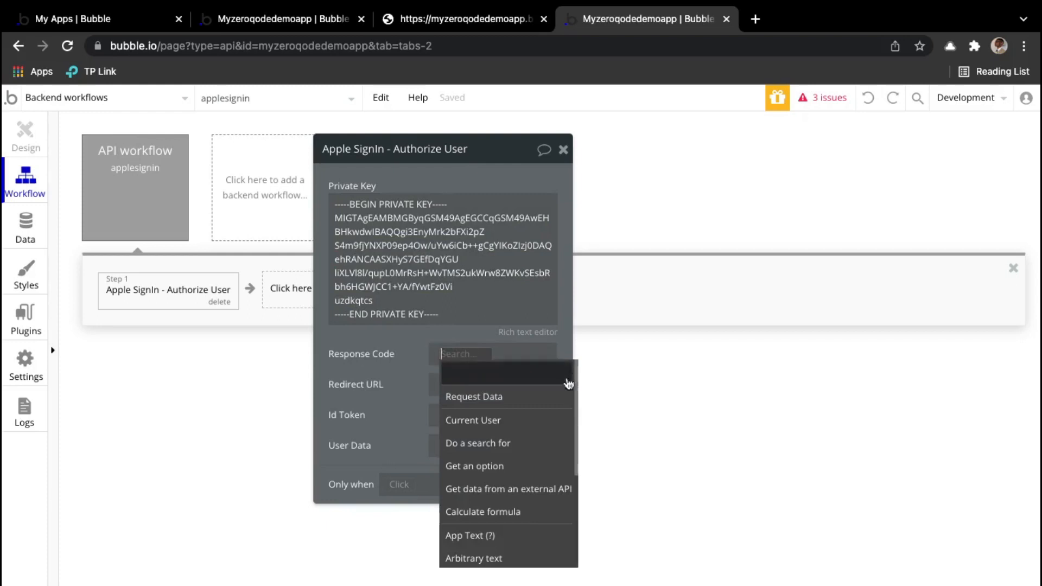
click(508, 405)
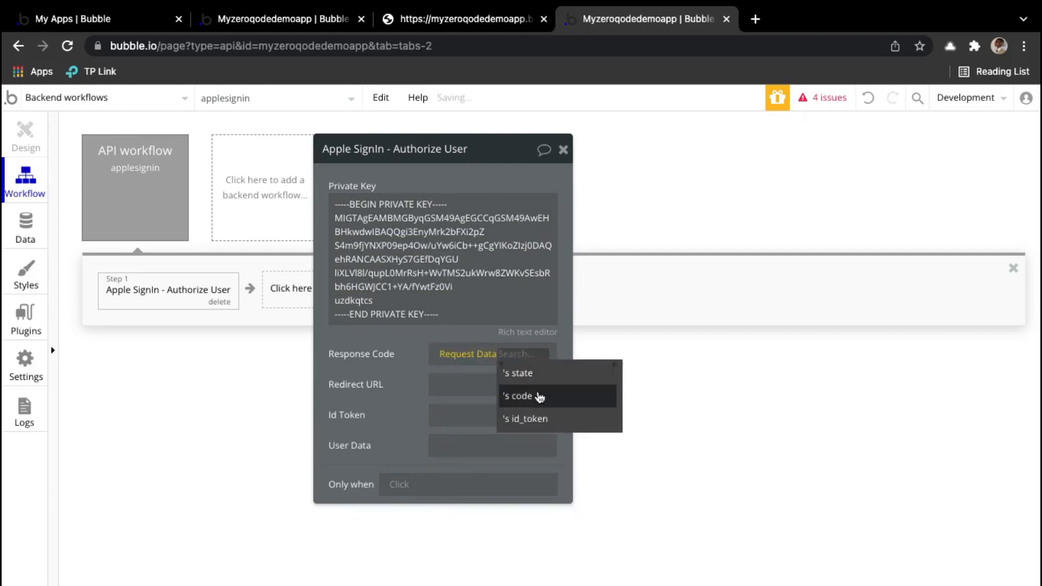
click(538, 395)
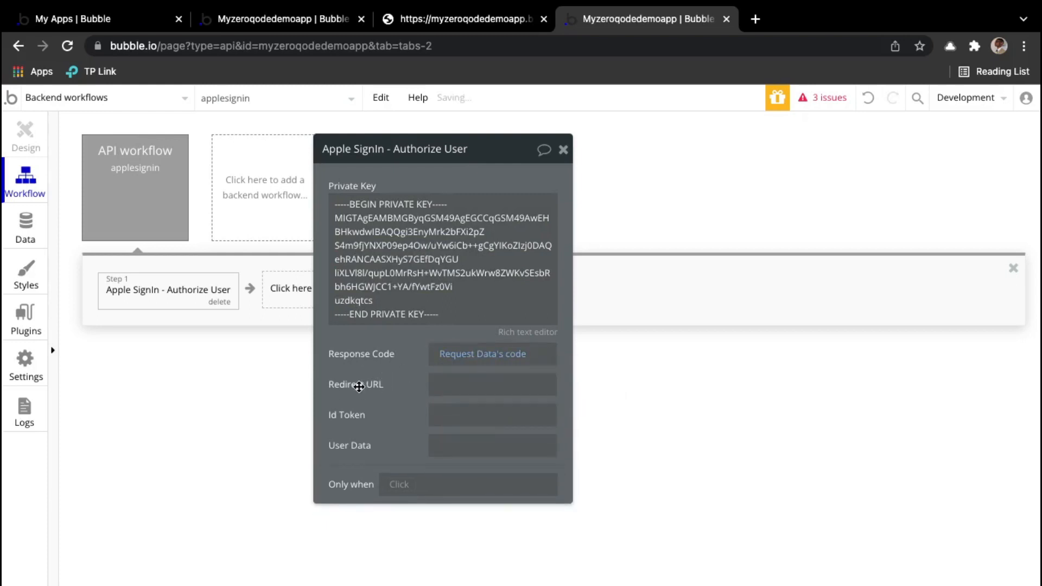
Step: Paste the Sign in with Apple button's Redirect URI from apple_demo into the Redirect URL field
click(502, 385)
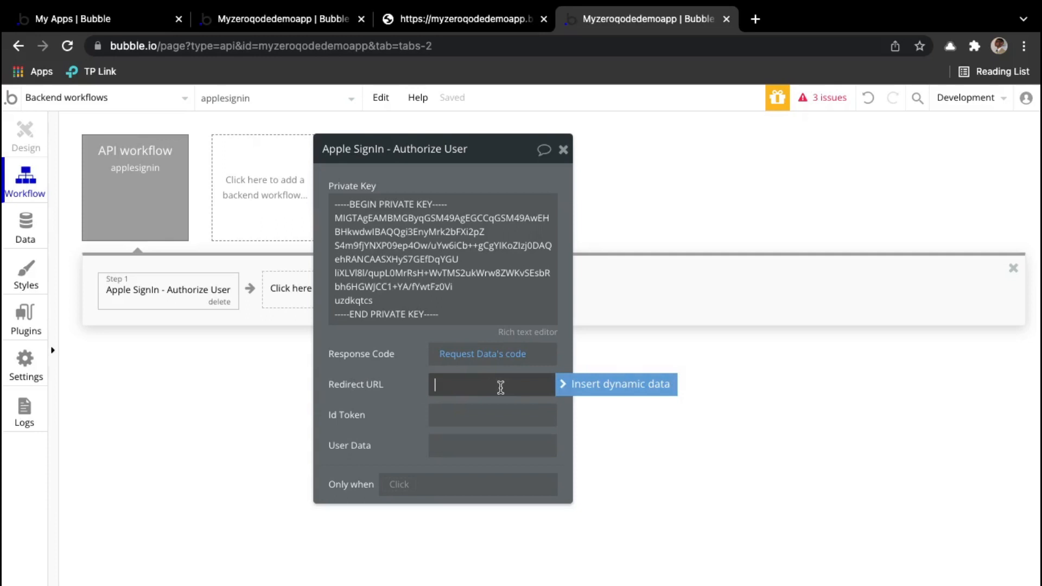
click(288, 19)
double_click(754, 389)
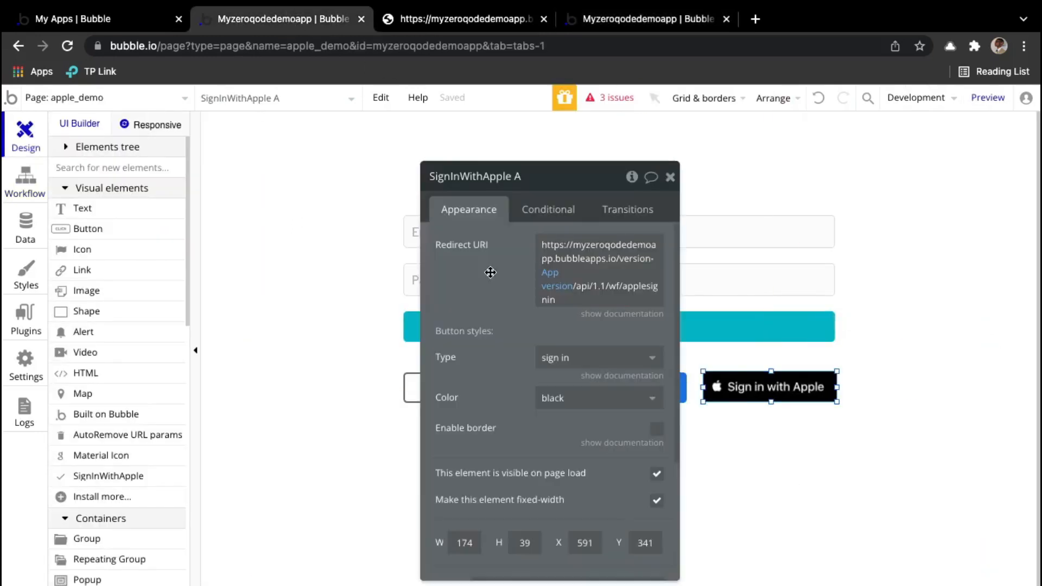
right_click(639, 248)
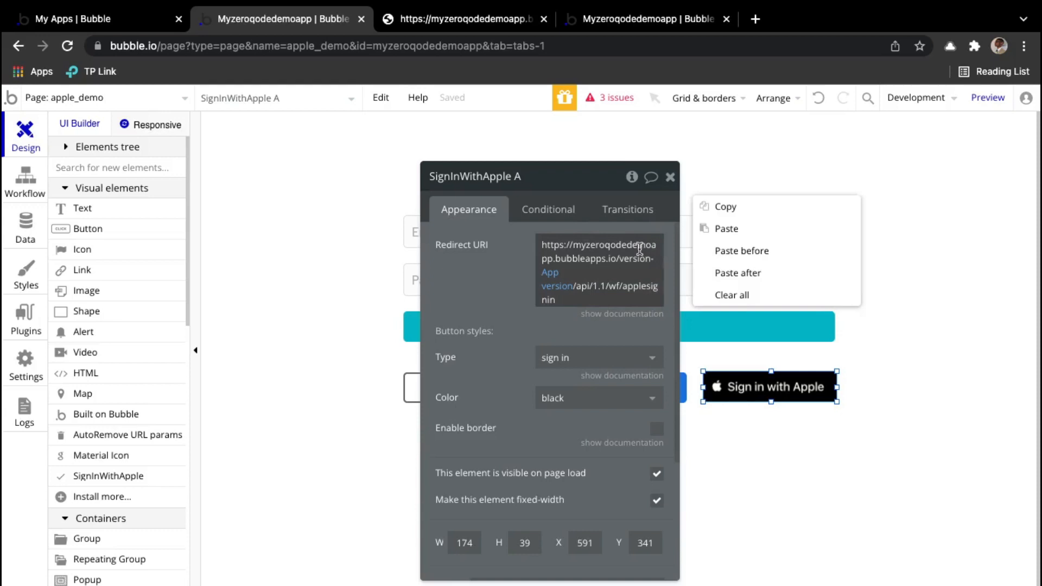
click(730, 209)
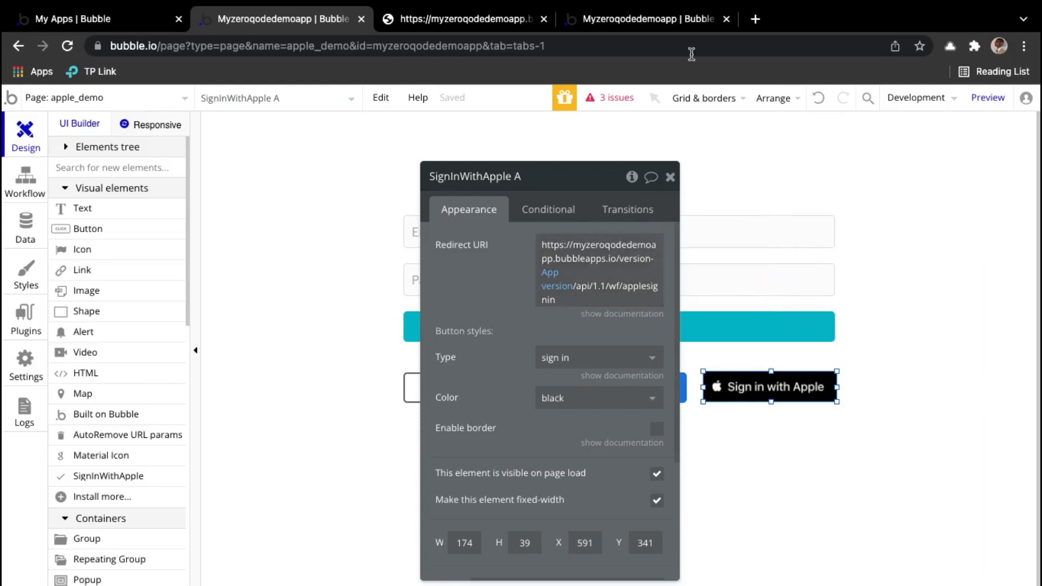
click(649, 18)
click(516, 385)
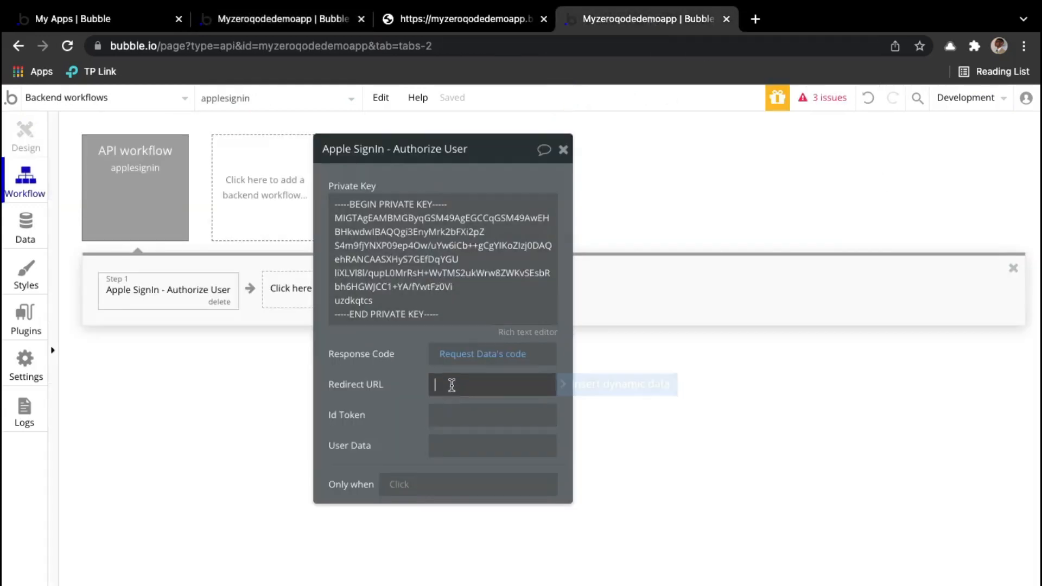
right_click(517, 385)
click(583, 375)
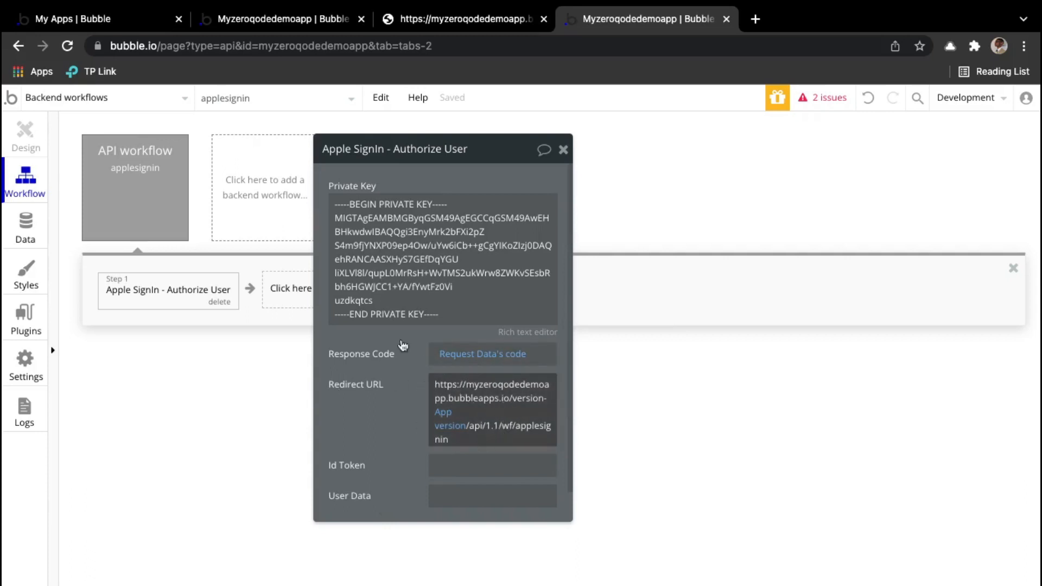
click(298, 17)
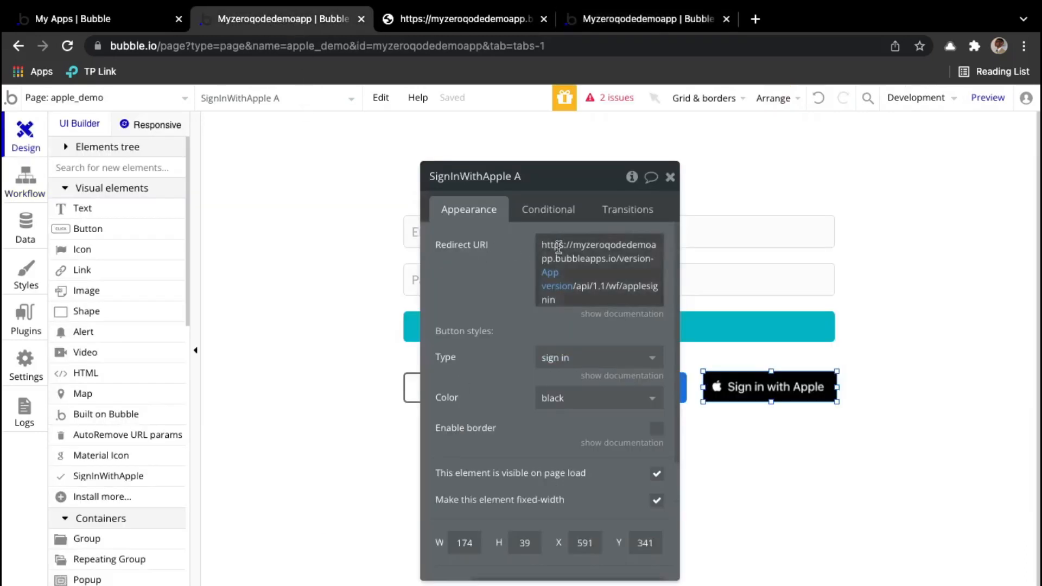
click(682, 28)
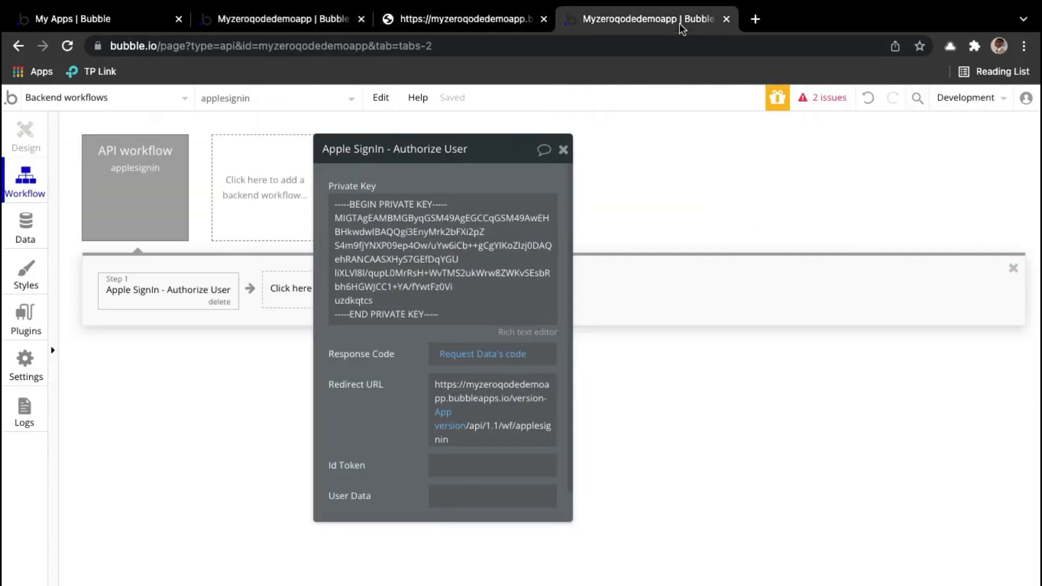
Step: Set Id Token to Request Data's id_token
click(454, 470)
click(470, 506)
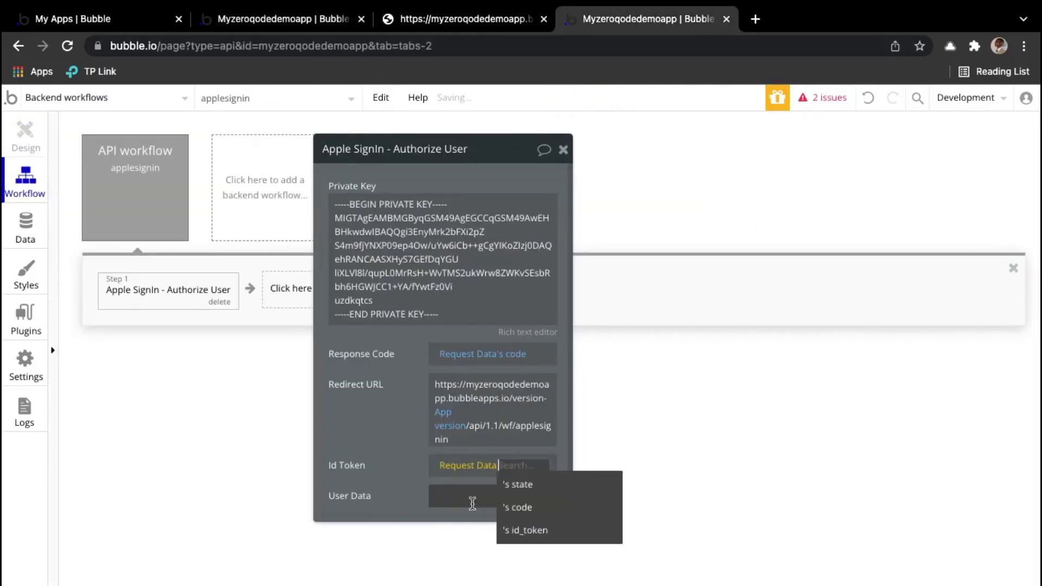
click(538, 535)
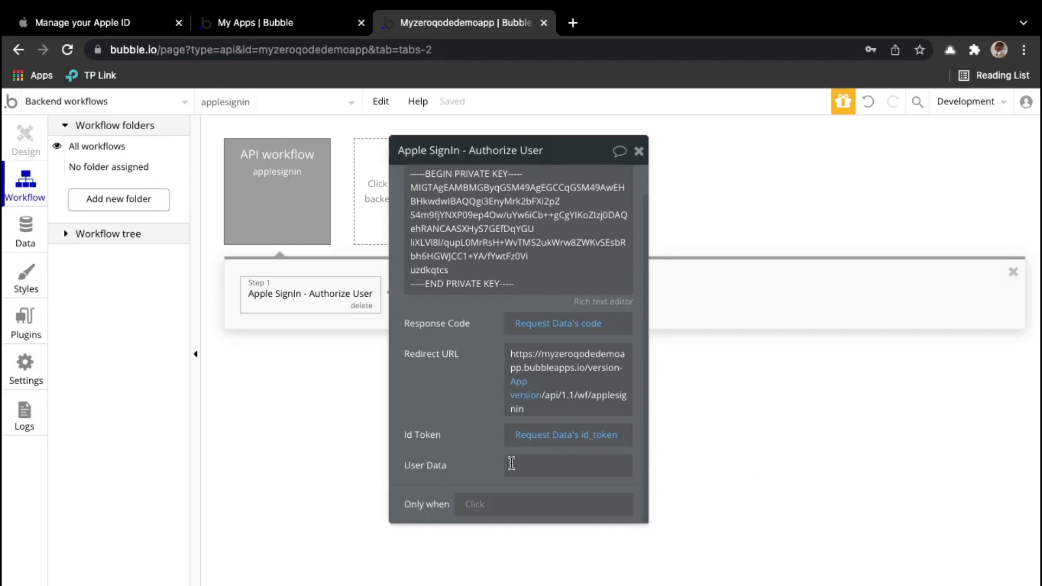
Step: Insert Request Data into User Data, clear that expression, and switch to the Apple ID page
click(563, 464)
click(671, 467)
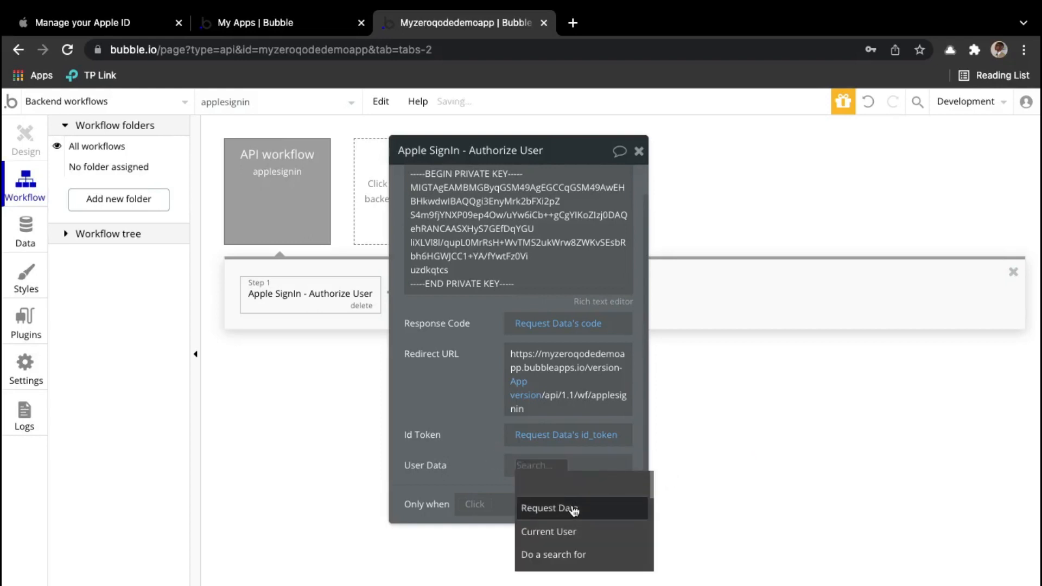
click(577, 507)
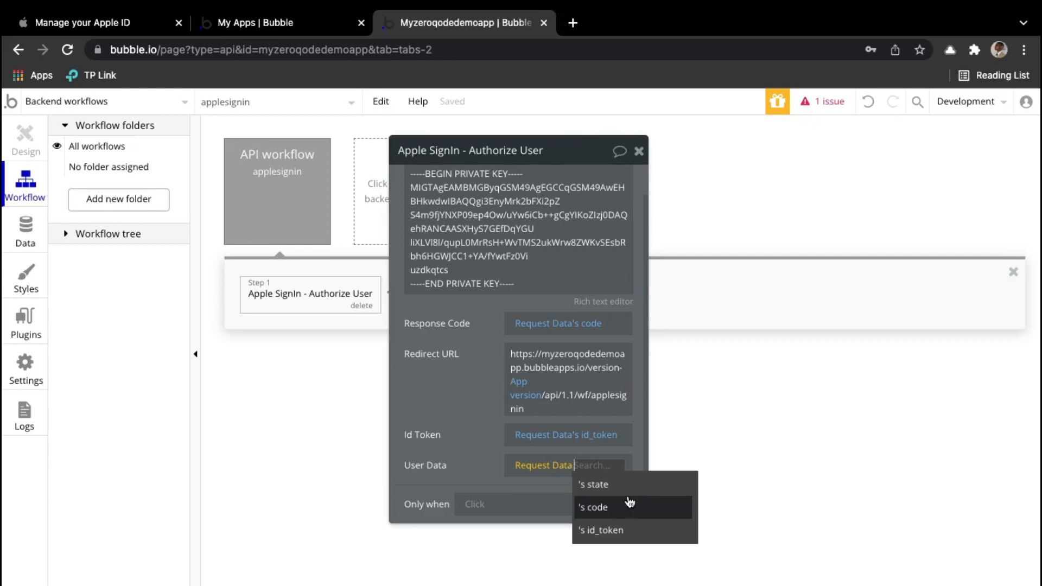
right_click(543, 467)
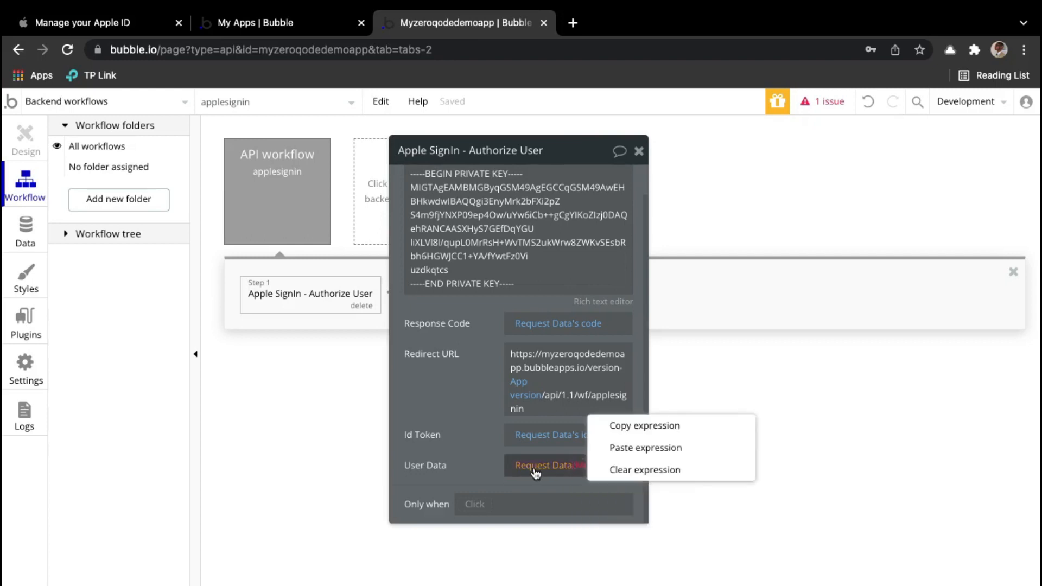
click(645, 471)
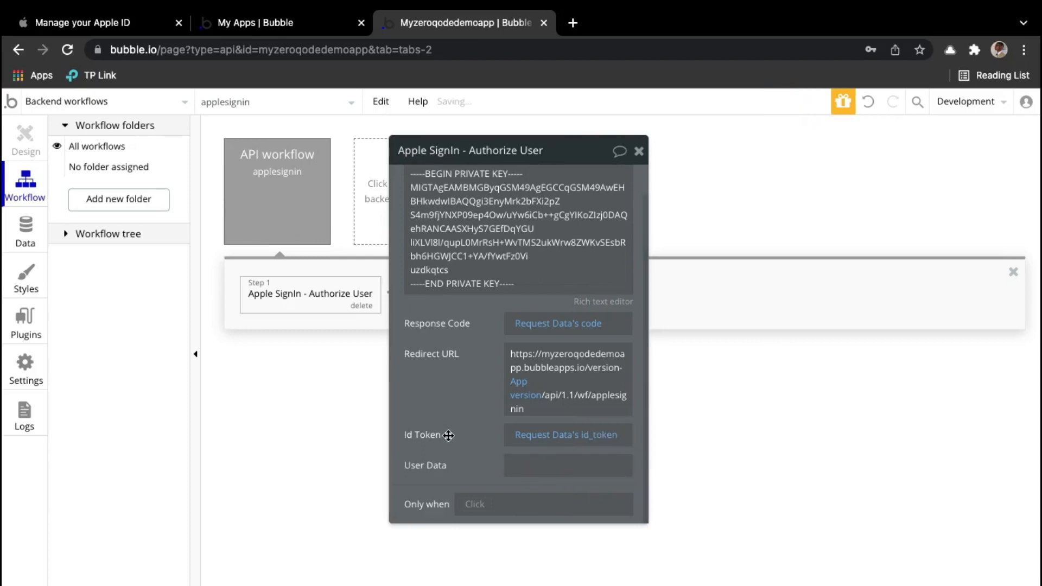
click(139, 25)
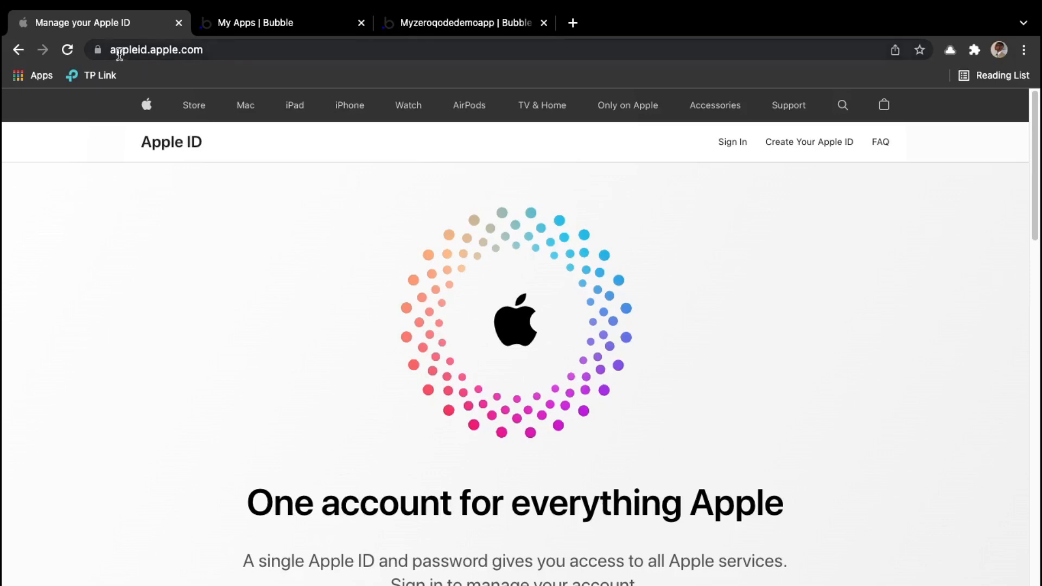
Step: Sign in to appleid.apple.com with the account password and two-factor verification code
click(232, 50)
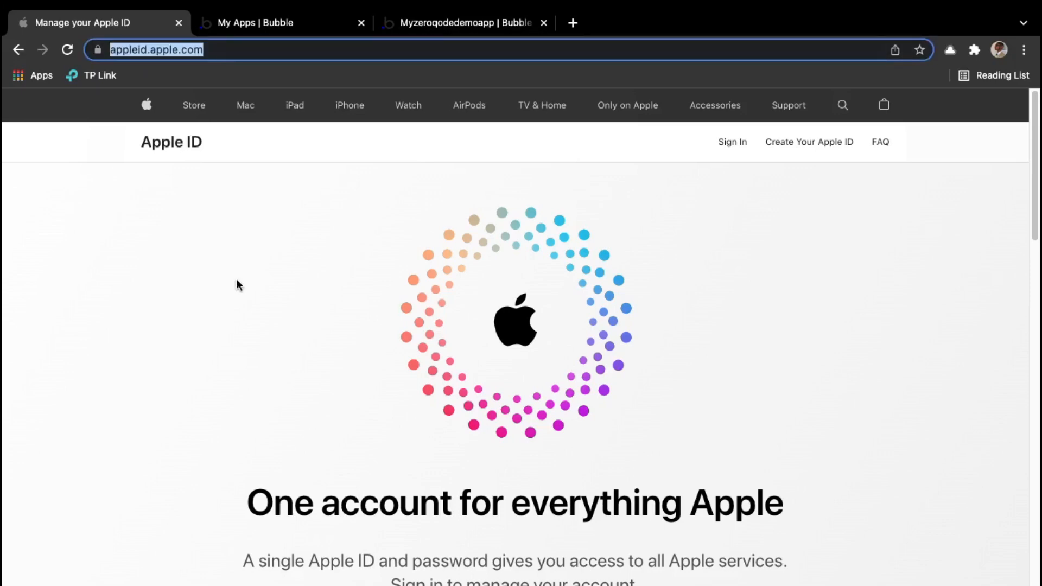
click(234, 298)
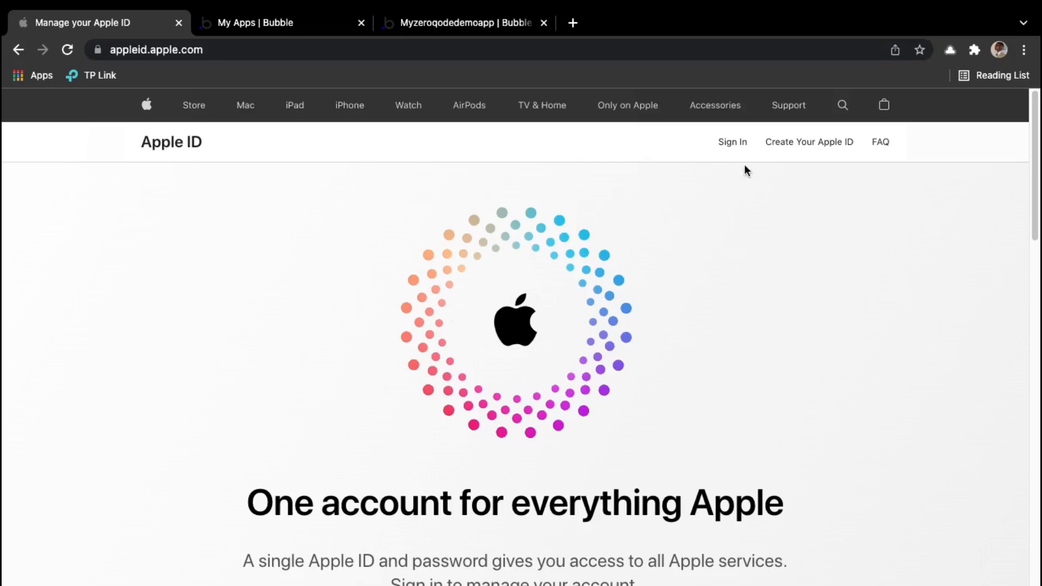
click(737, 147)
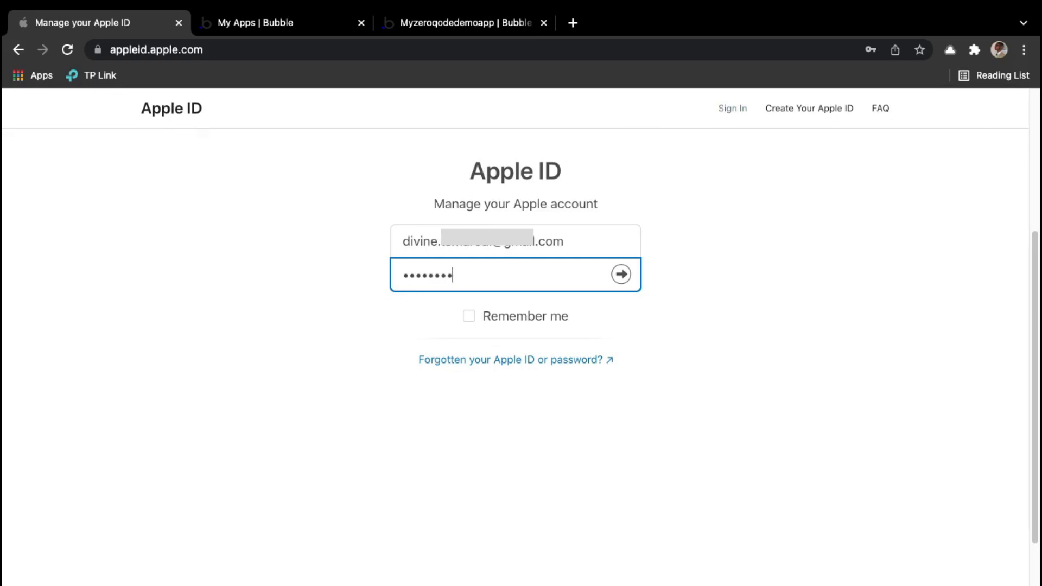
text(•••)
key(Return)
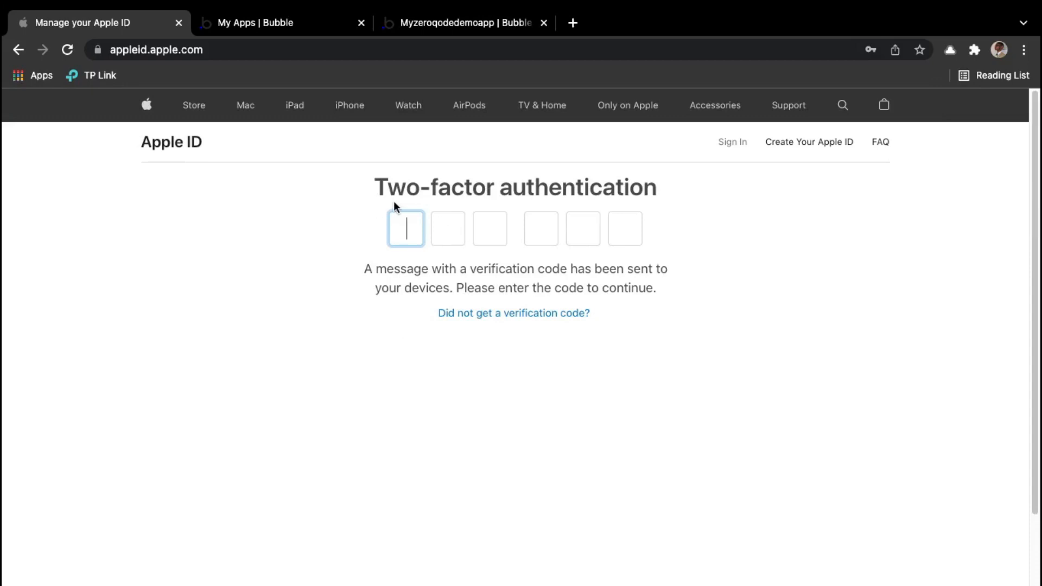
key(super+v)
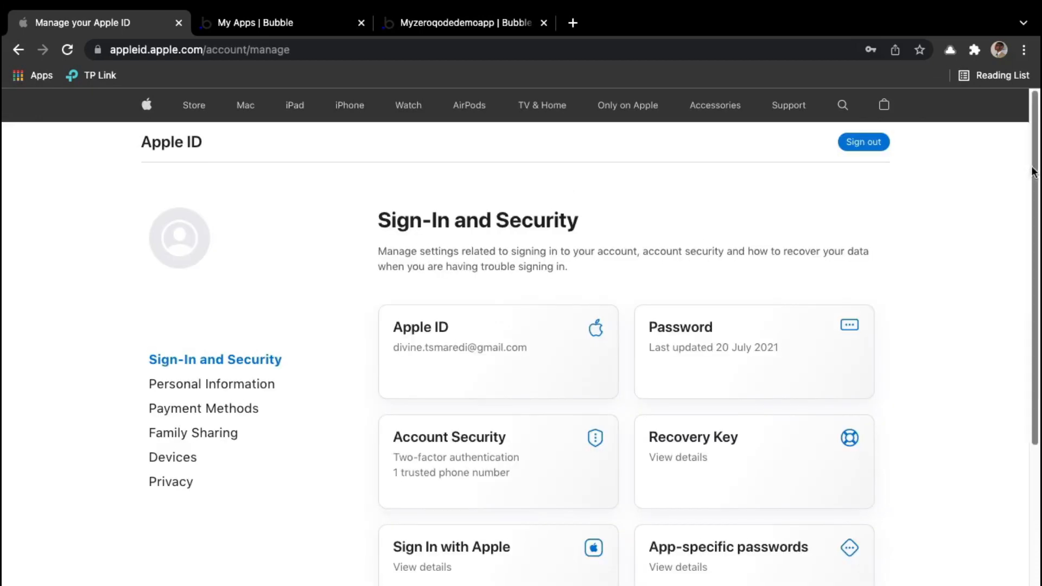
Step: Under Sign In with Apple, stop using it for the ZQ Lab app and confirm
scroll(1038, 227, down, 3)
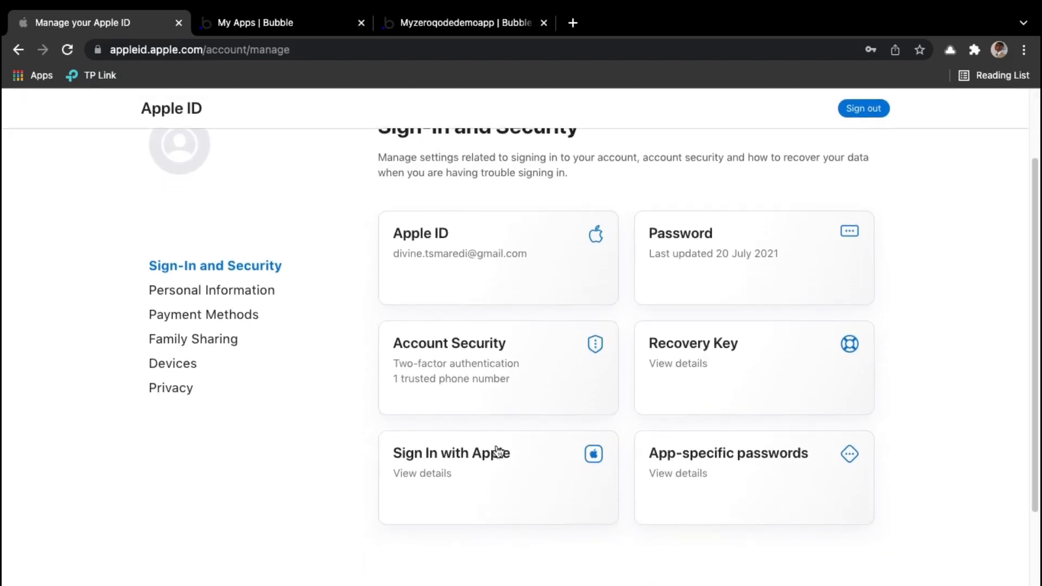
click(519, 474)
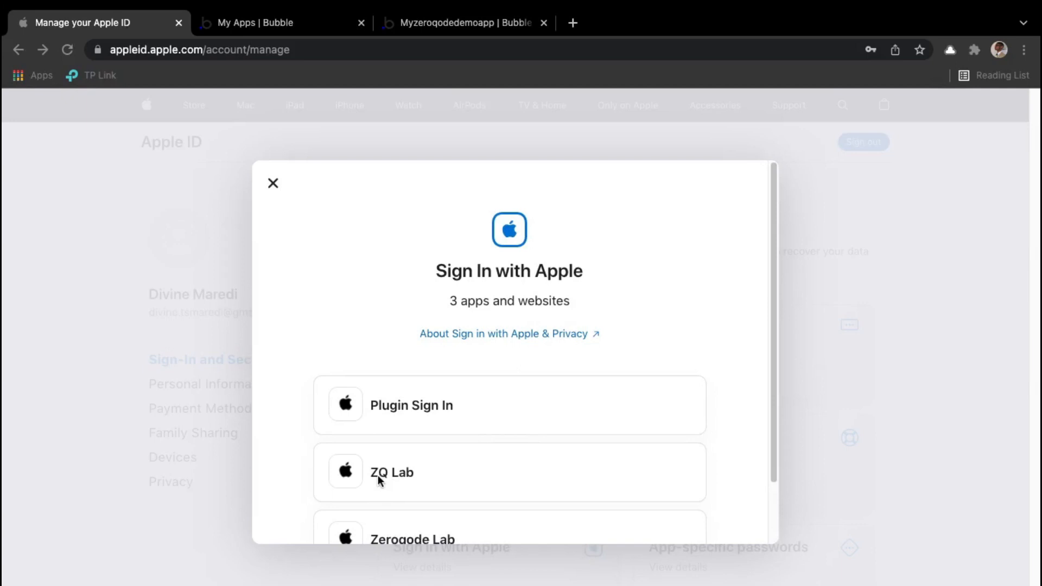
click(433, 458)
scroll(448, 360, down, 3)
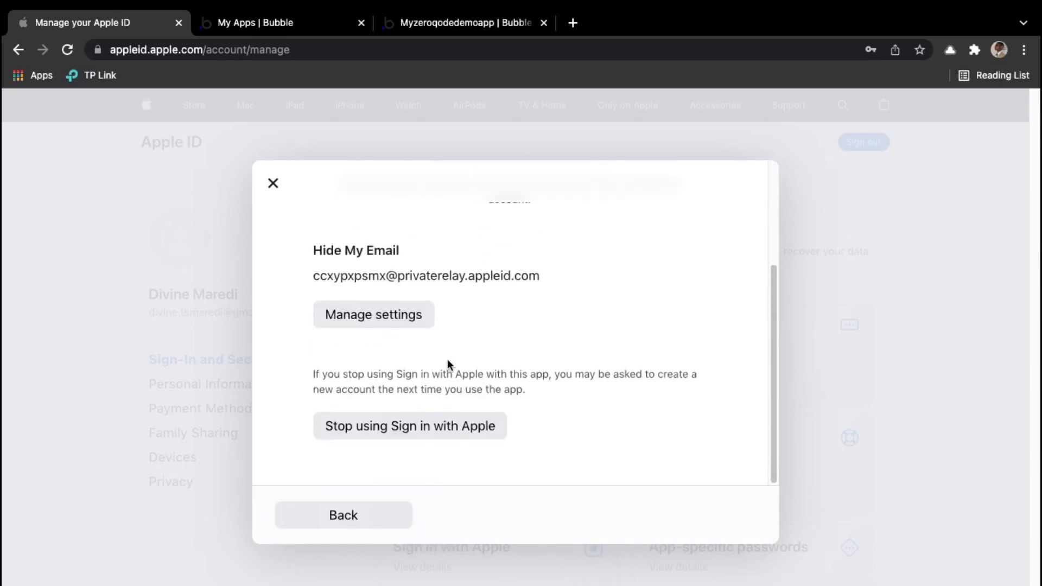
click(433, 429)
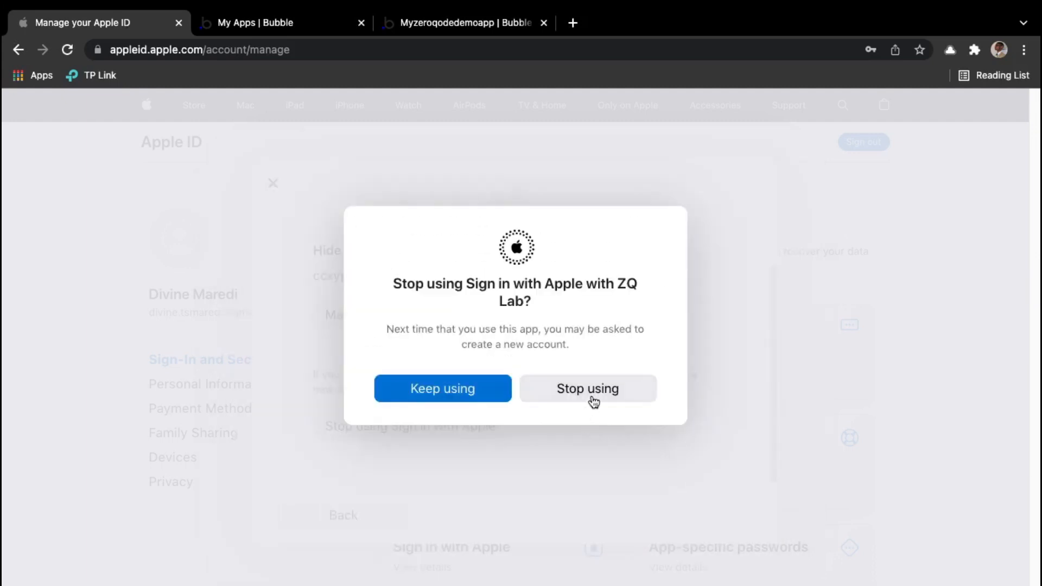
click(591, 399)
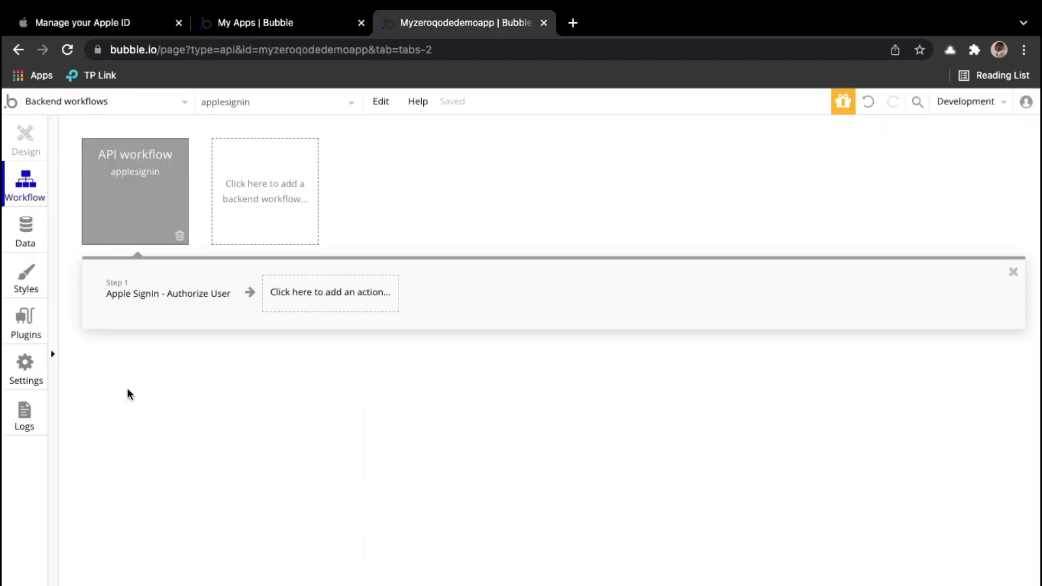
Step: Open the applesignin workflow's properties, start Detect data, and copy its initialize URL
double_click(114, 194)
drag(770, 257, 279, 201)
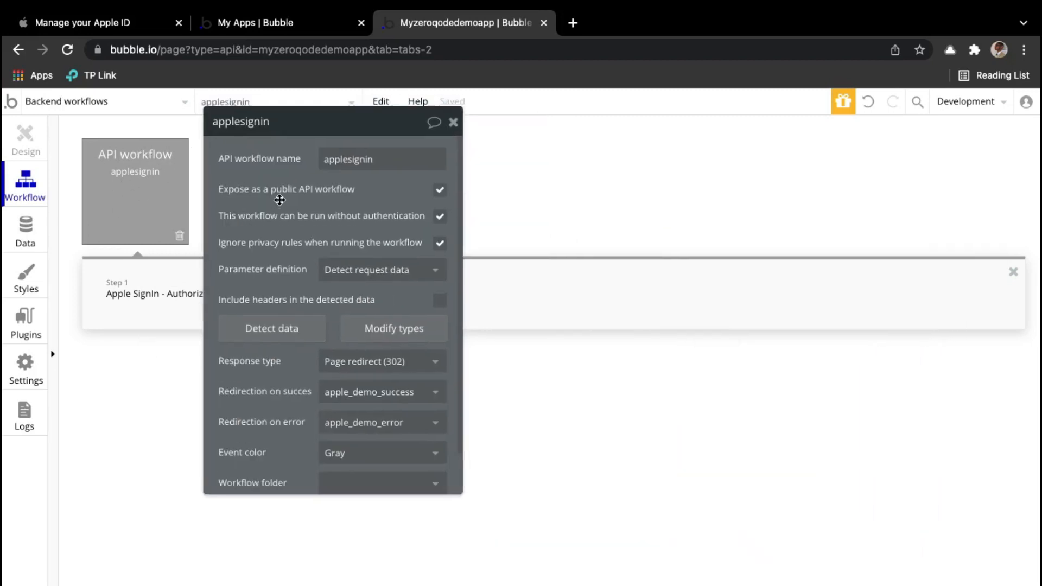
click(281, 333)
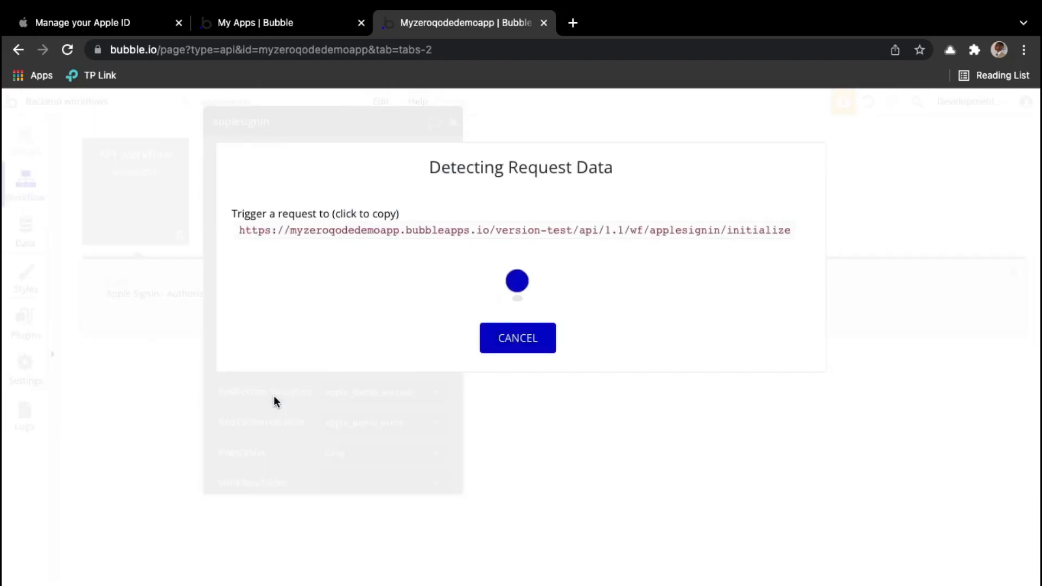
click(438, 238)
key(super+c)
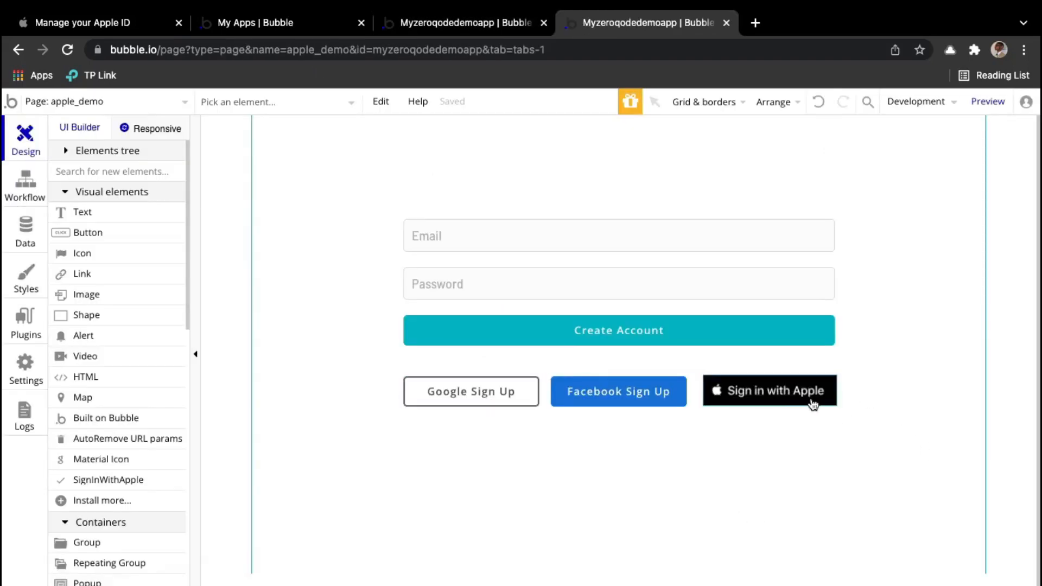
Step: Replace SignInWithApple A's Redirect URI with the pasted initialize URL and preview apple_demo
double_click(744, 400)
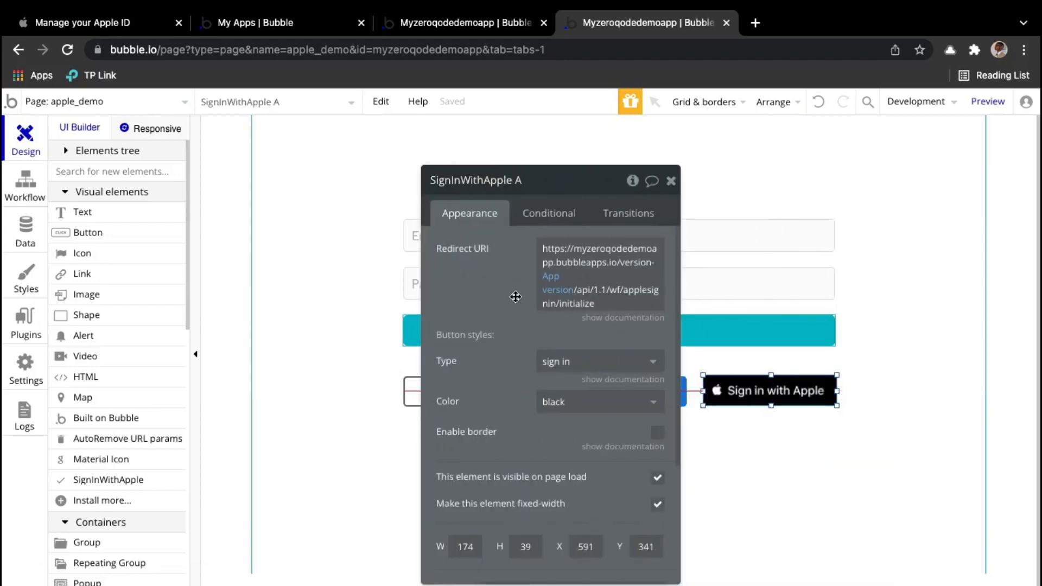
right_click(619, 288)
click(738, 336)
right_click(563, 248)
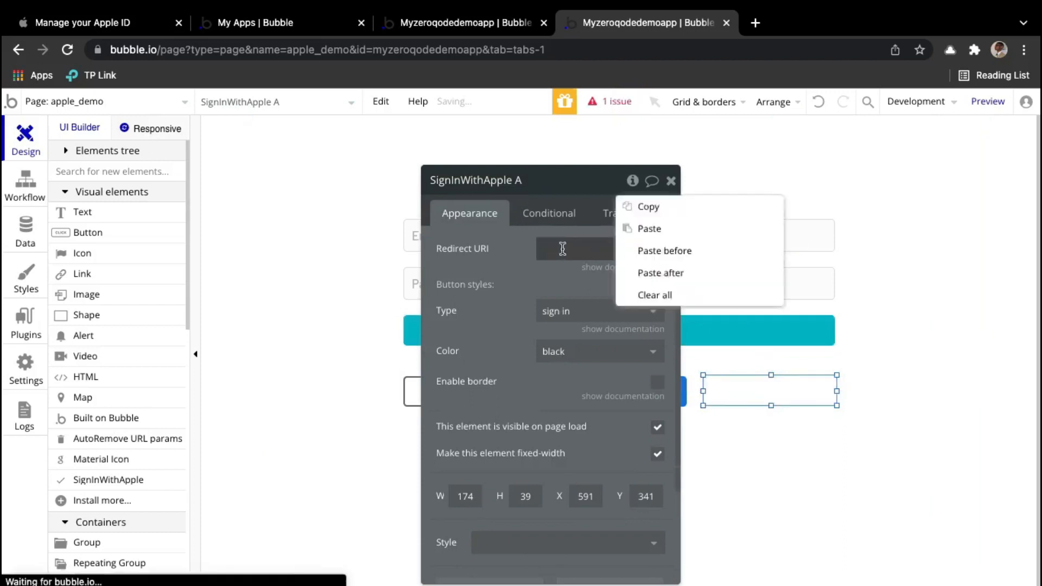
click(559, 250)
click(557, 252)
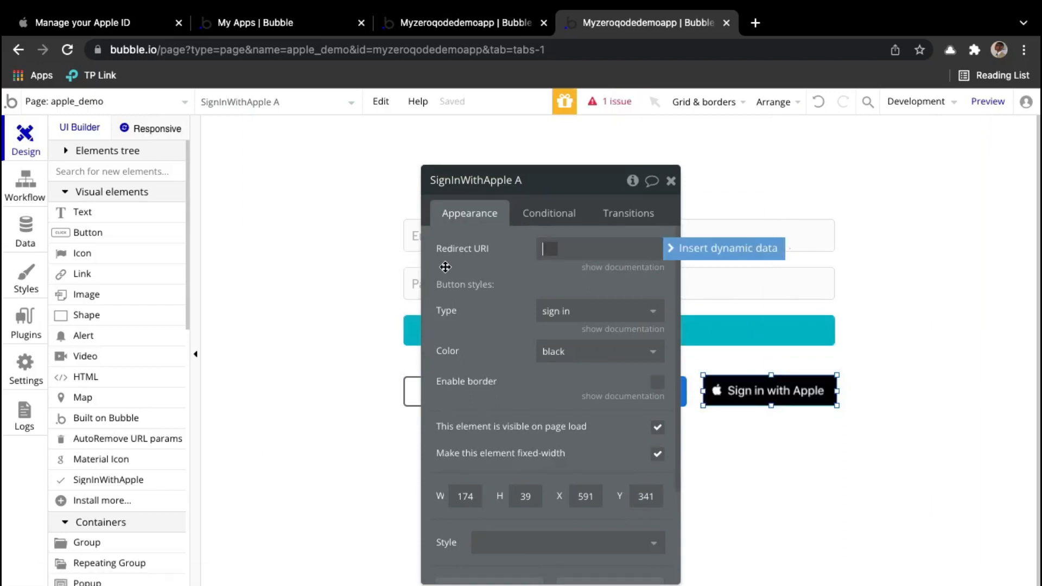
key(super+v)
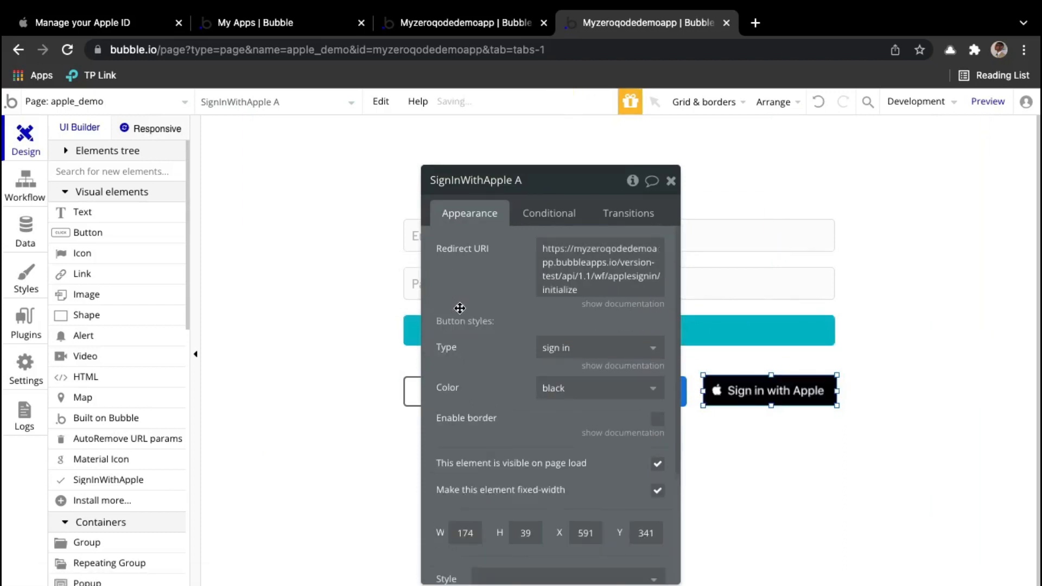
click(998, 109)
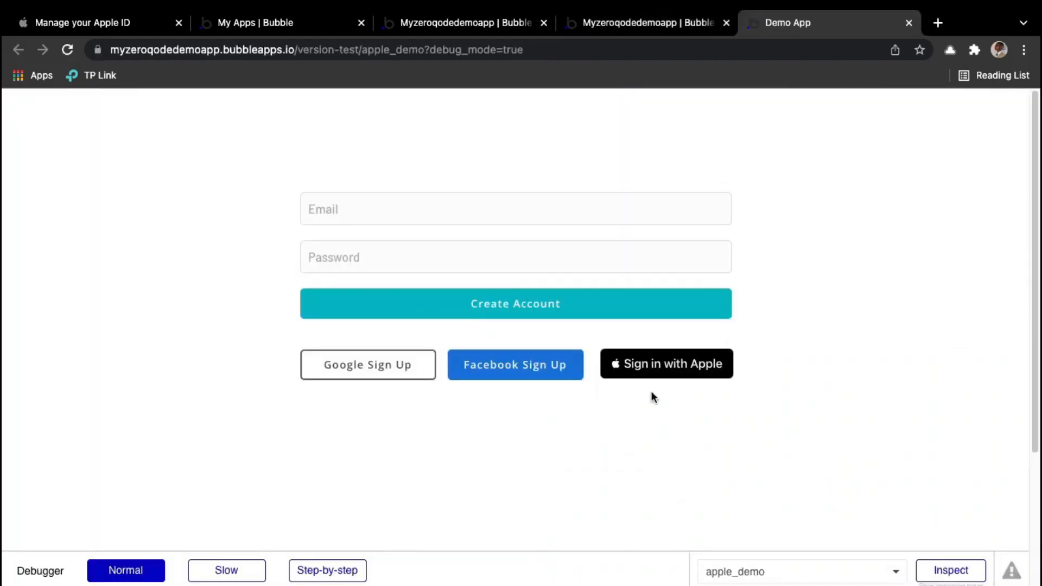
Step: Sign in with Apple in the preview, approve ZQ Lab, and check the successfully initialized response
click(660, 378)
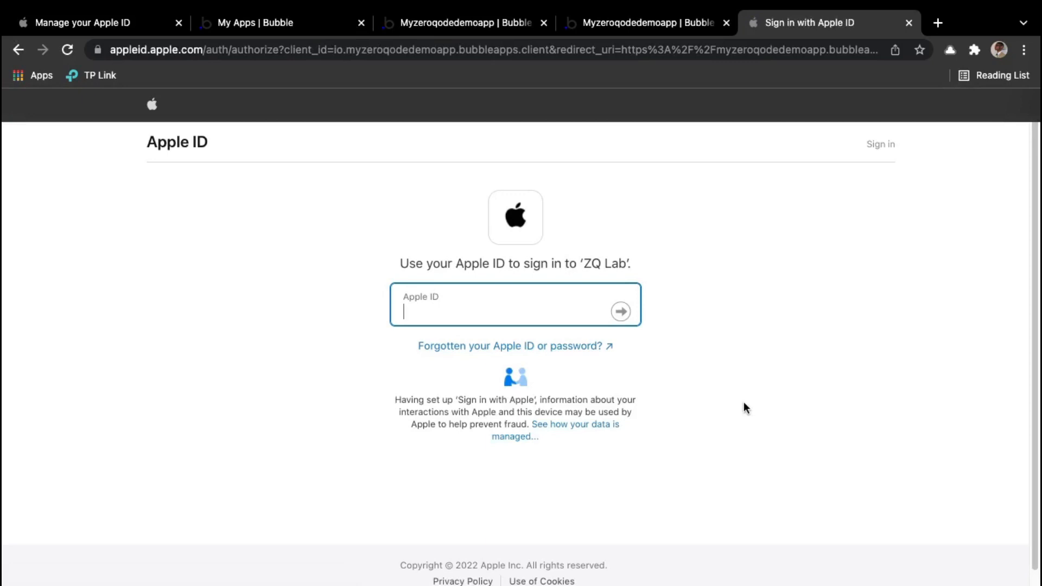
text(•)
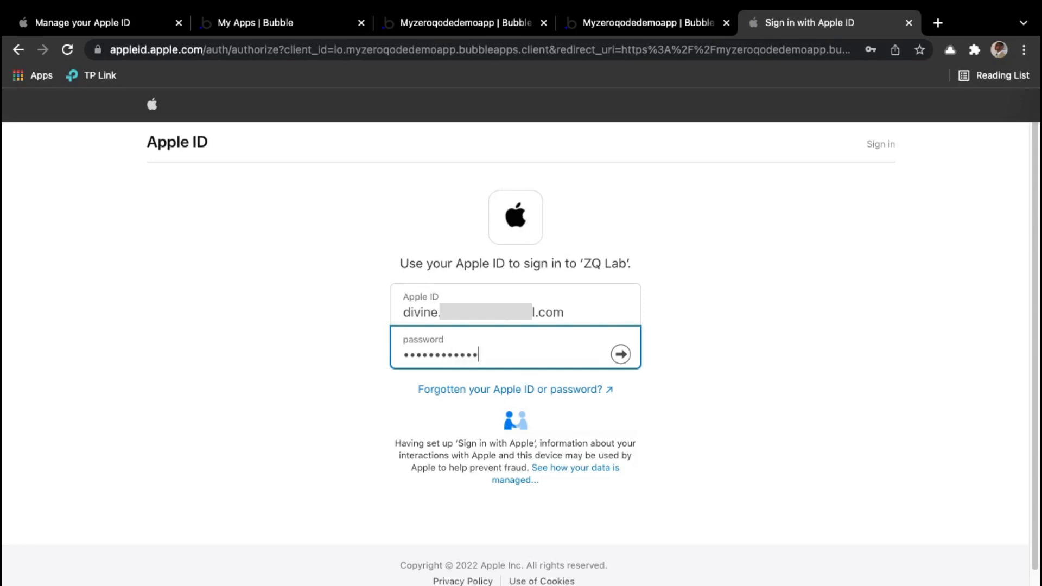
key(Return)
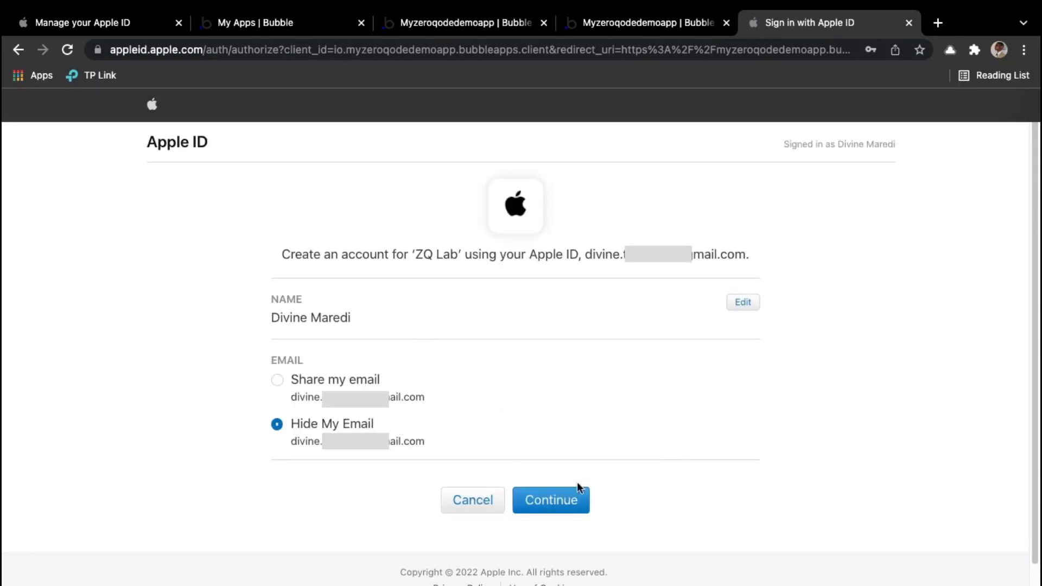
click(565, 500)
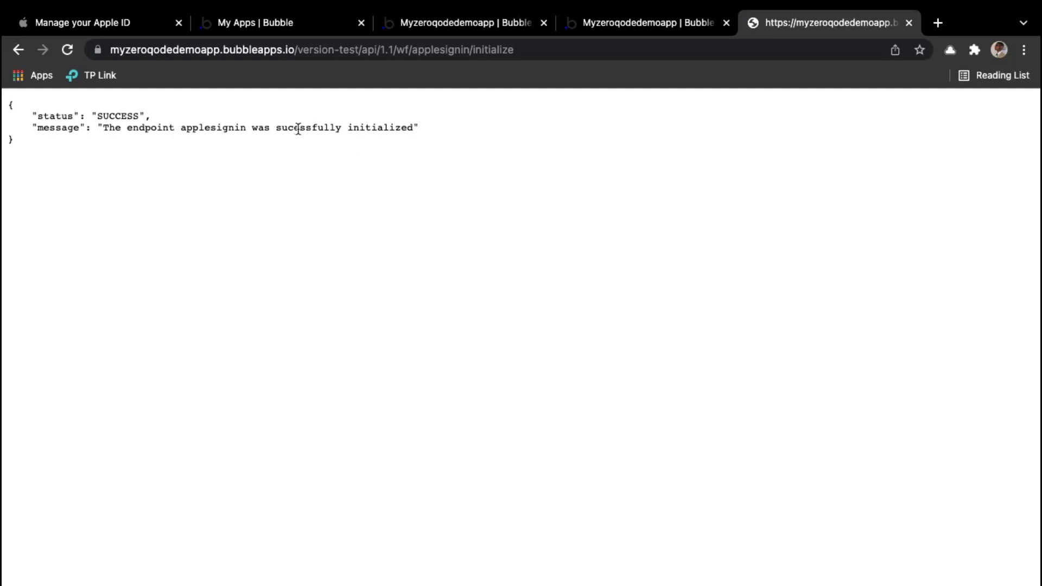
drag(279, 128, 412, 131)
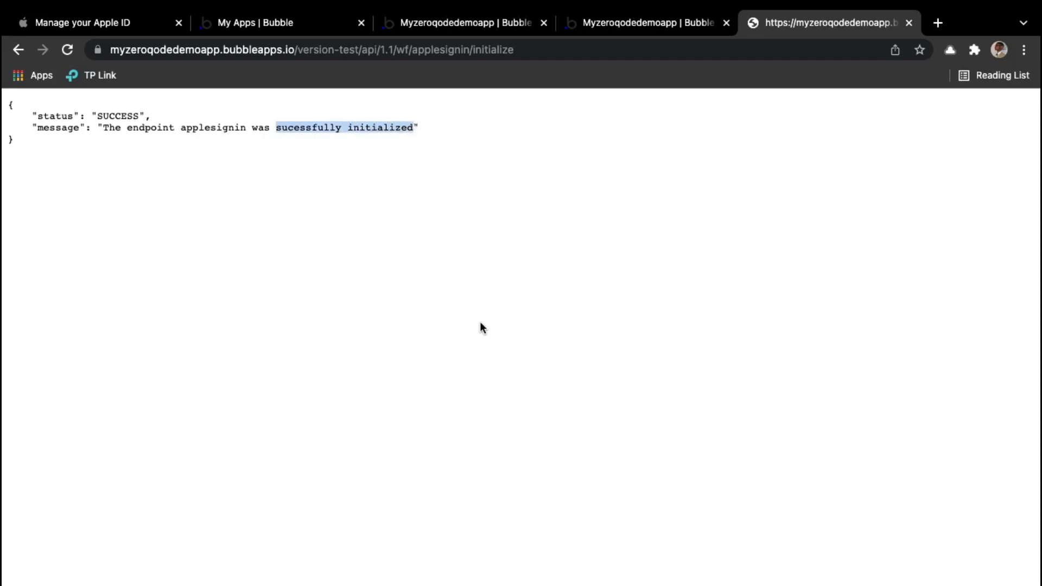
Step: Save the detected request data and set Authorize User's User Data to Request Data's user
click(435, 26)
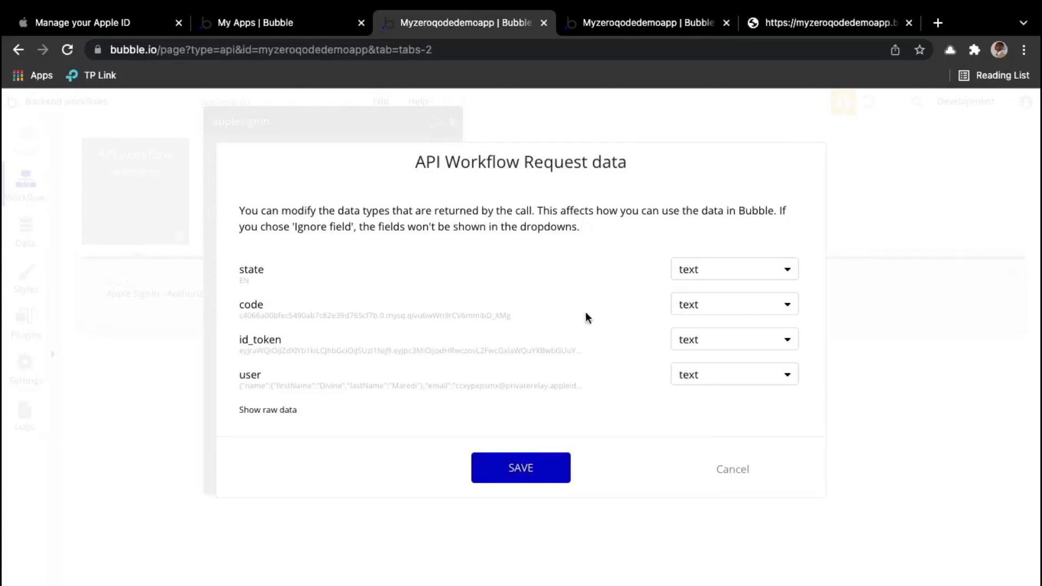
click(524, 469)
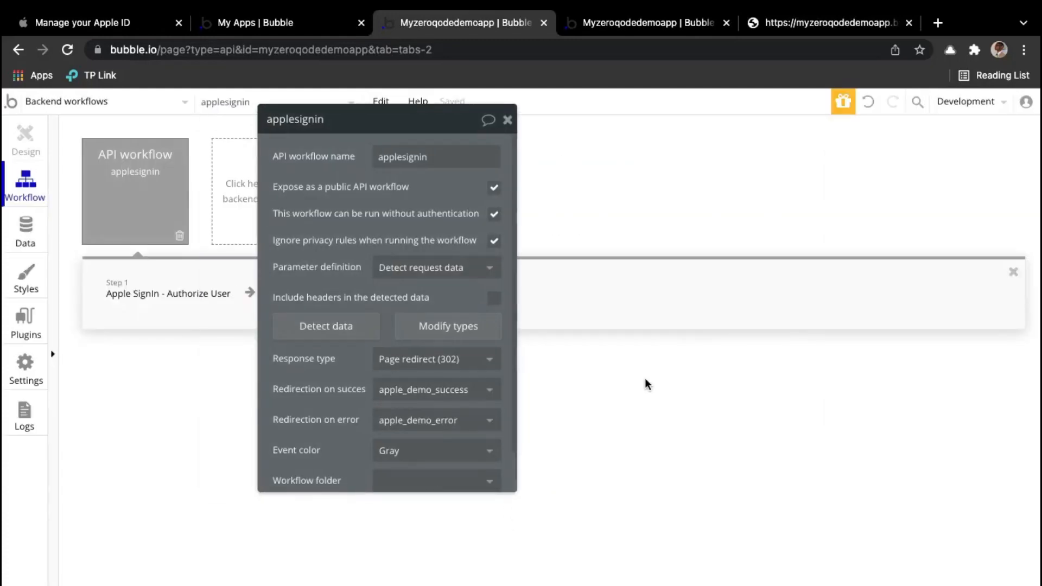
click(182, 303)
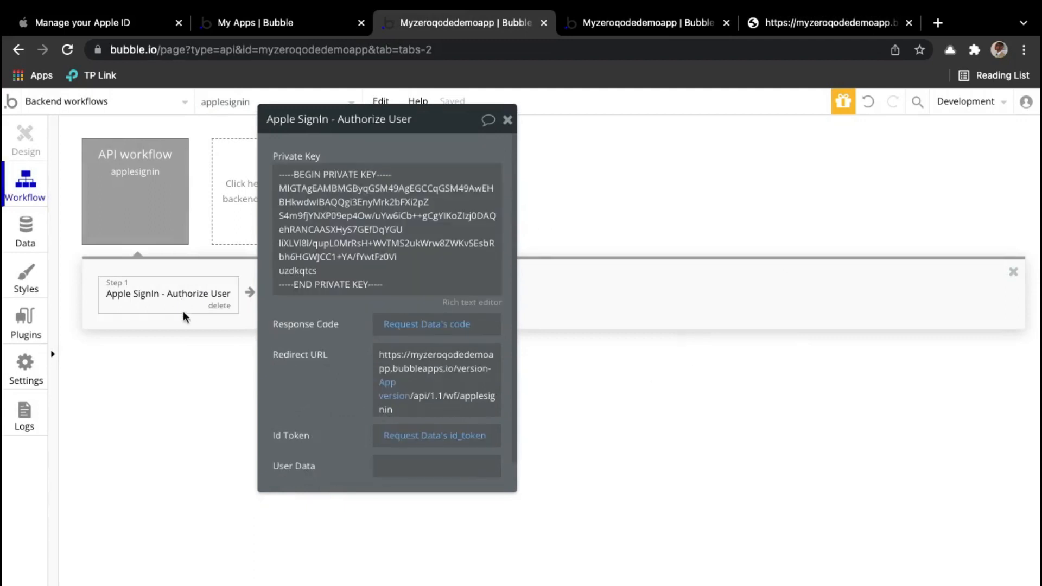
scroll(352, 459, down, 1)
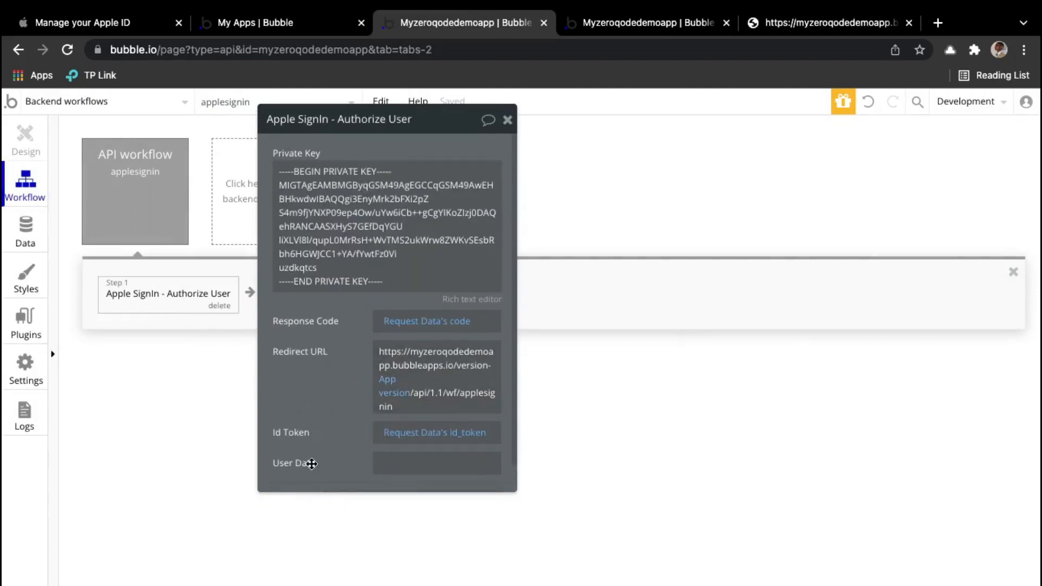
click(376, 464)
click(552, 466)
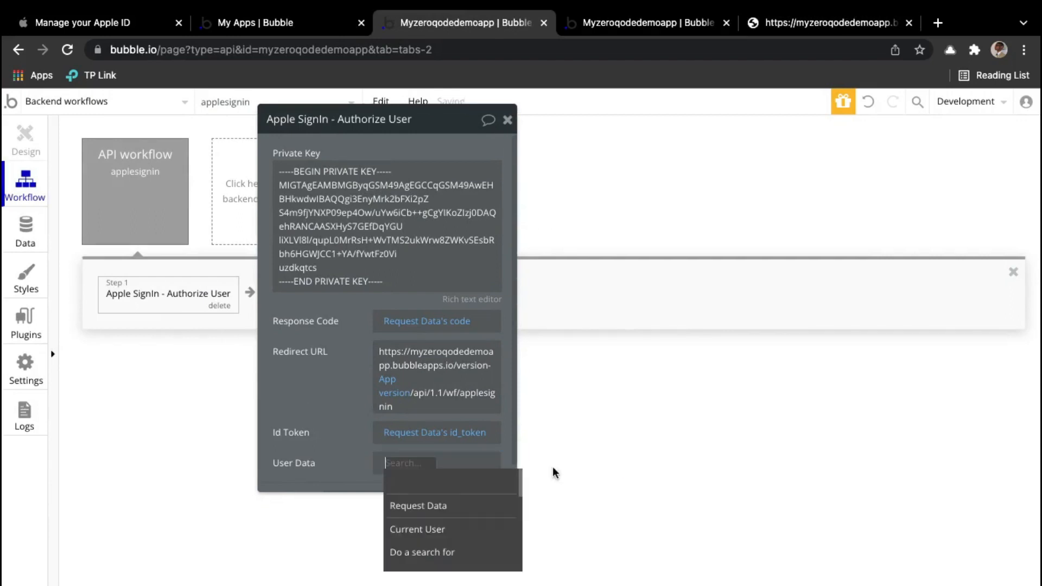
click(444, 506)
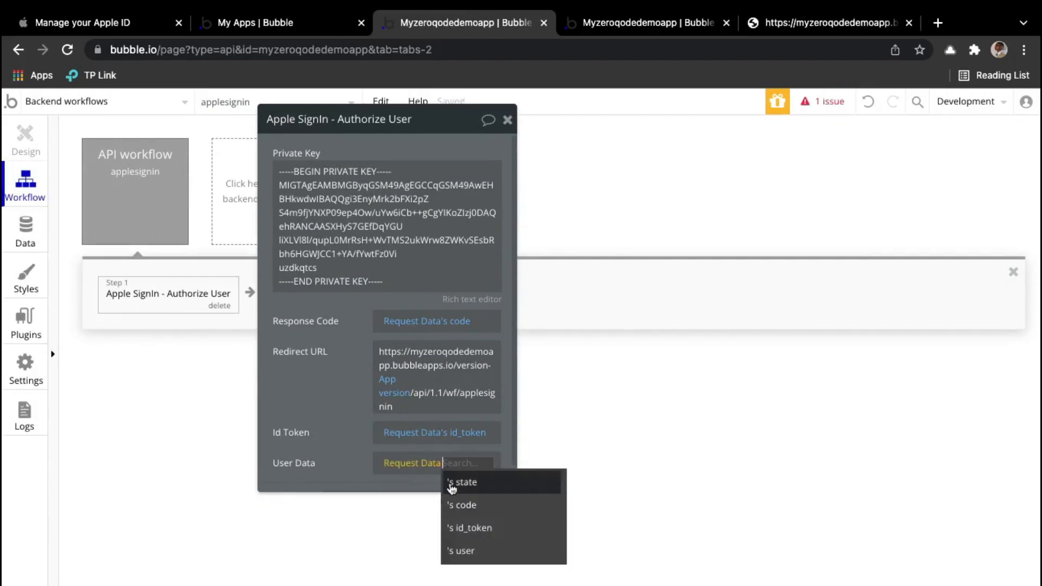
click(482, 549)
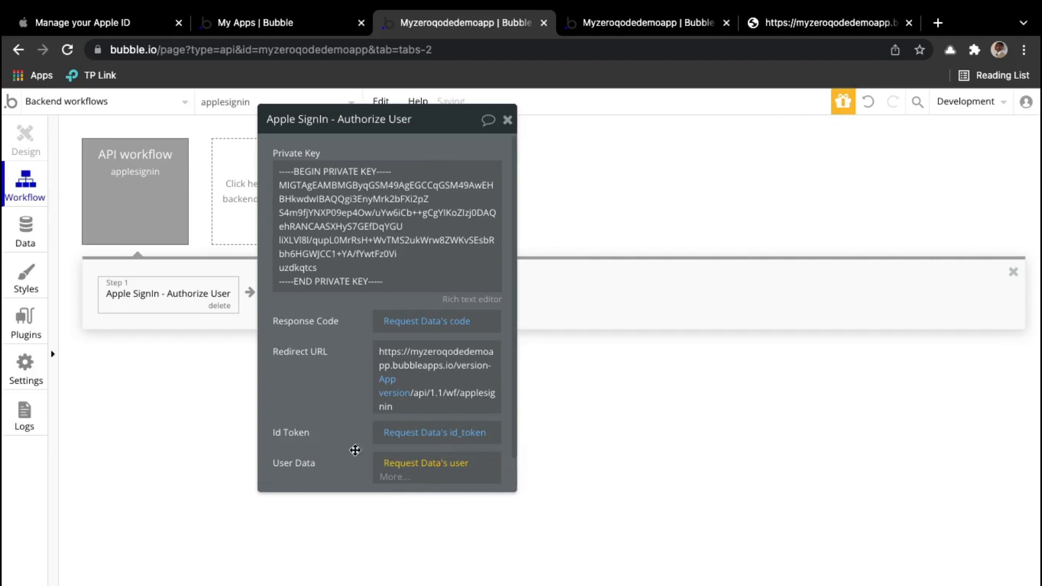
Step: Keep User Data as Request Data's user and copy the Redirect URL expression
click(459, 463)
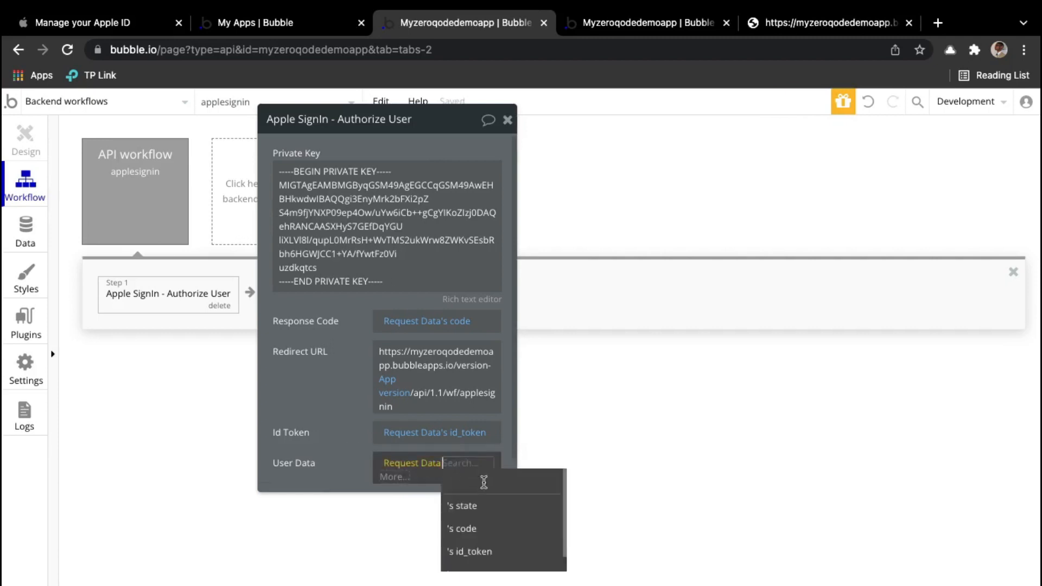
scroll(486, 538, down, 1)
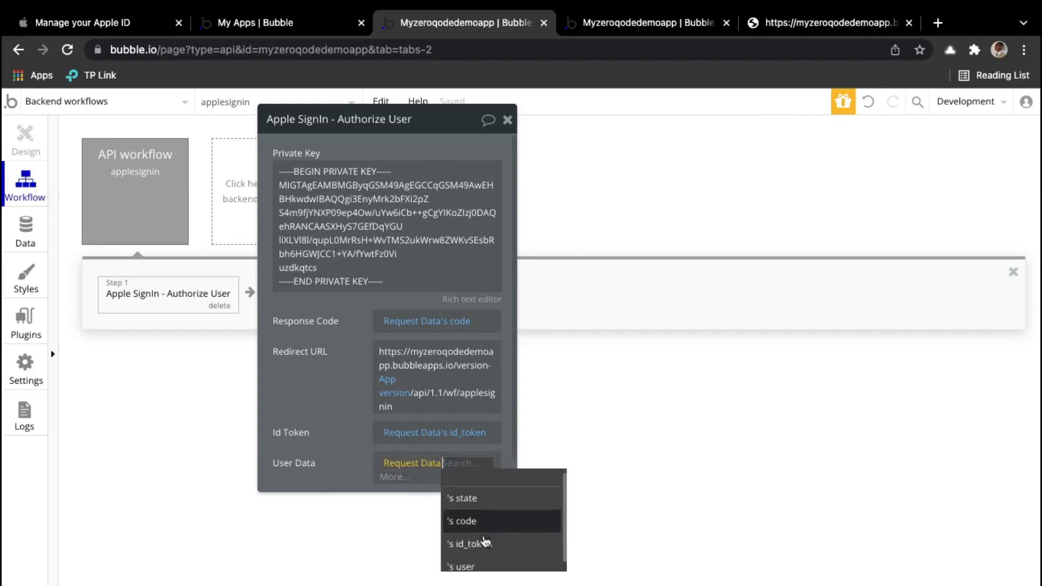
click(502, 559)
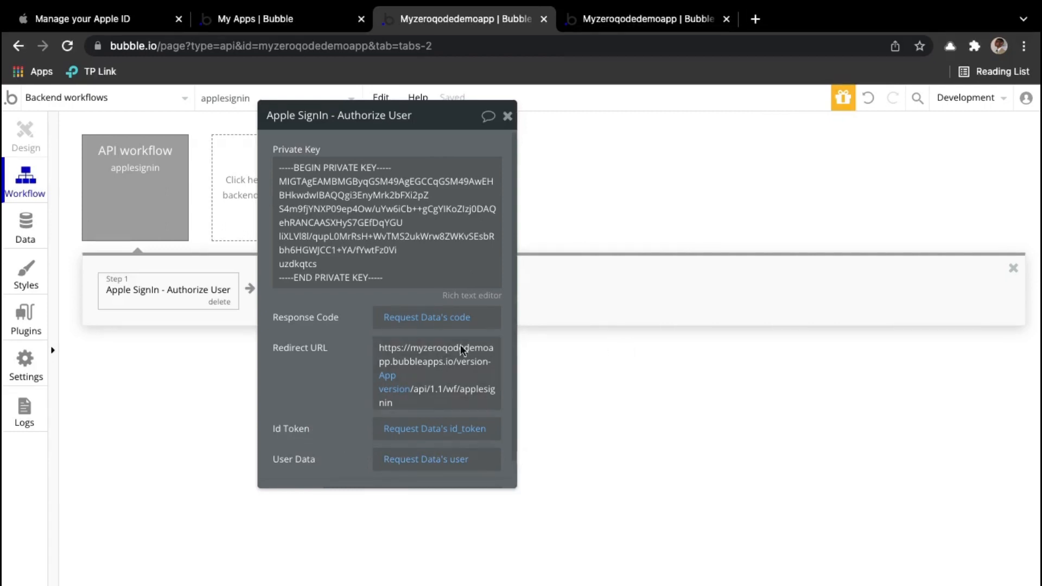
right_click(440, 388)
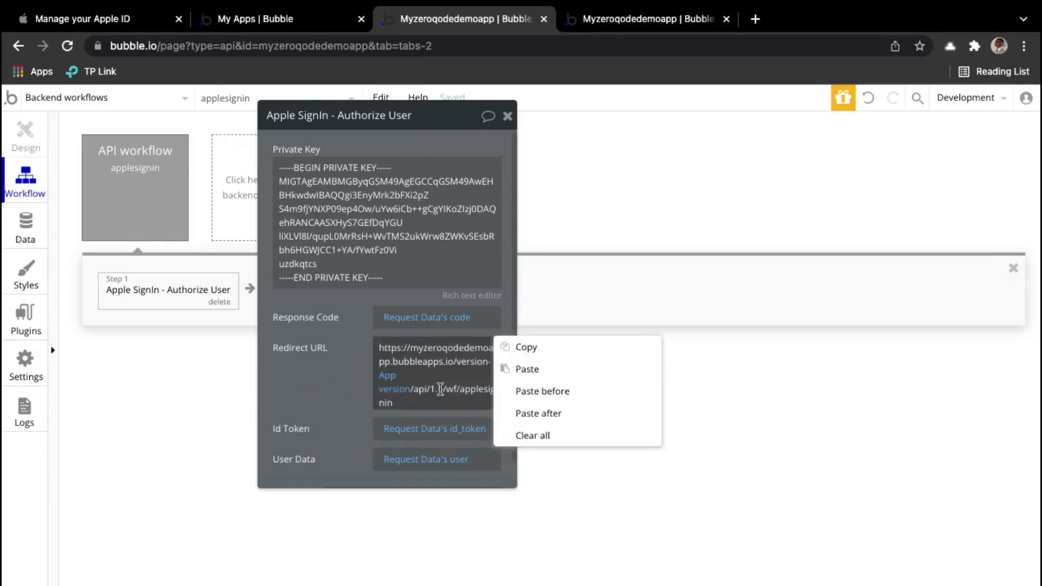
click(528, 348)
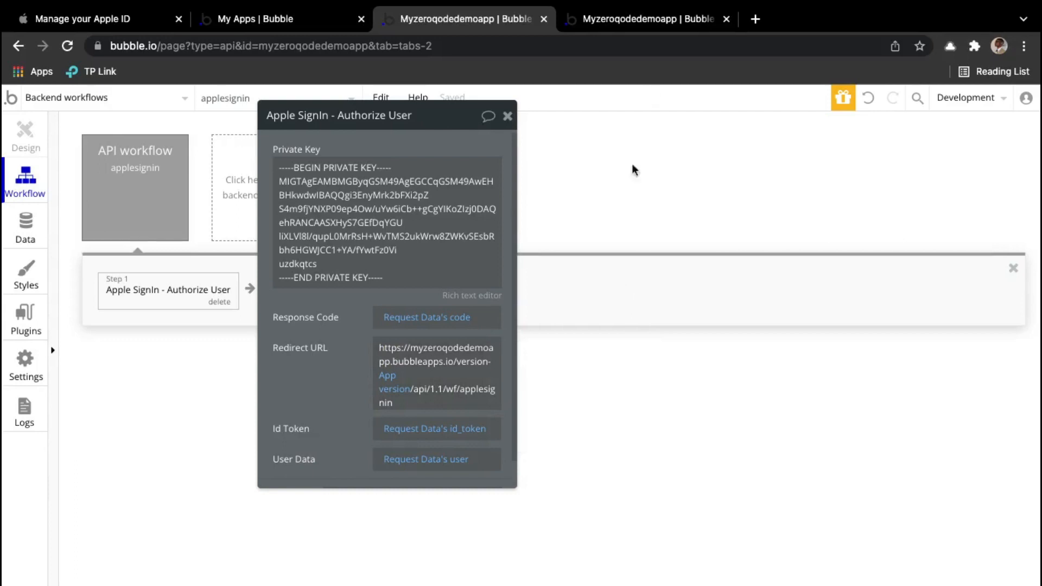
Step: Paste the copied /wf/applesignin URL into SignInWithApple A's Redirect URI, then return to backend workflows
click(654, 18)
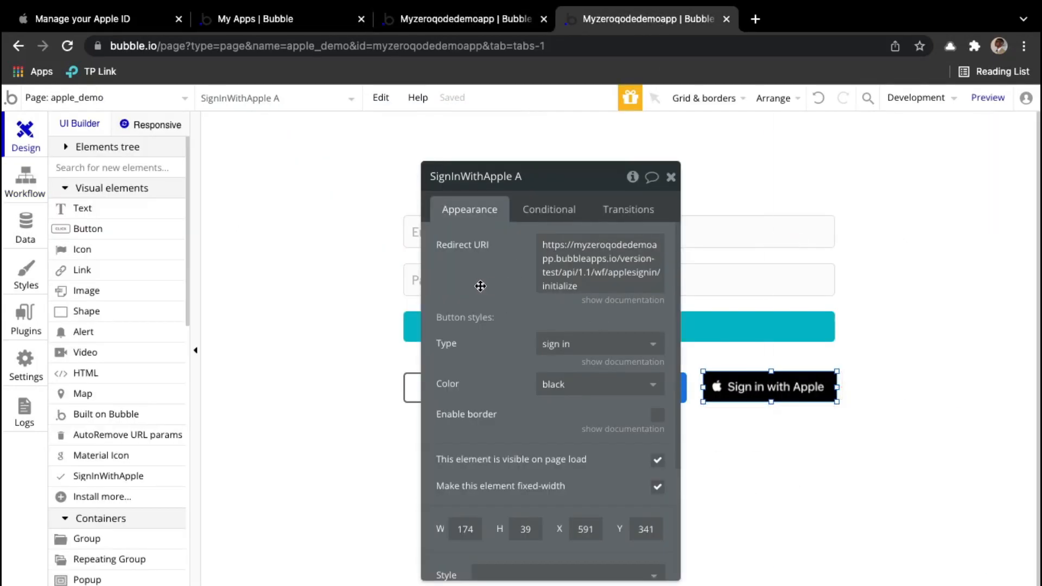
click(572, 276)
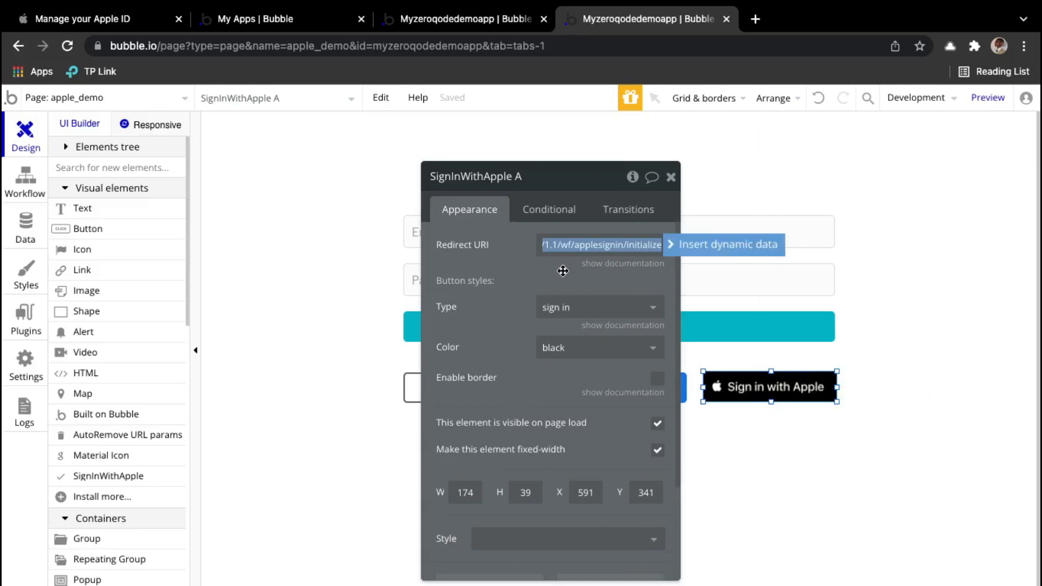
key(BackSpace)
right_click(570, 244)
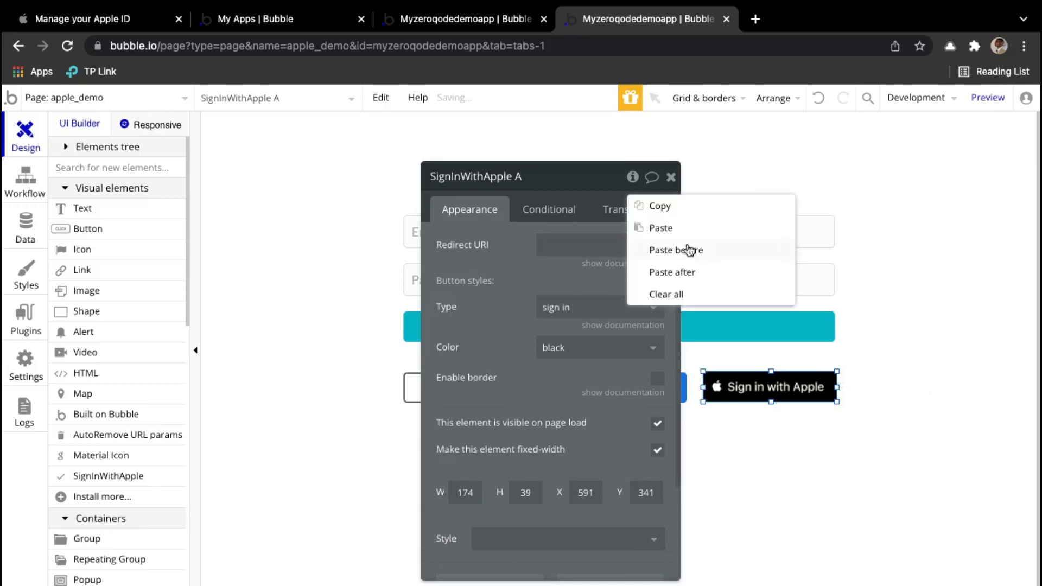
click(686, 237)
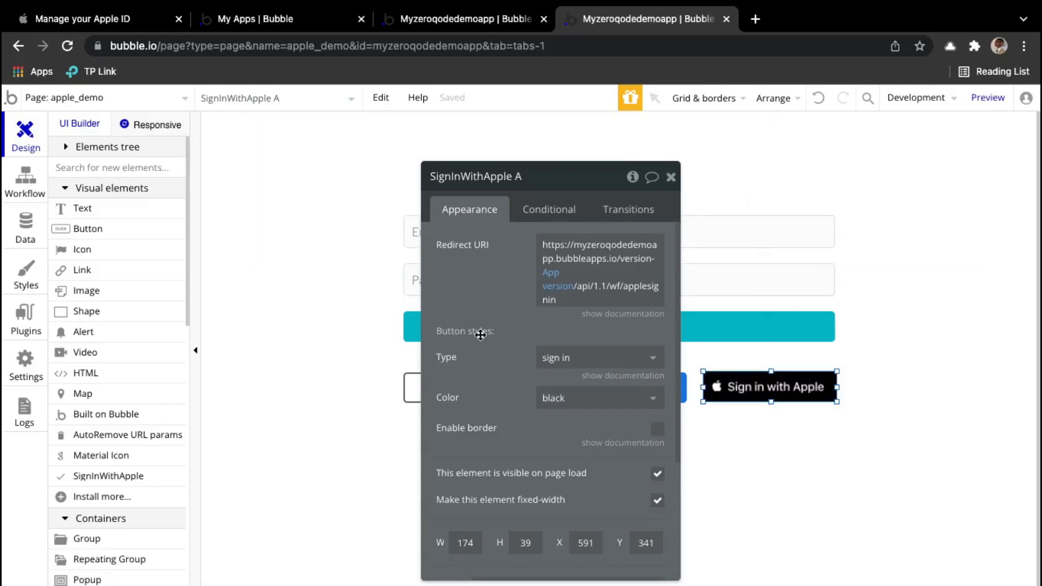
click(455, 19)
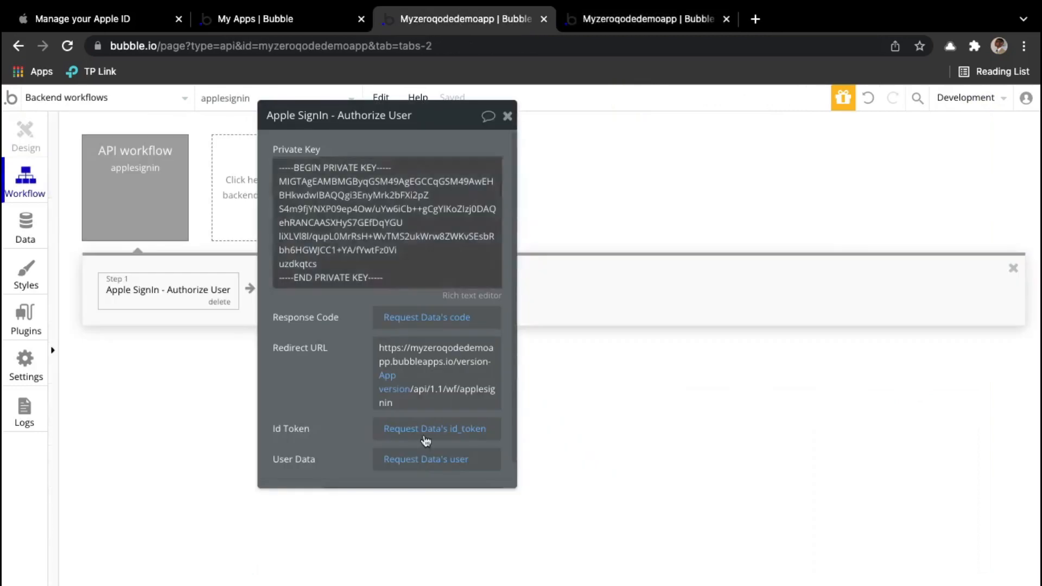
Step: Add a Sign the user up step with Email set to step 1's User email
click(507, 116)
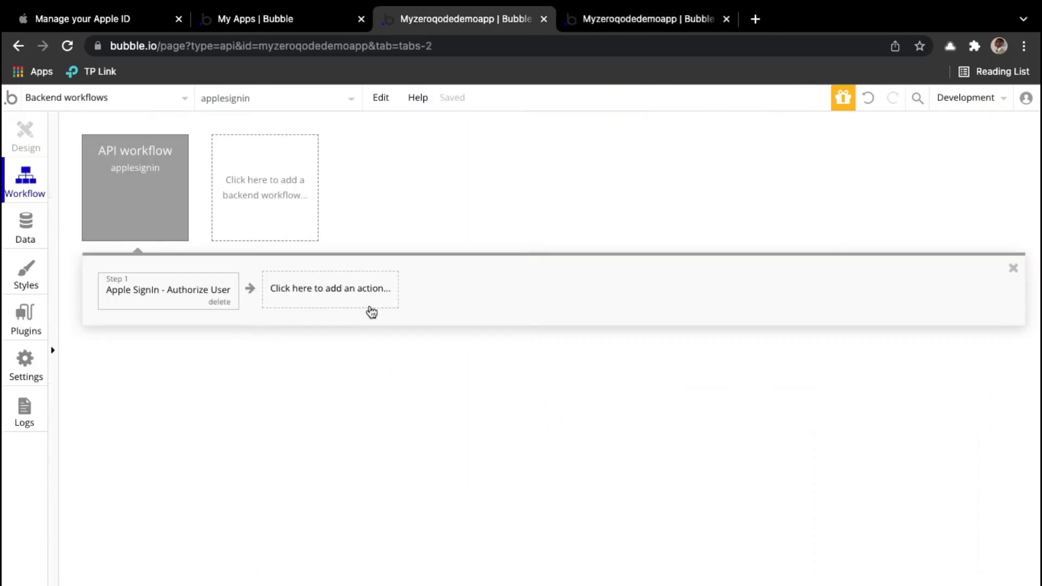
click(336, 304)
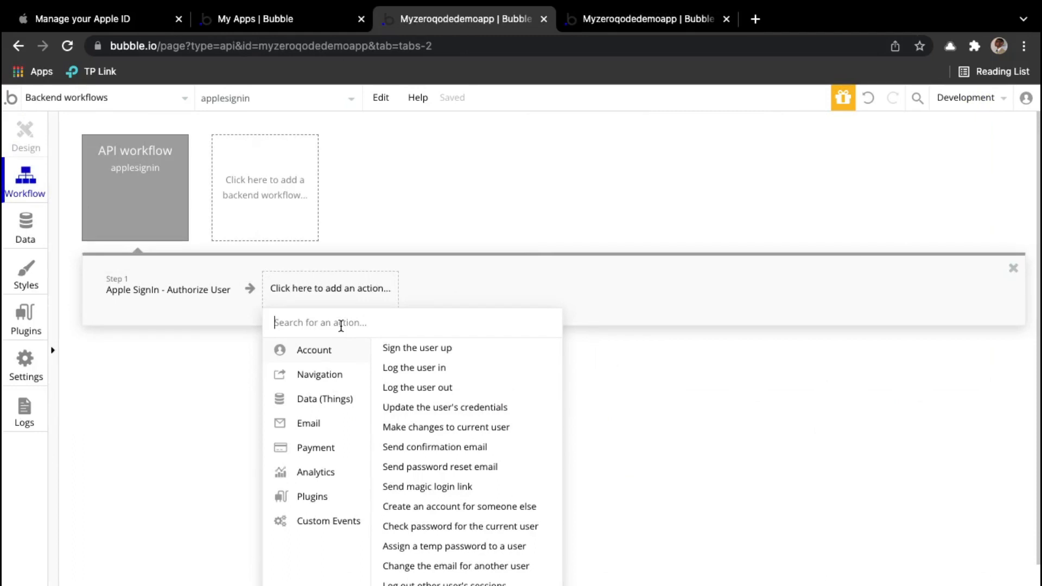
text(sig)
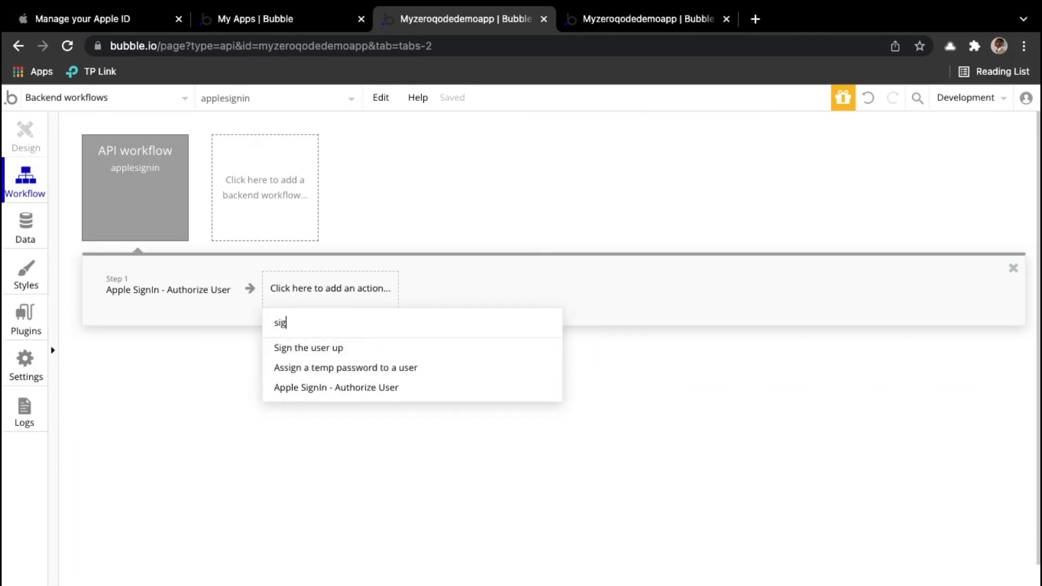
click(358, 353)
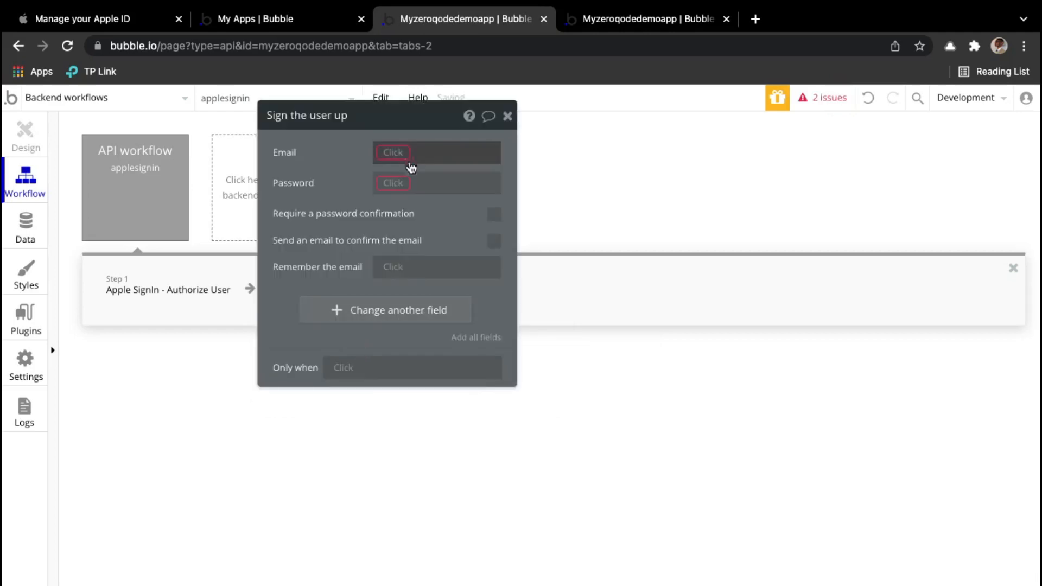
click(401, 155)
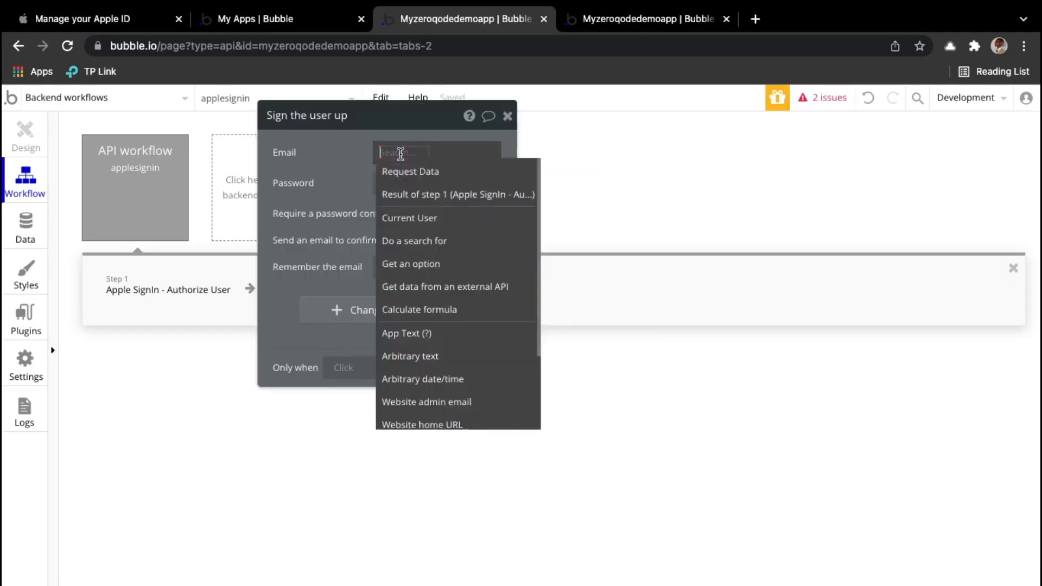
click(439, 199)
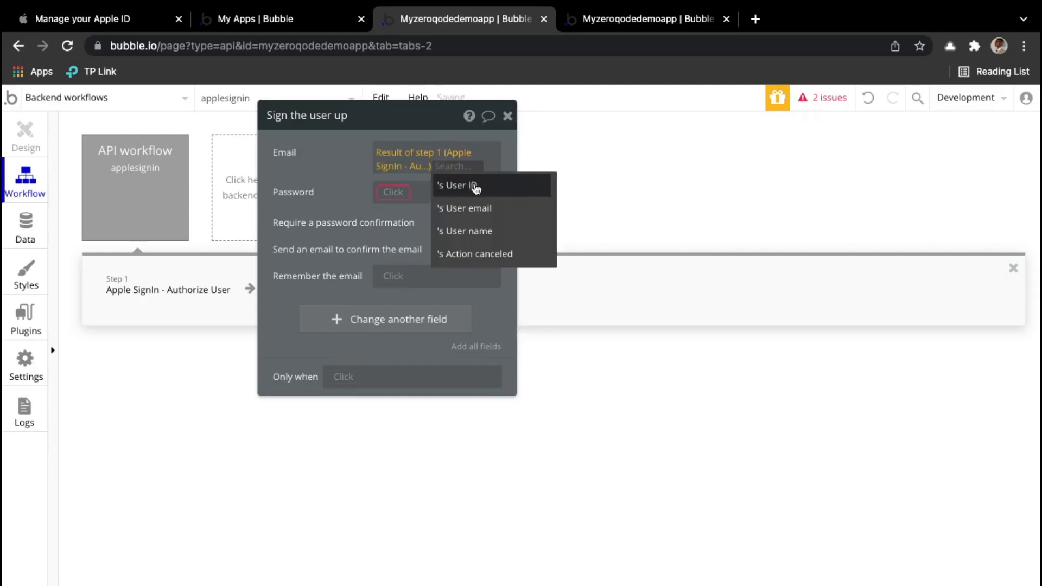
click(493, 212)
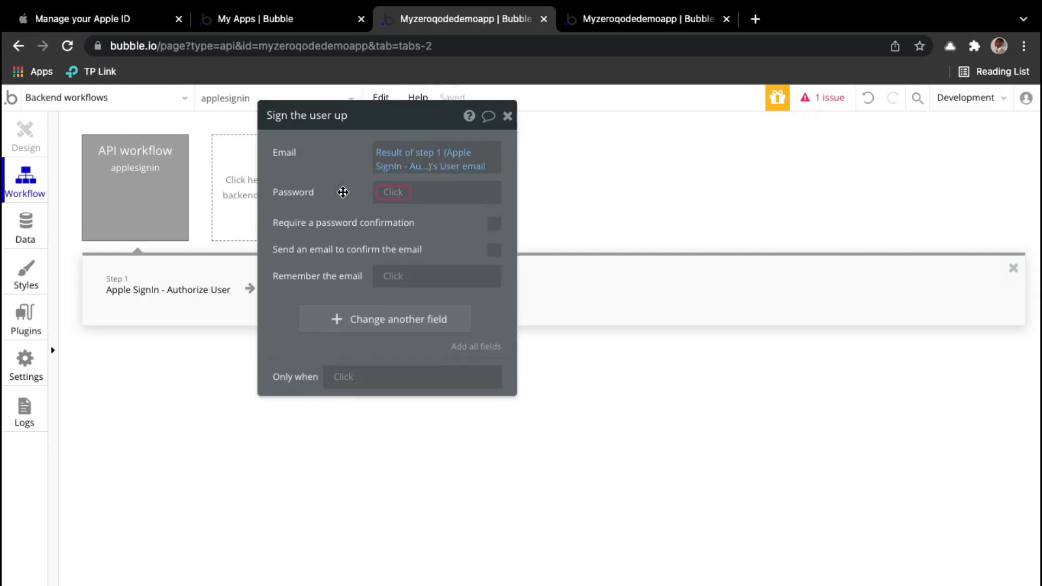
Step: Set the sign-up Password to step 1's User ID truncated to 8
click(404, 194)
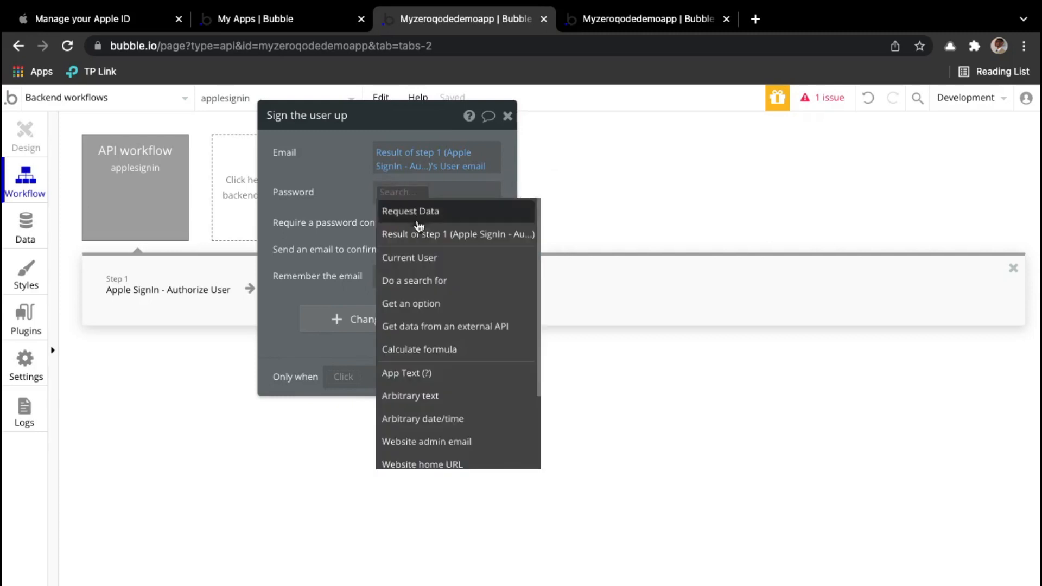
click(420, 233)
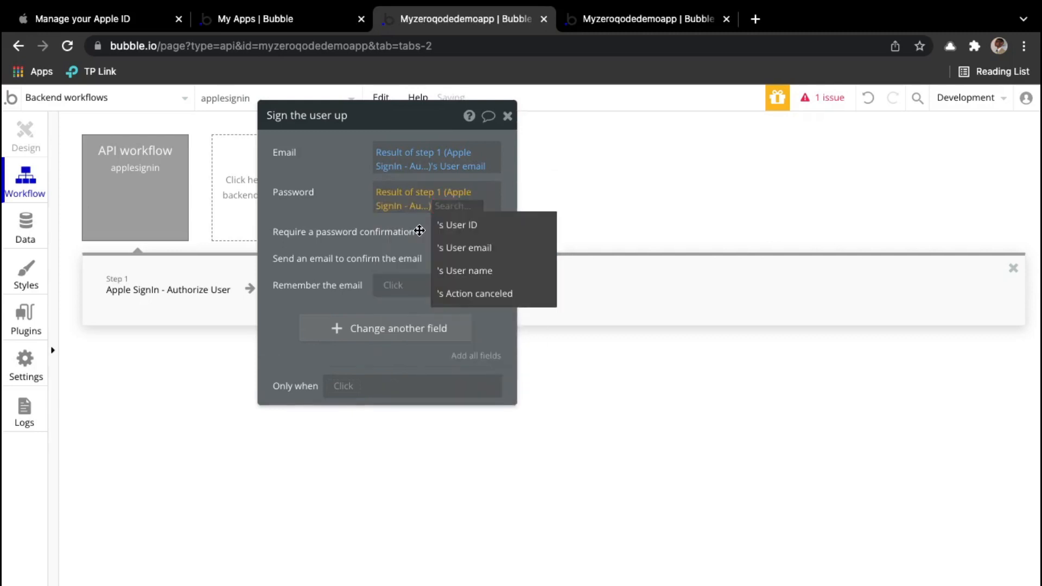
click(480, 232)
click(398, 219)
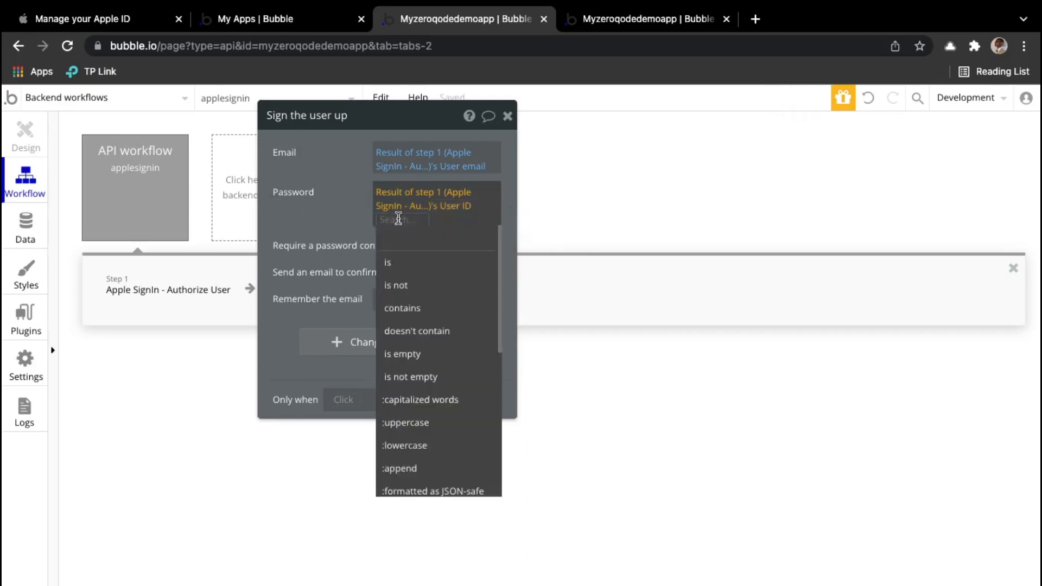
text(tr)
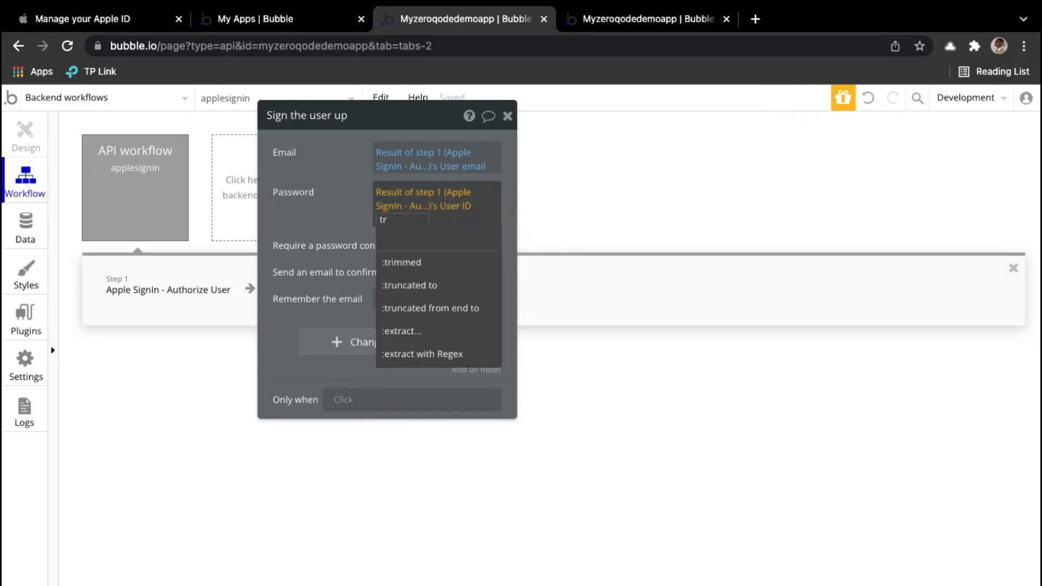
text(un)
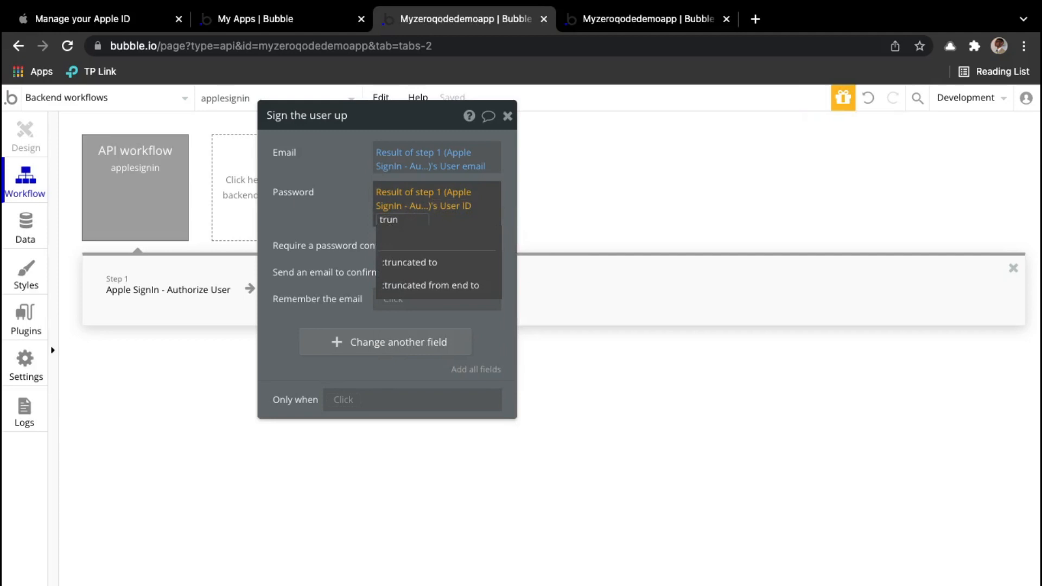
click(433, 263)
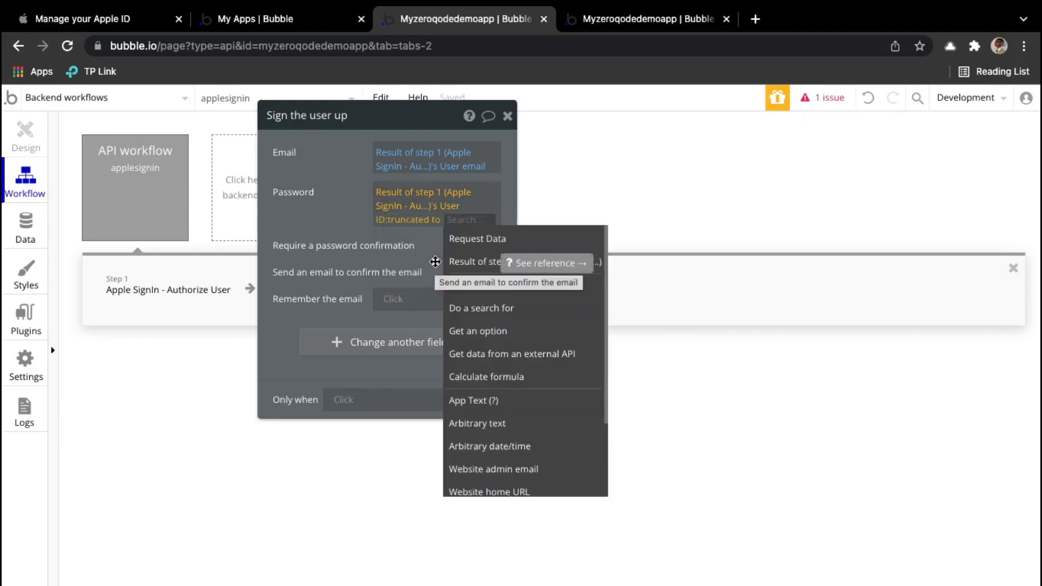
text(8)
click(298, 211)
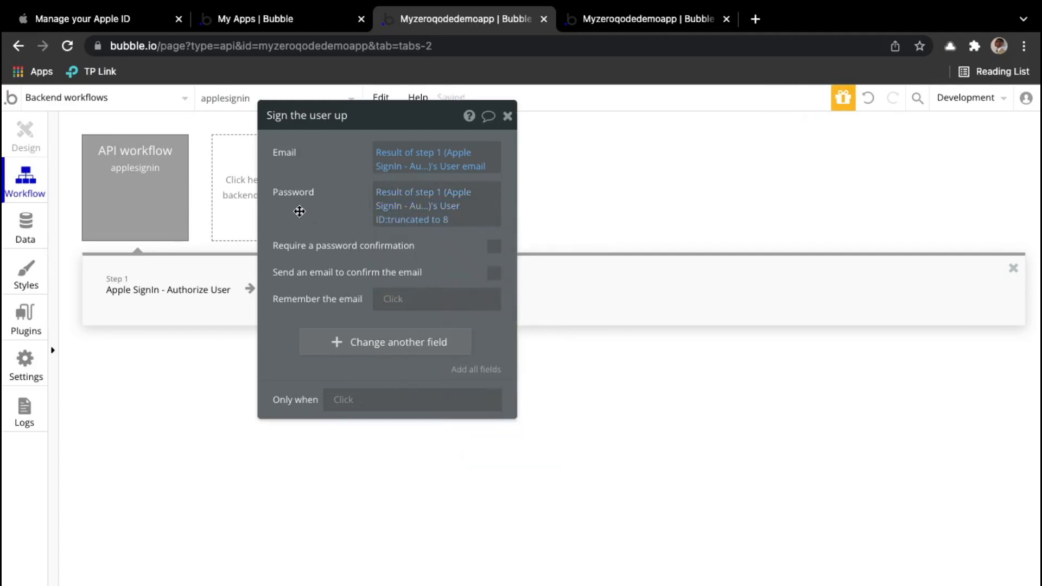
Step: Start the sign-up's Only when condition with a Search for Users where email = step 1's User email
click(341, 404)
text(se)
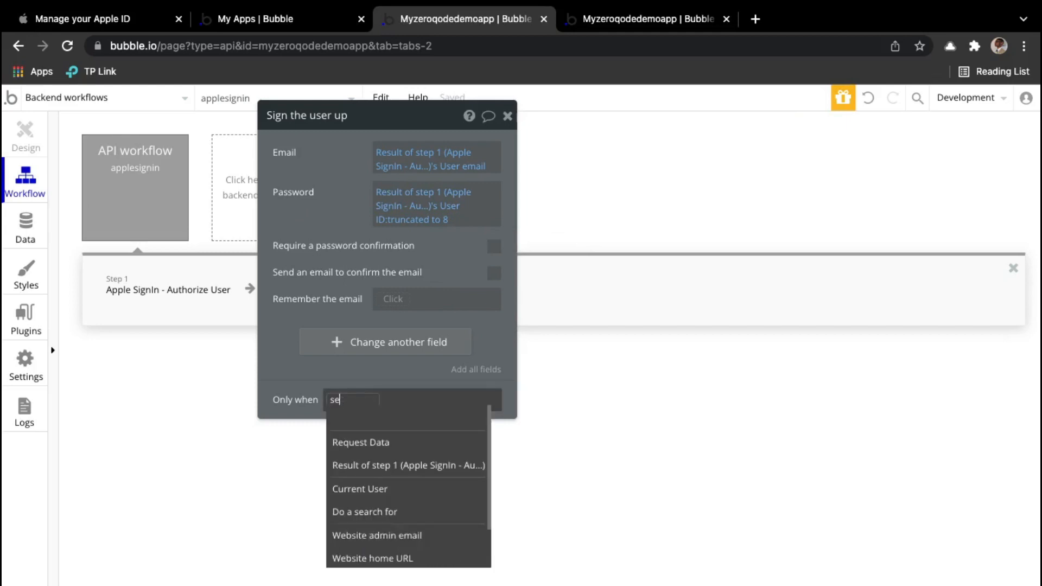
click(366, 465)
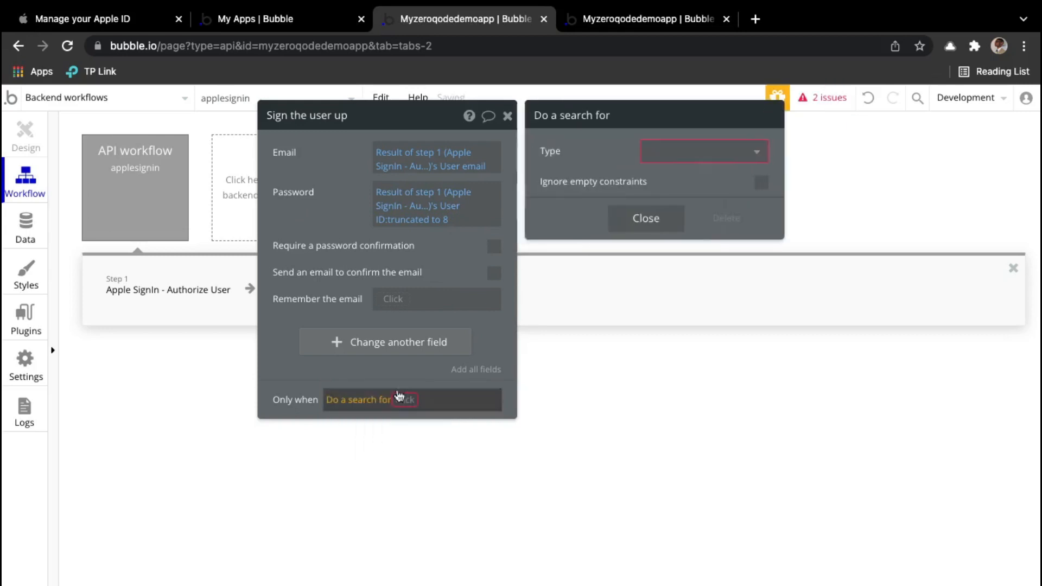
click(722, 153)
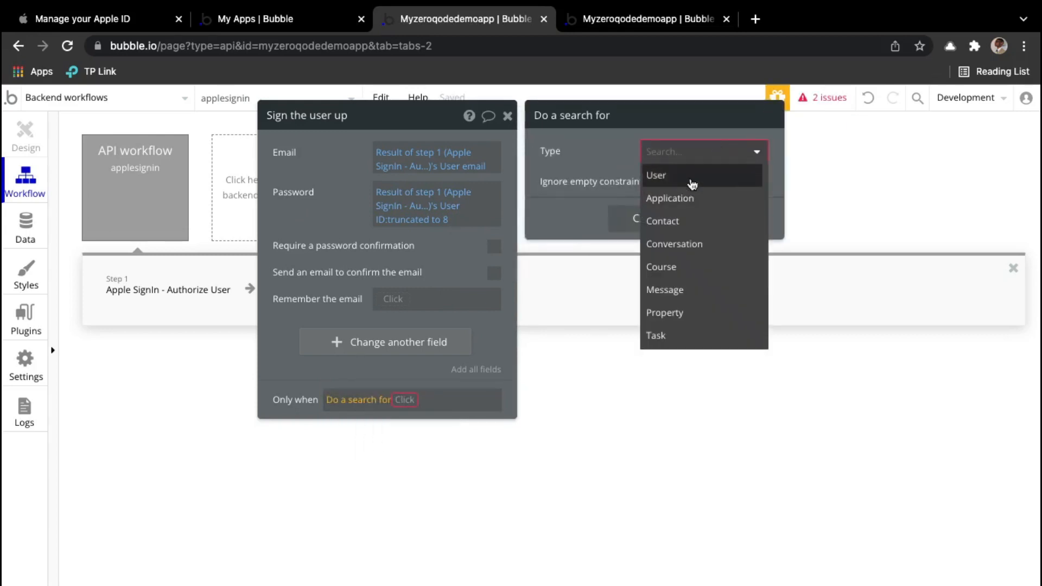
click(704, 175)
click(621, 197)
click(556, 187)
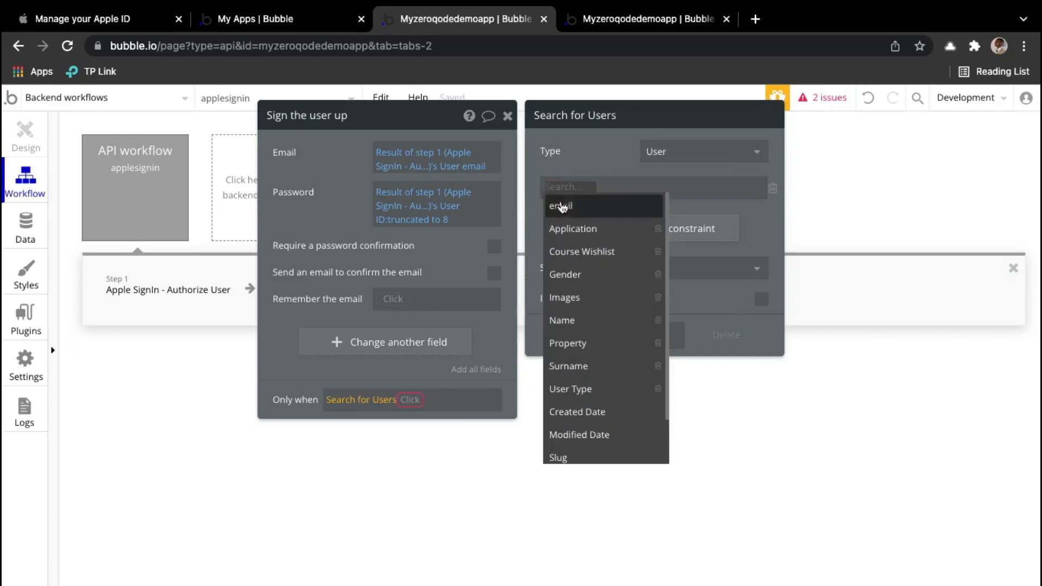
click(562, 208)
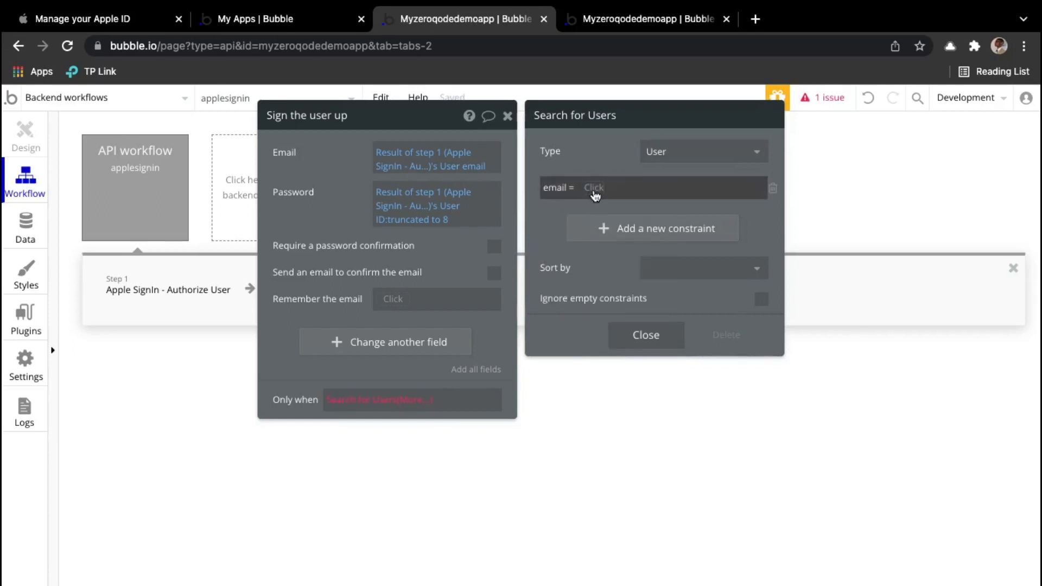
click(595, 190)
click(607, 255)
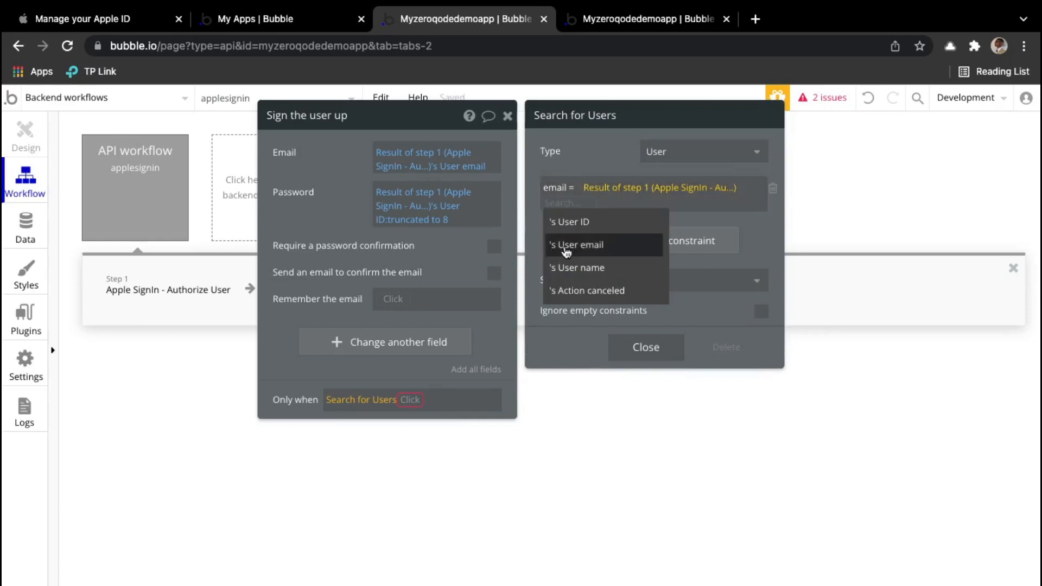
click(551, 247)
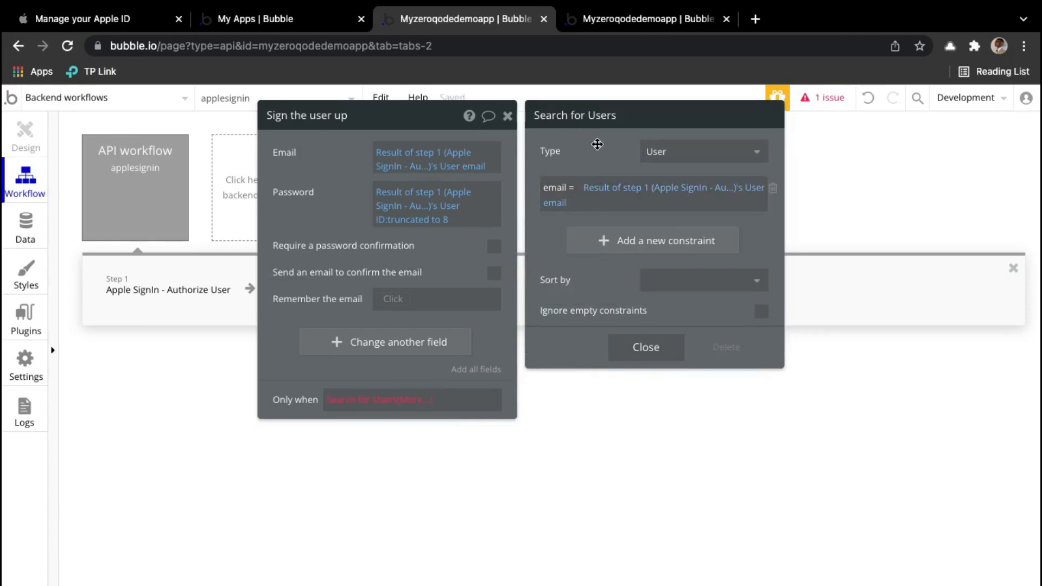
Step: Append :first item is empty to complete the sign-up condition
click(413, 402)
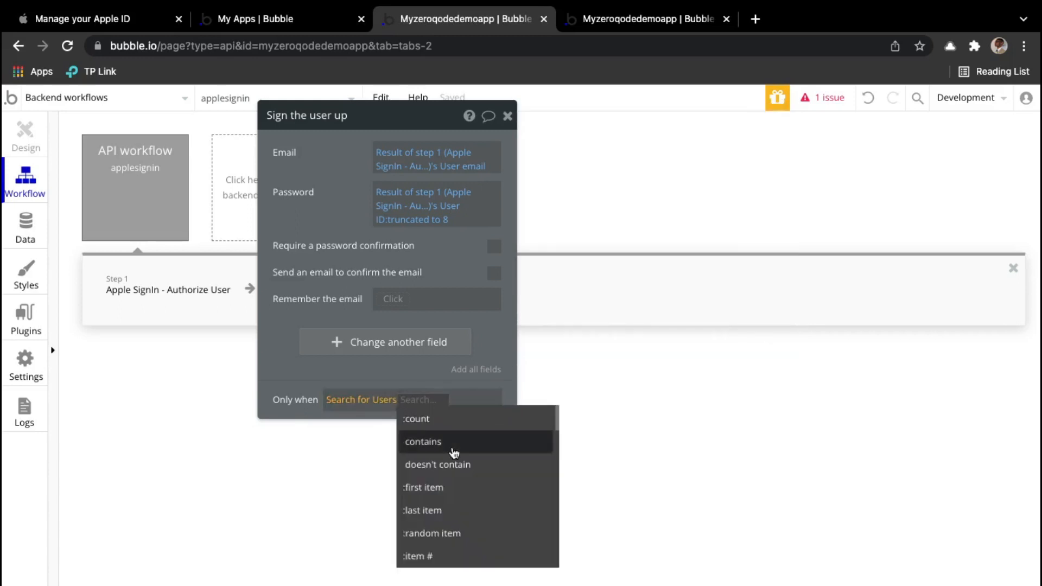
text(fi)
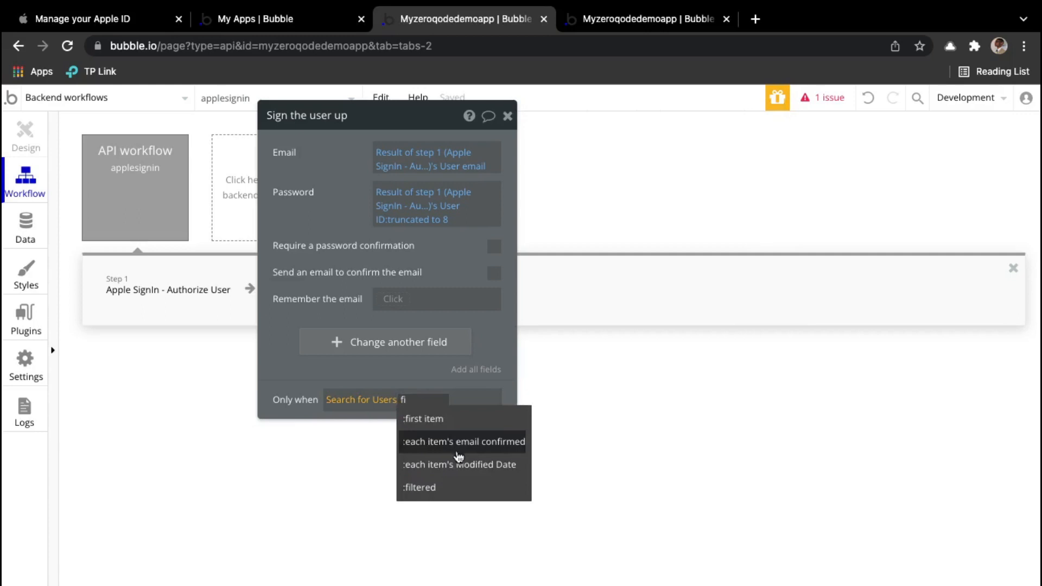
click(462, 421)
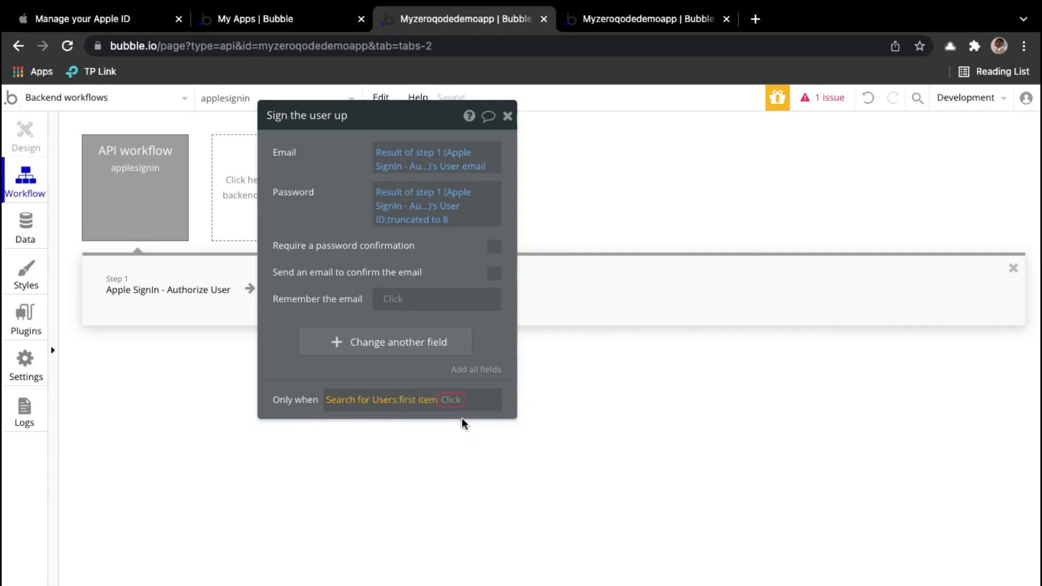
text(is)
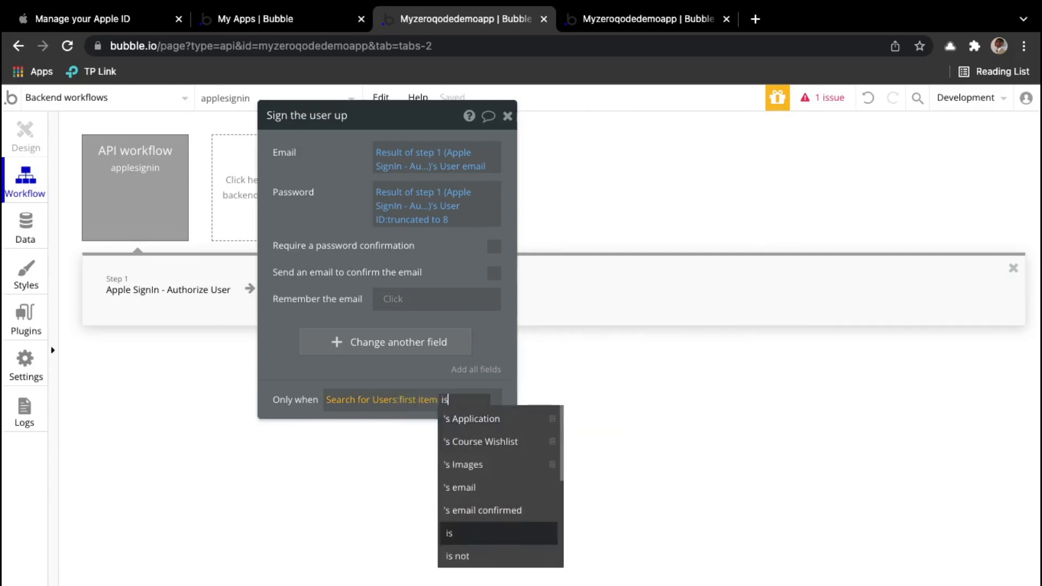
click(464, 487)
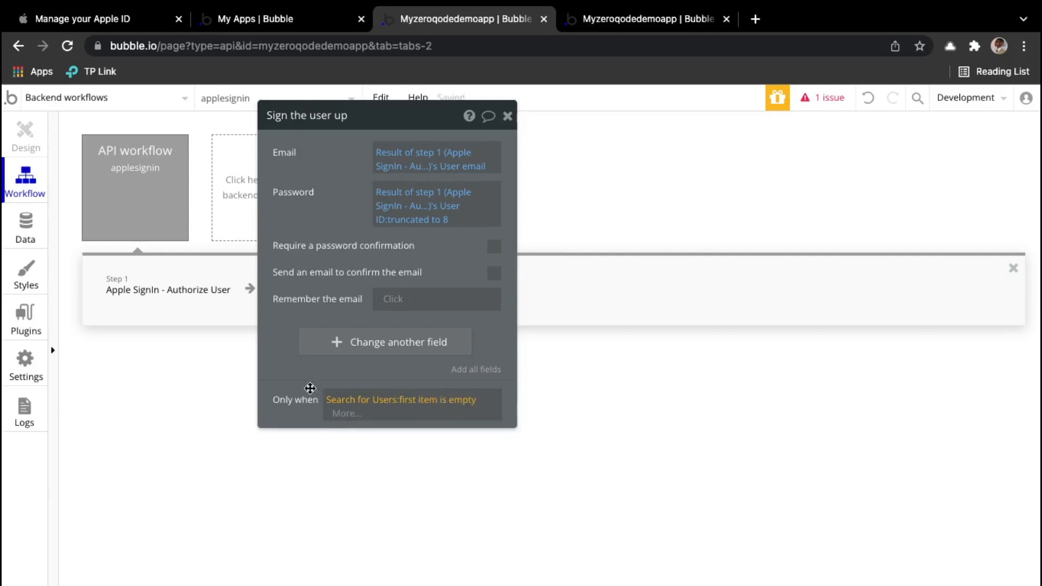
click(298, 382)
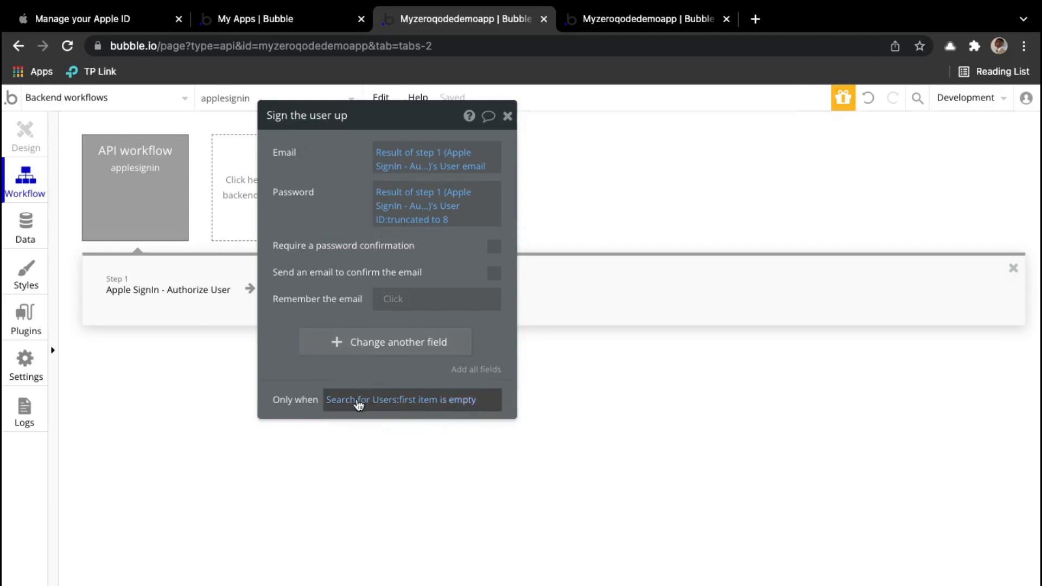
Step: Add a Log the user in step with Email from step 1's User email
click(508, 116)
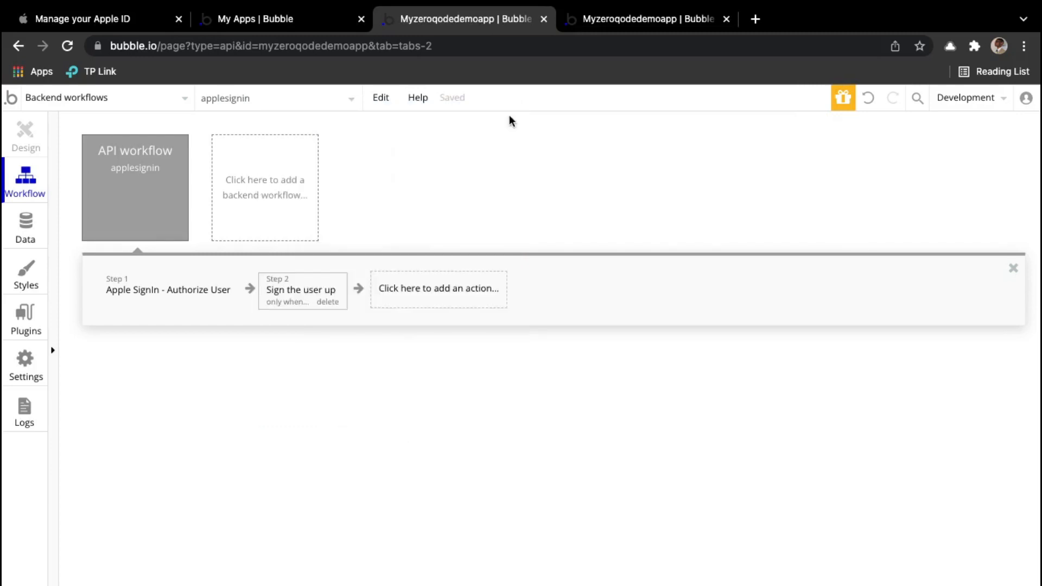
click(455, 289)
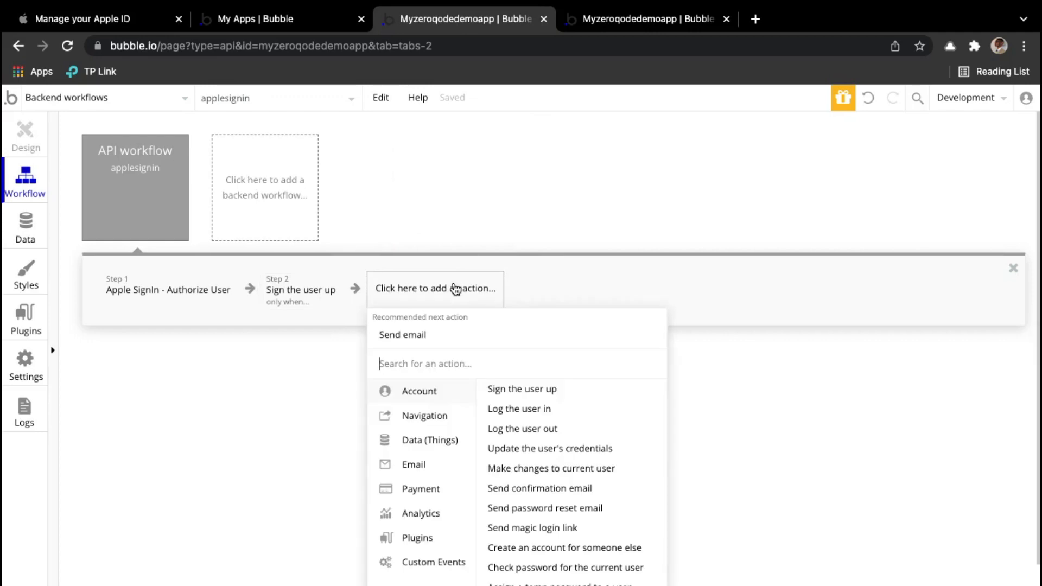
text(login)
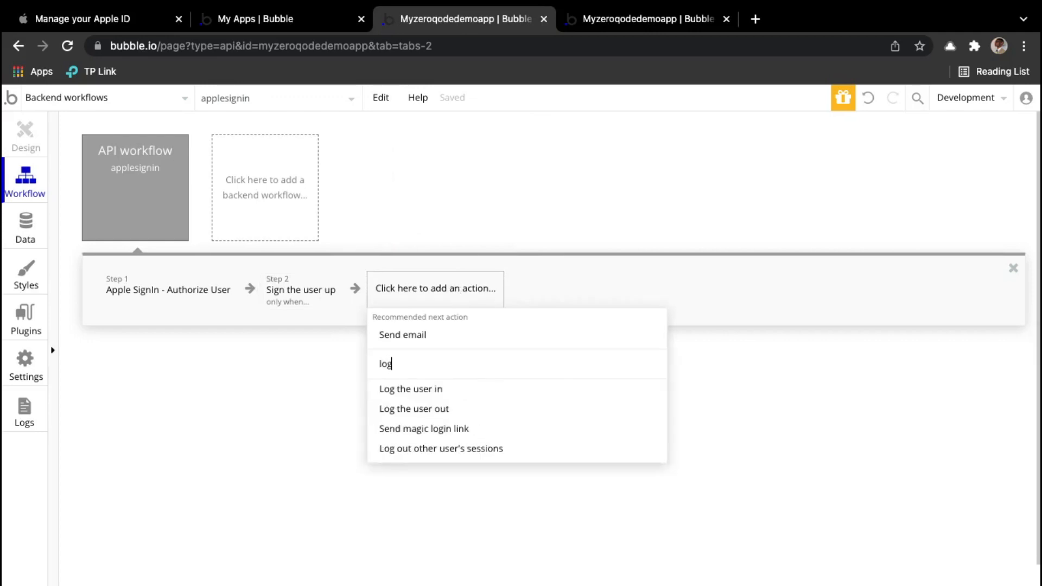
key(BackSpace)
key(BackSpace)
key(BackSpace)
key(BackSpace)
key(BackSpace)
text(log)
click(410, 389)
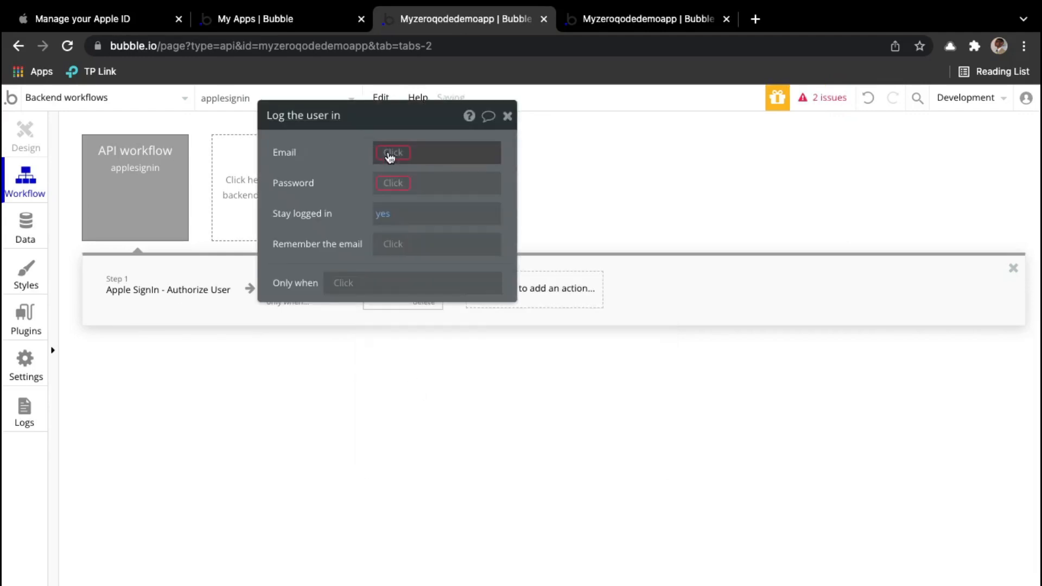
click(393, 155)
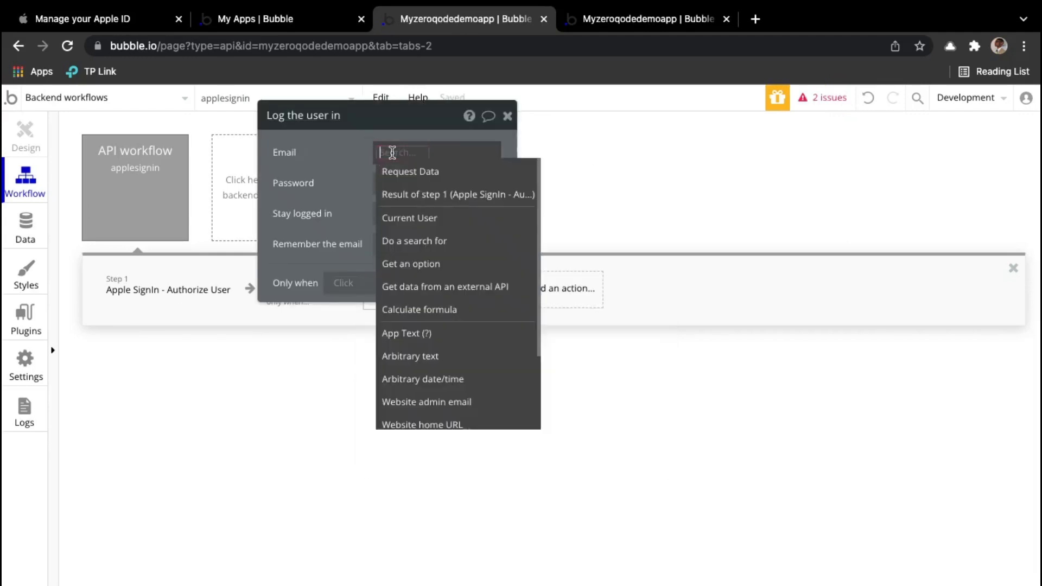
click(435, 196)
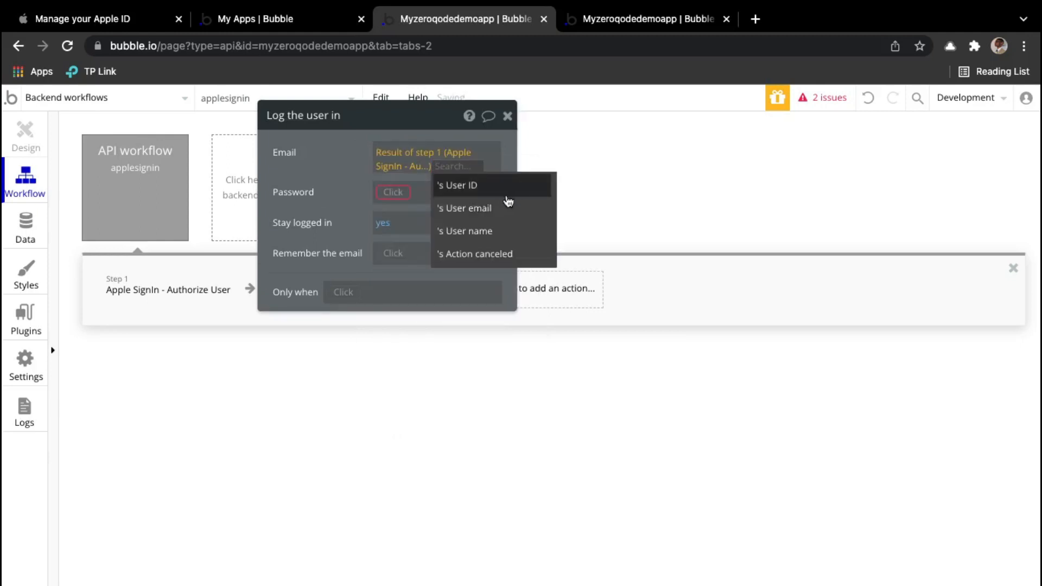
click(437, 208)
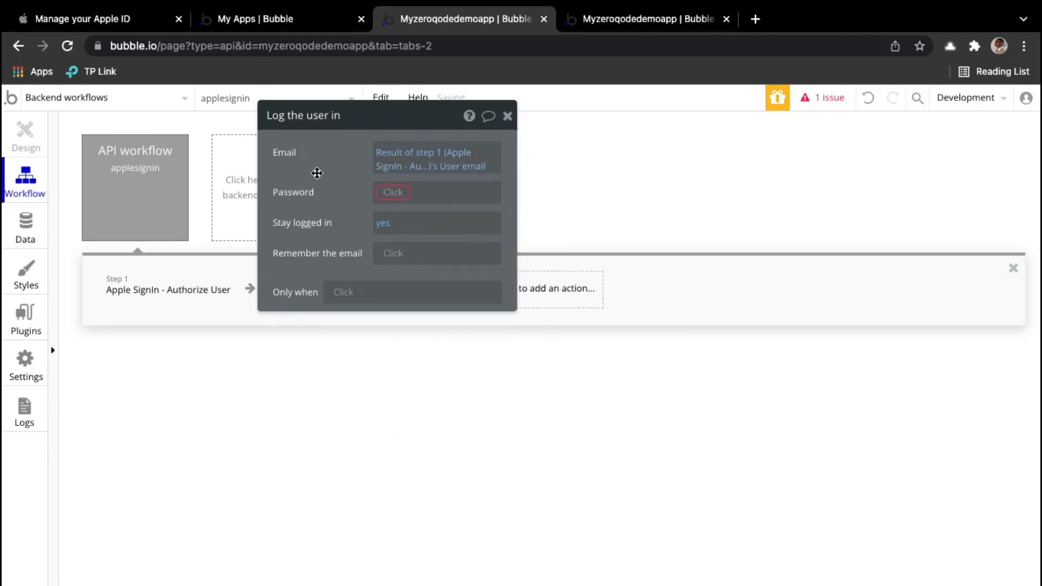
Step: Set the login Password to step 1's User ID truncated to 8
drag(317, 172, 495, 229)
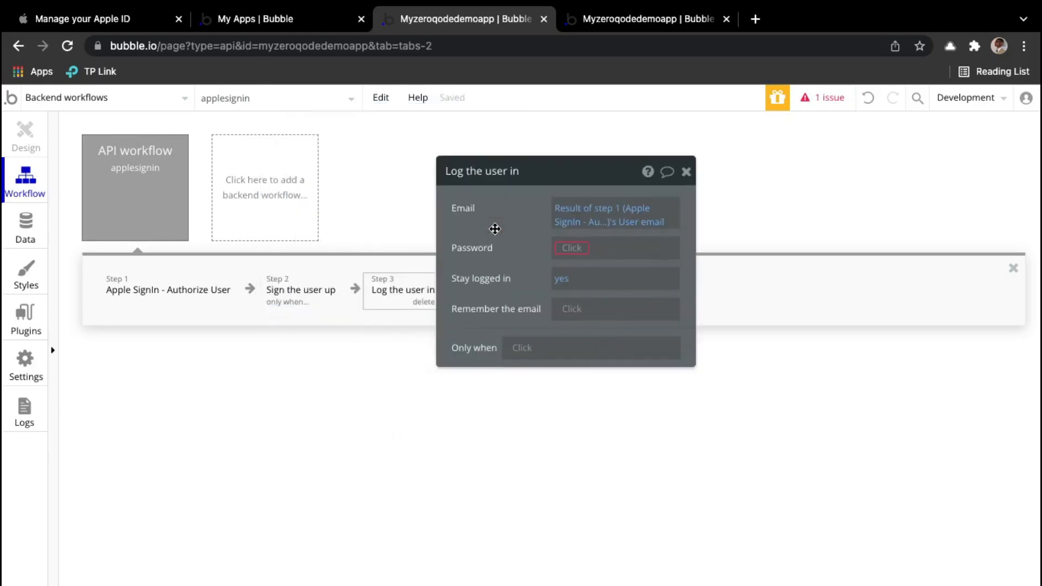
click(573, 248)
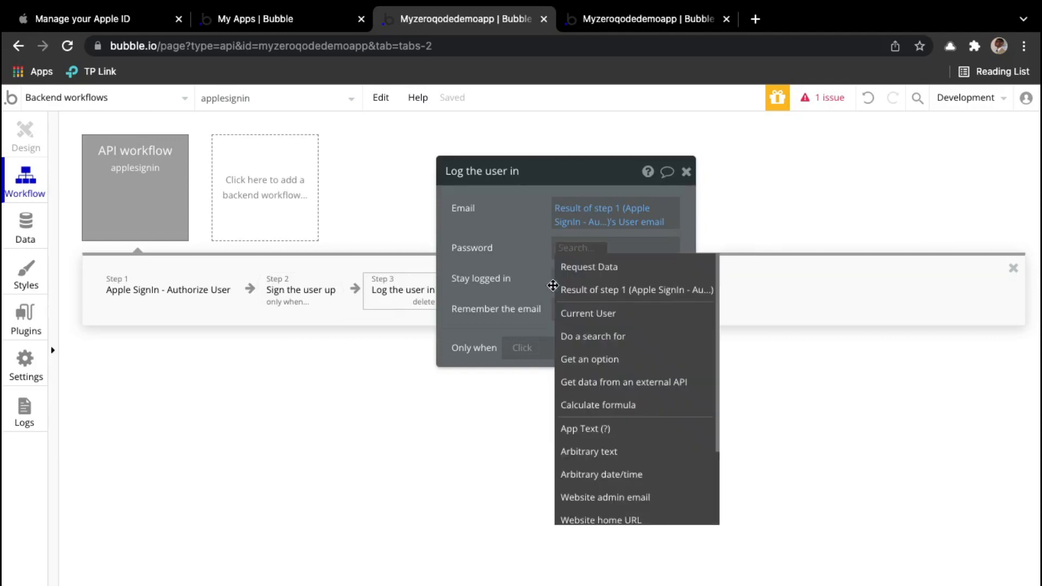
click(618, 291)
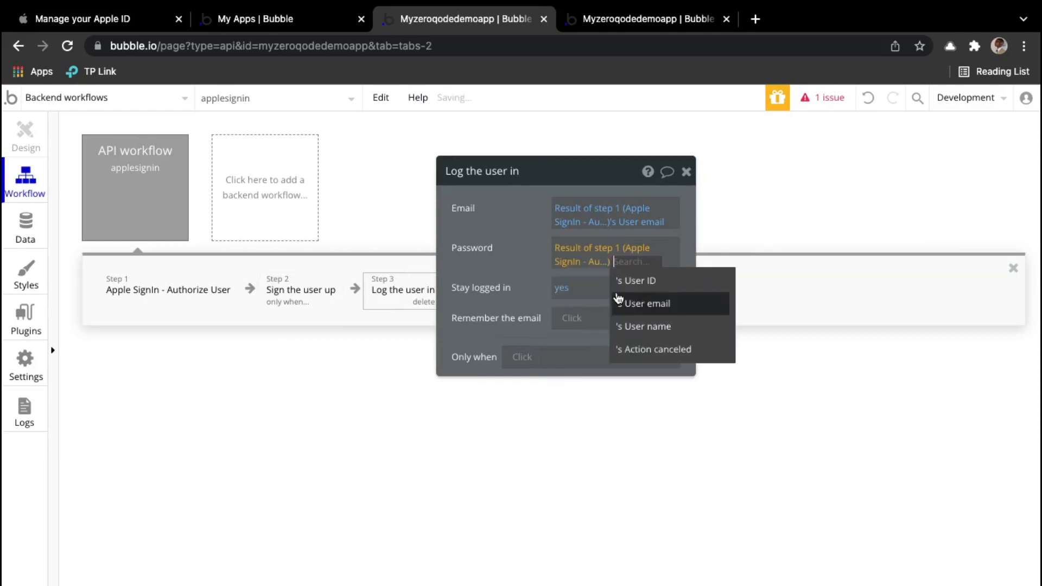
click(655, 282)
click(573, 276)
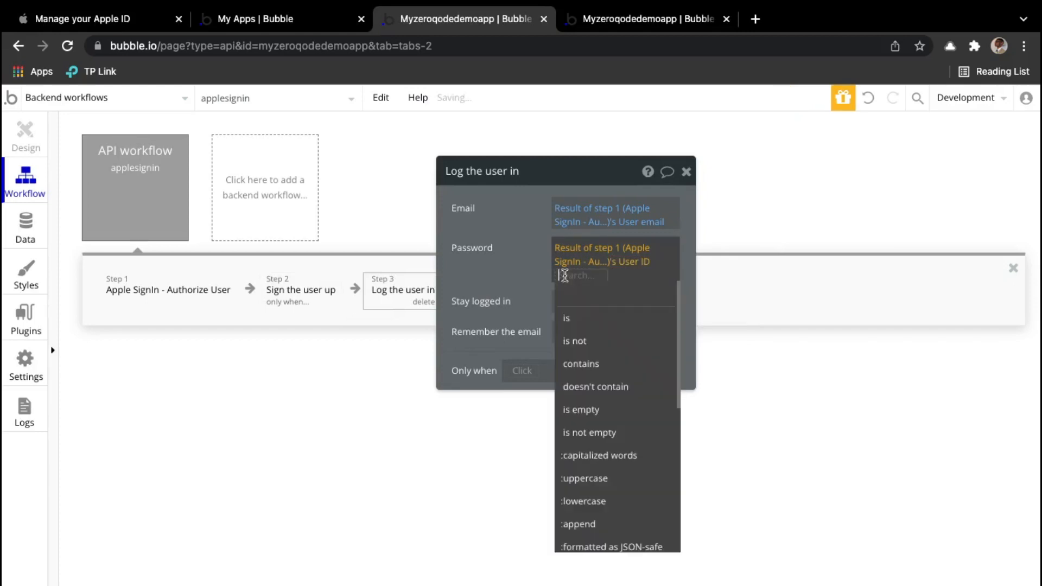
text(tru)
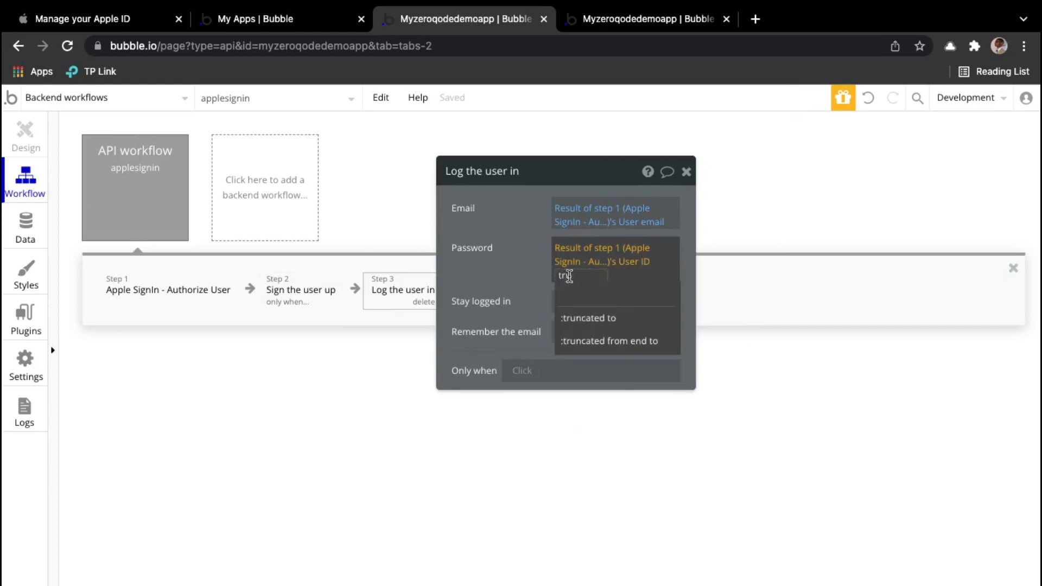
click(614, 326)
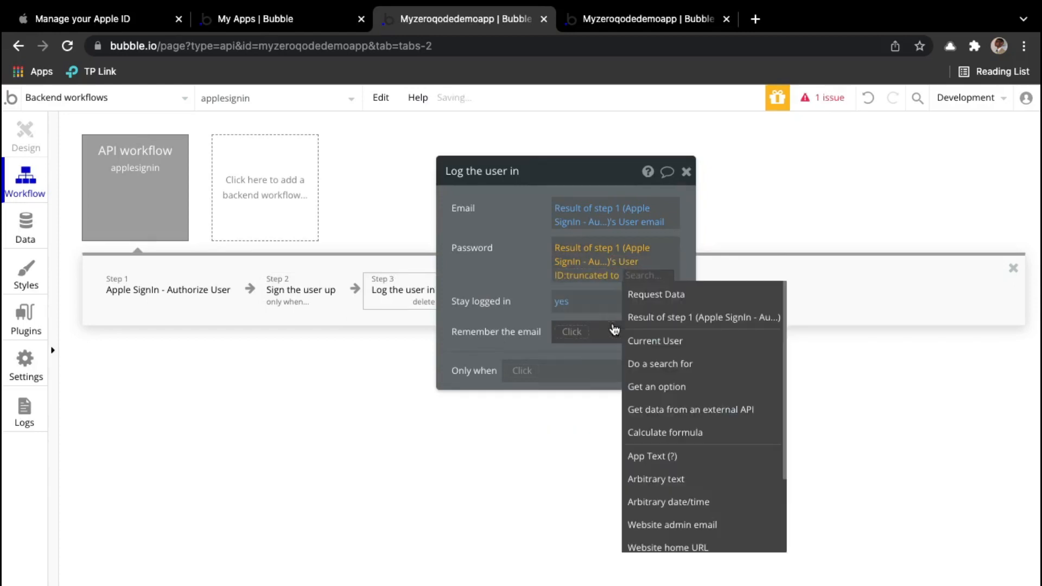
text(8)
click(530, 258)
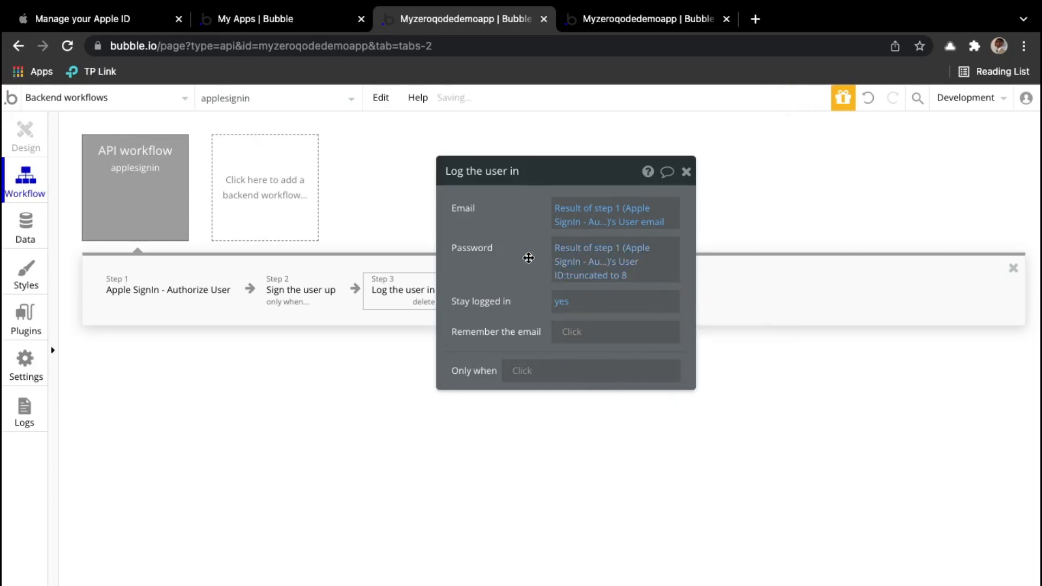
Step: Begin the login's Only when condition with a Search for Users where email = step 1's User email
click(524, 372)
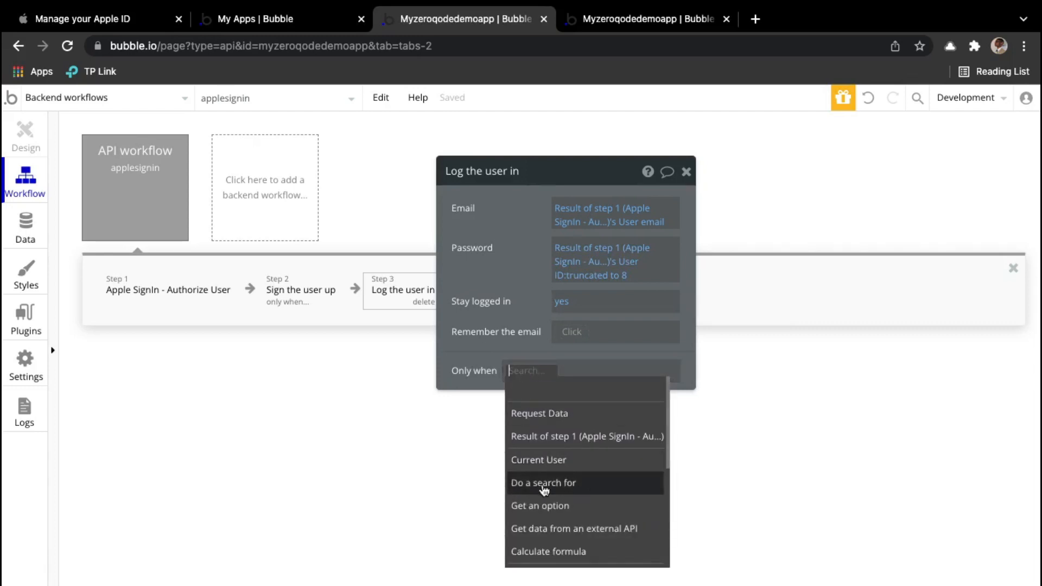
click(598, 492)
click(322, 216)
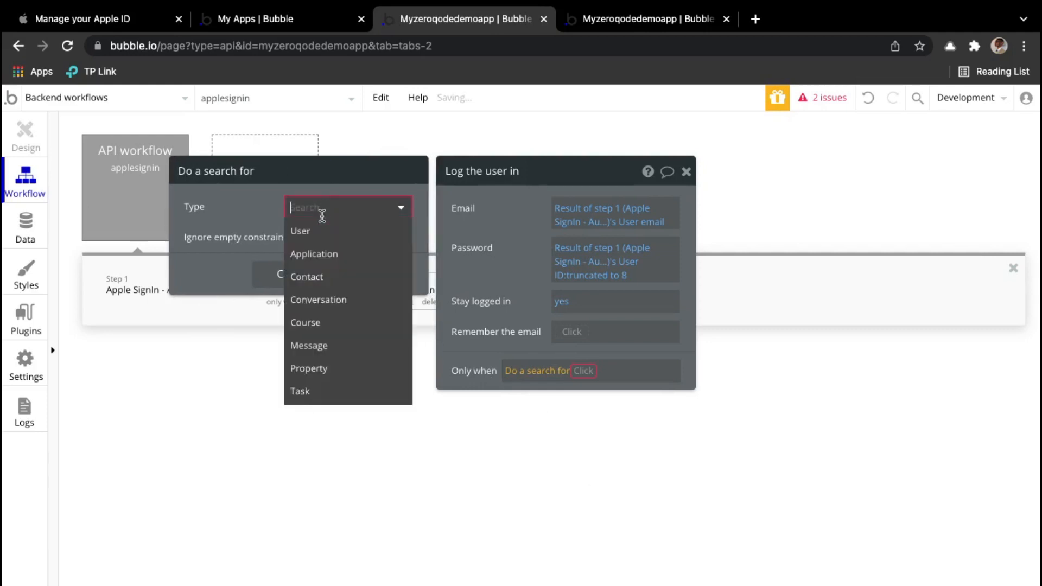
click(323, 231)
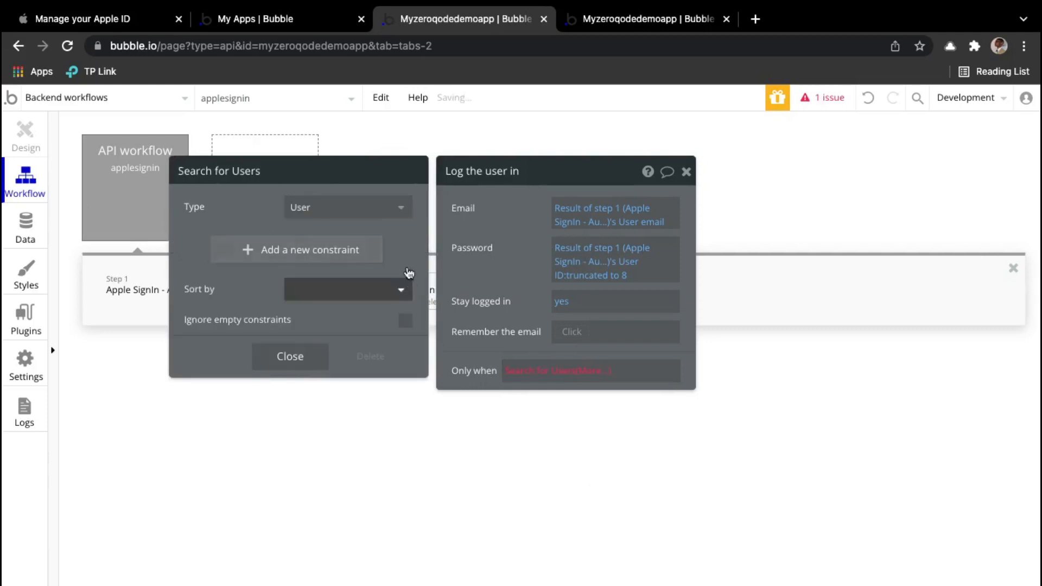
click(249, 249)
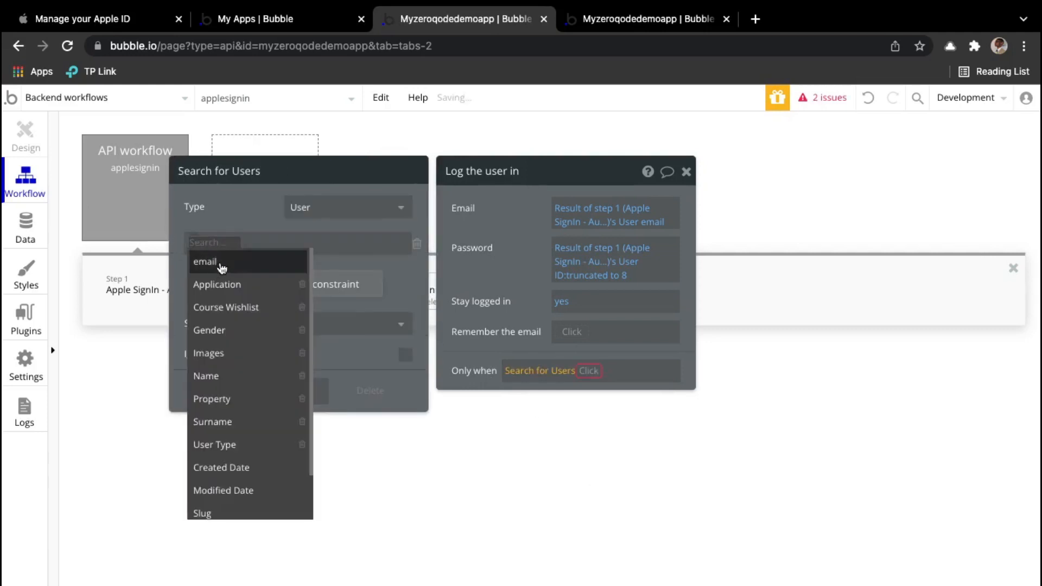
click(222, 266)
click(232, 243)
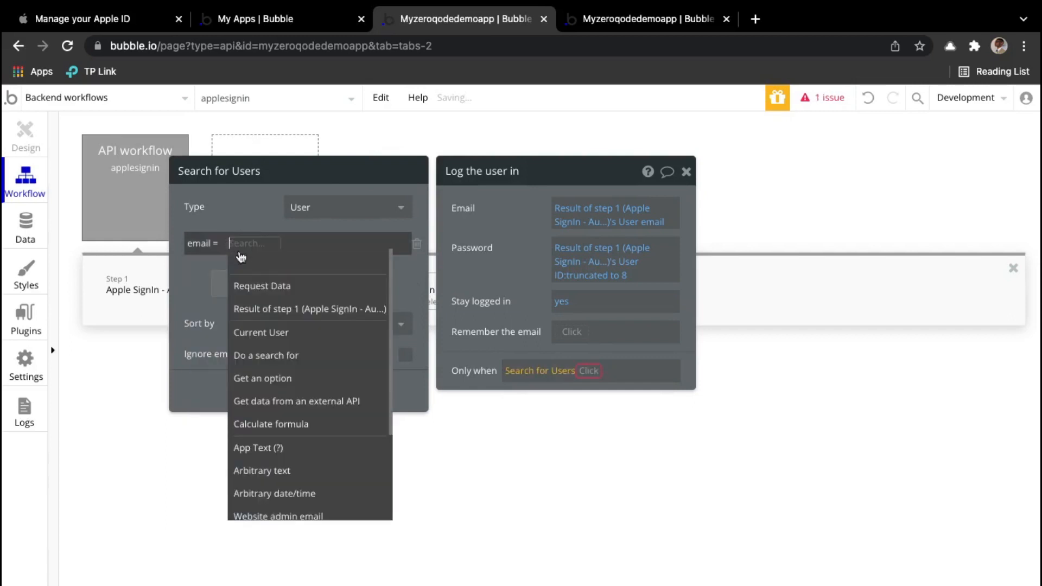
click(265, 307)
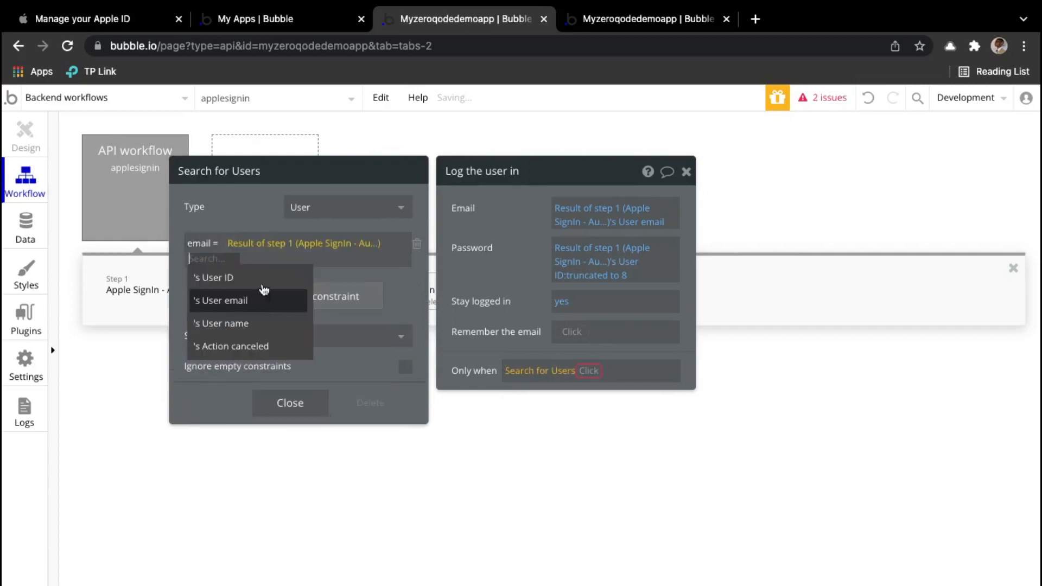
click(229, 195)
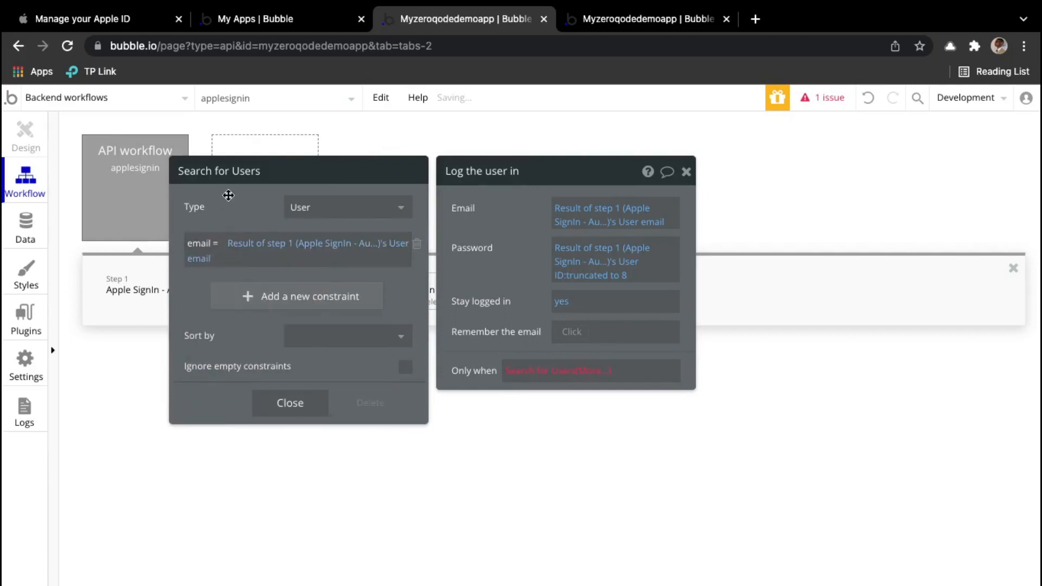
Step: Finish the condition as :first item is not empty and close the login step settings
click(594, 373)
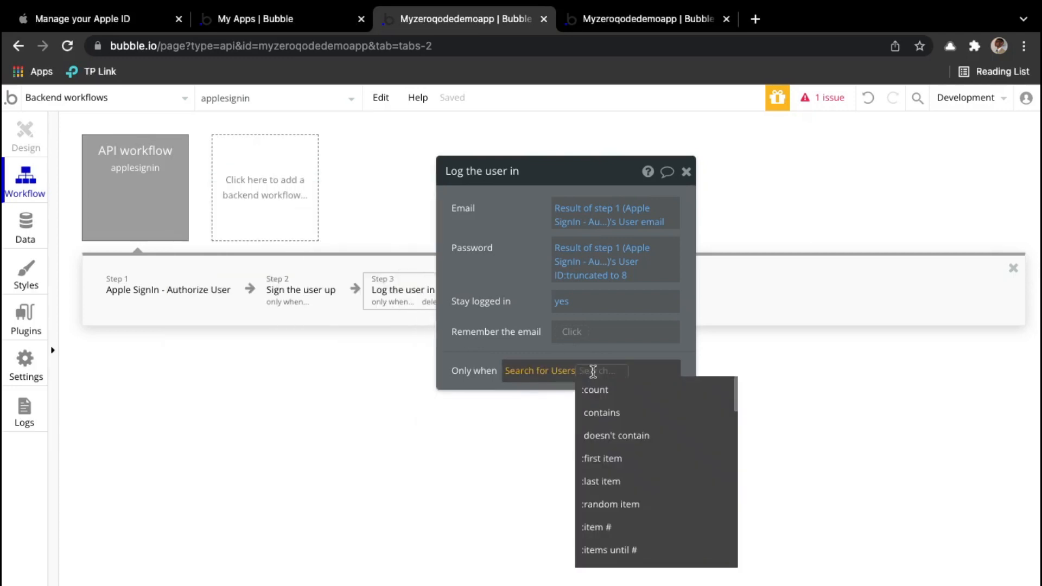
click(620, 471)
text(is no)
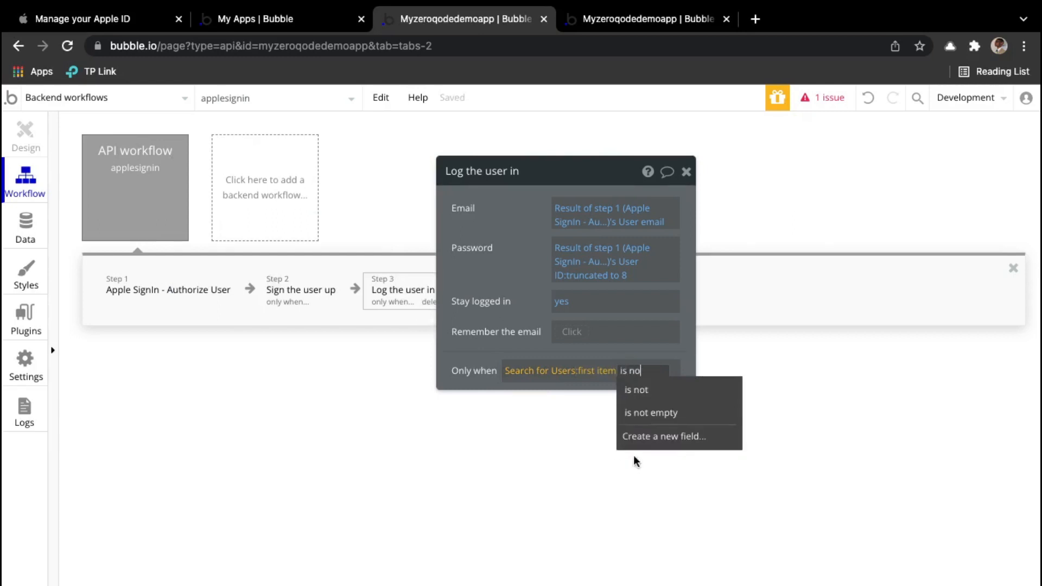
click(725, 417)
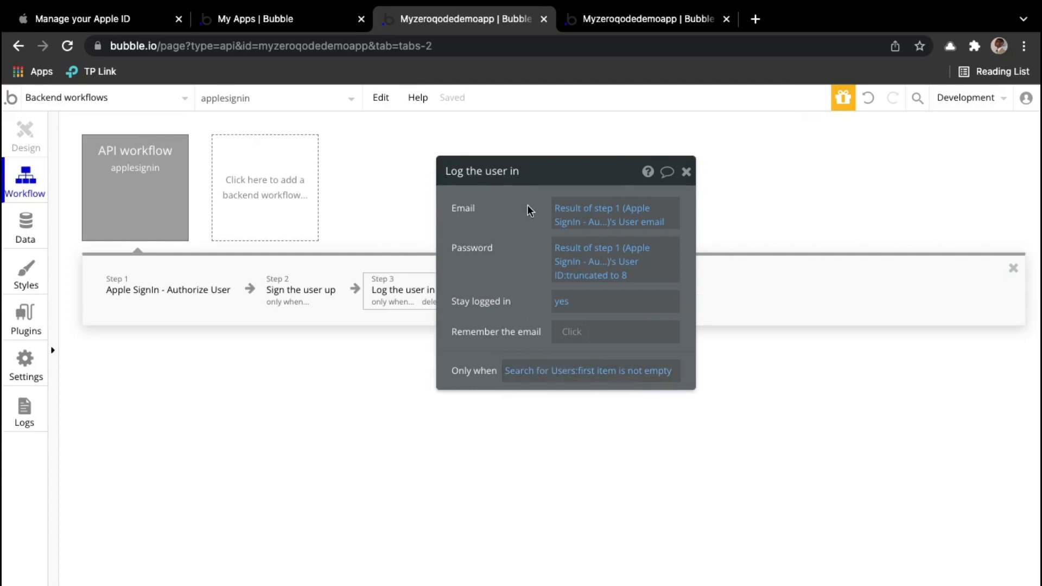
click(686, 172)
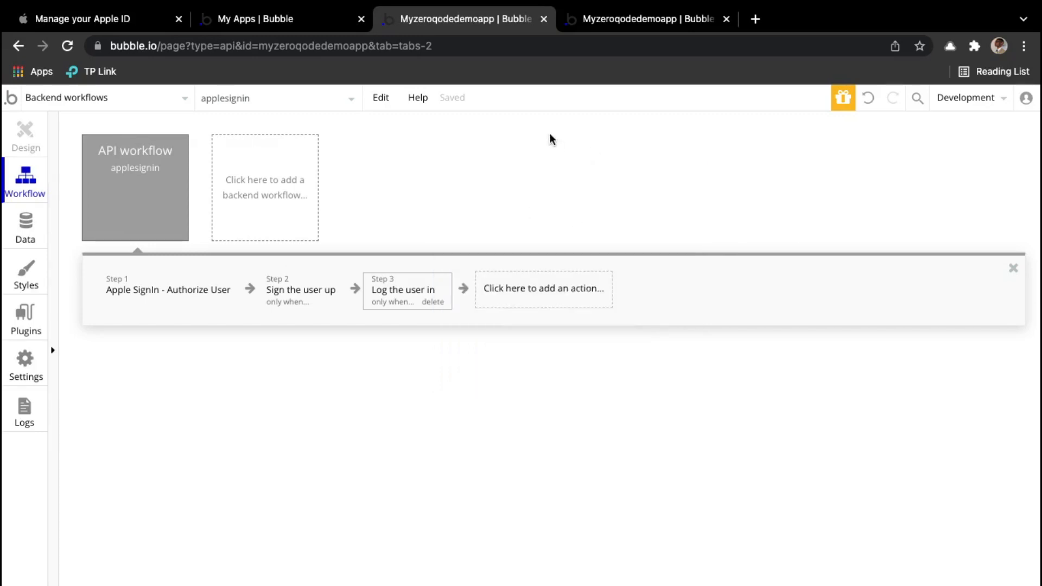
Step: Add a 'Do when condition is true' event on apple_demo set to run Every time
click(630, 21)
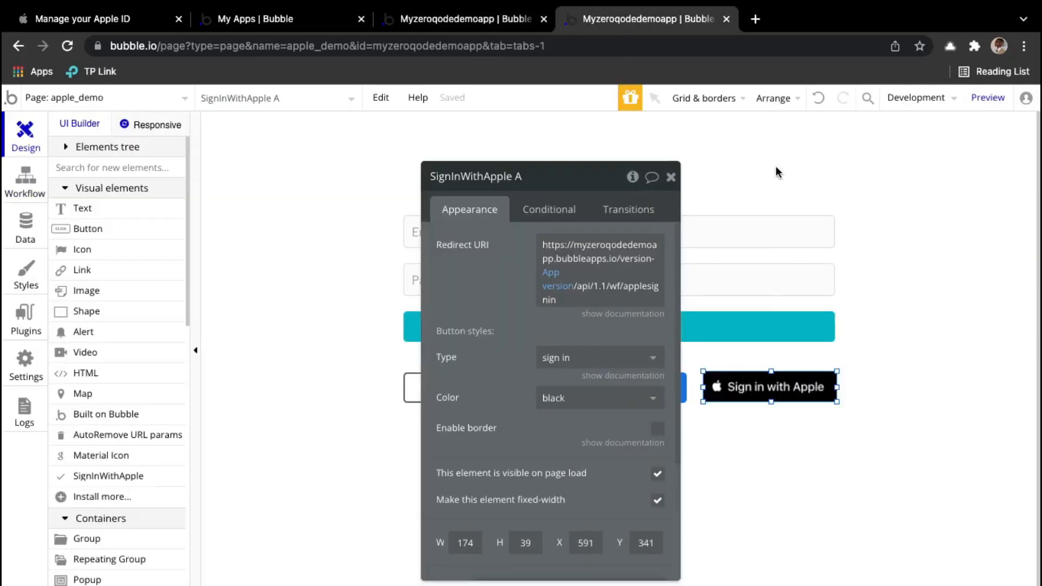
click(671, 177)
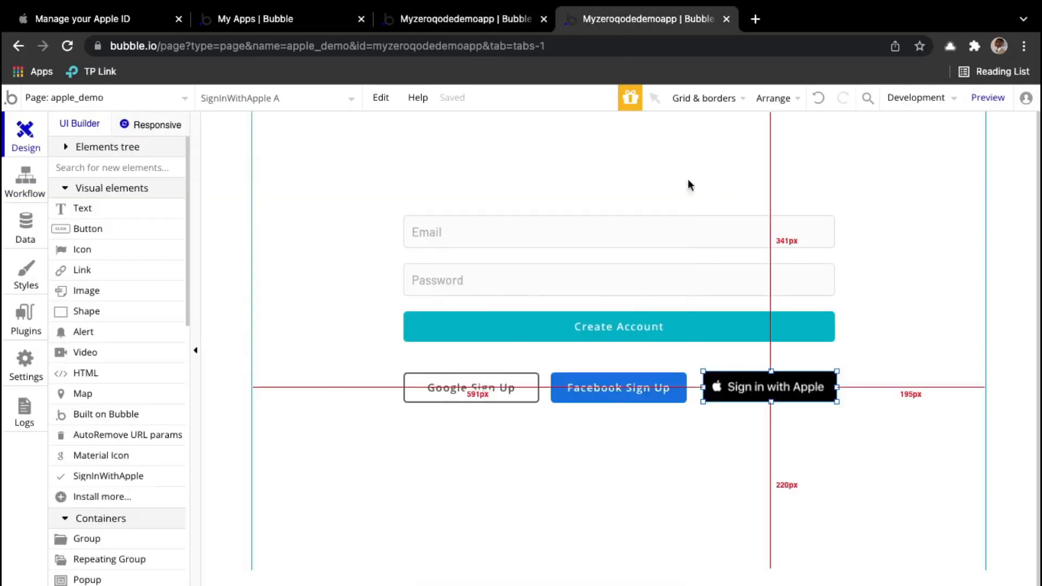
click(23, 184)
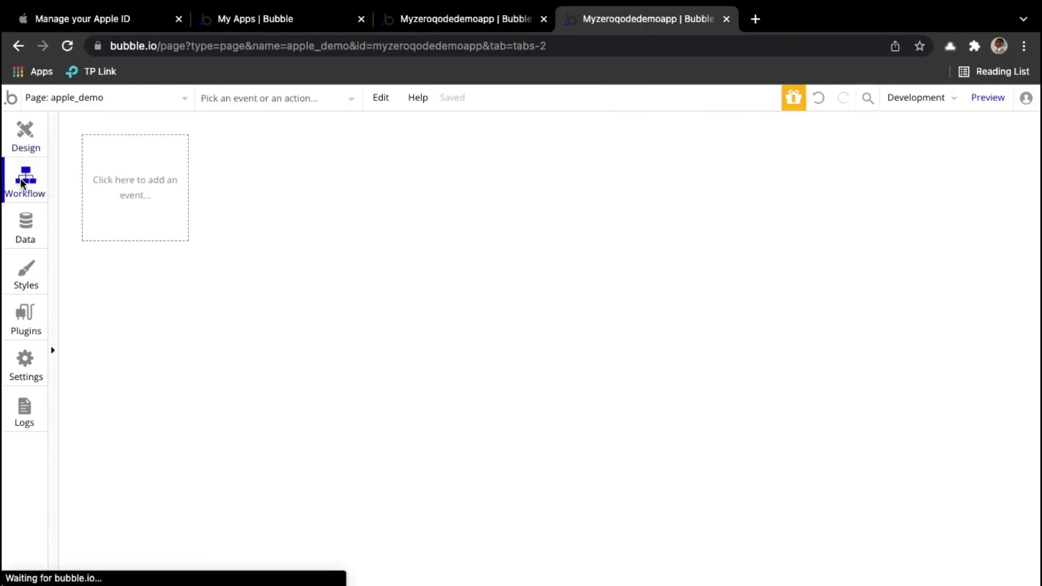
click(140, 189)
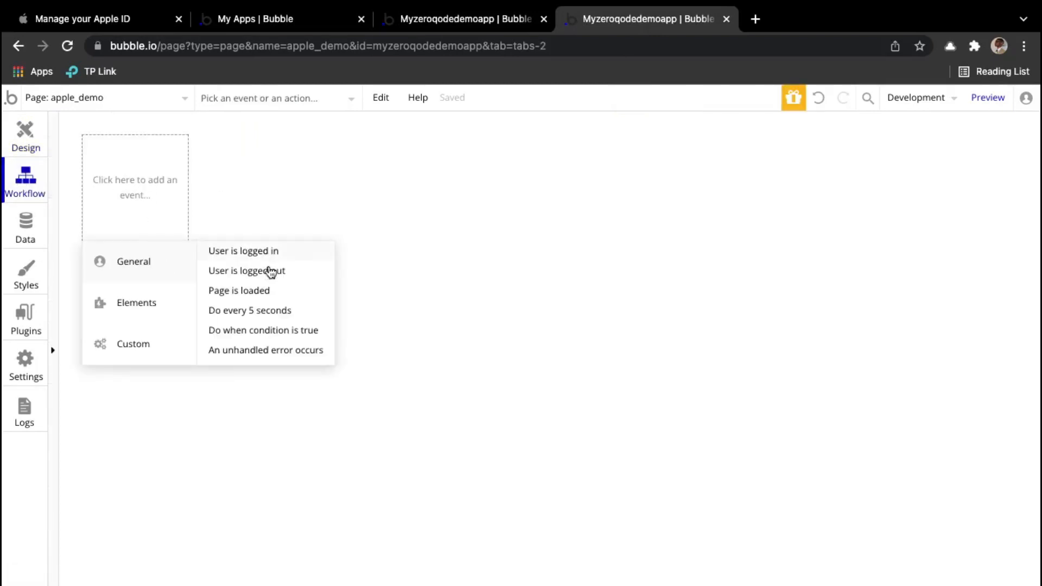
click(266, 330)
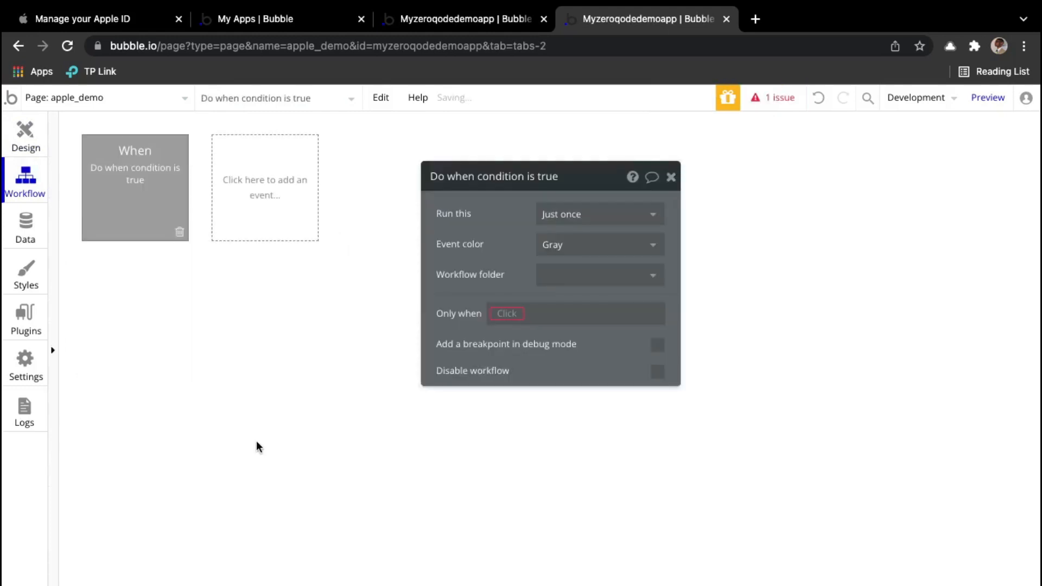
click(595, 223)
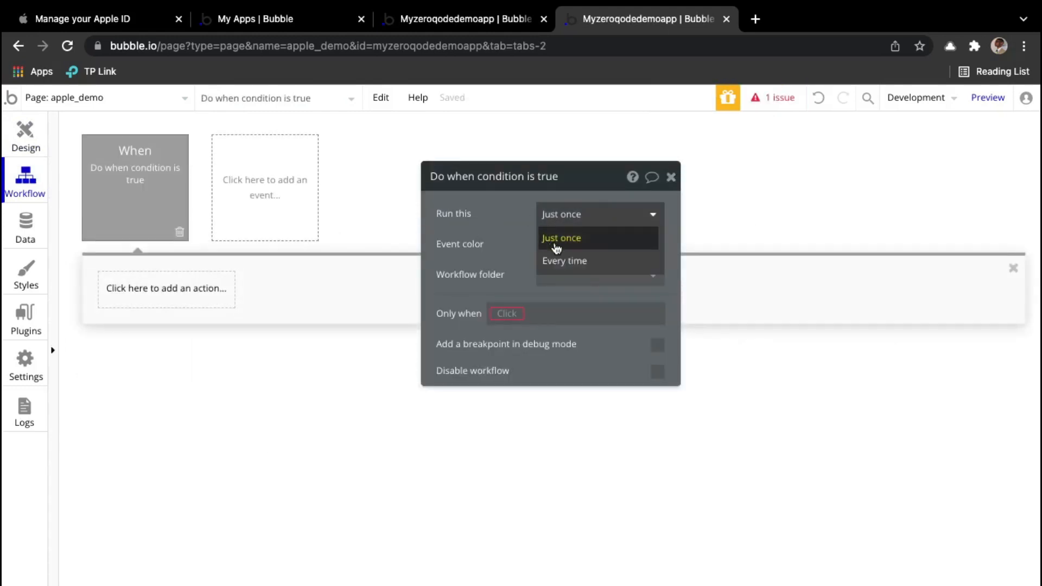
click(561, 260)
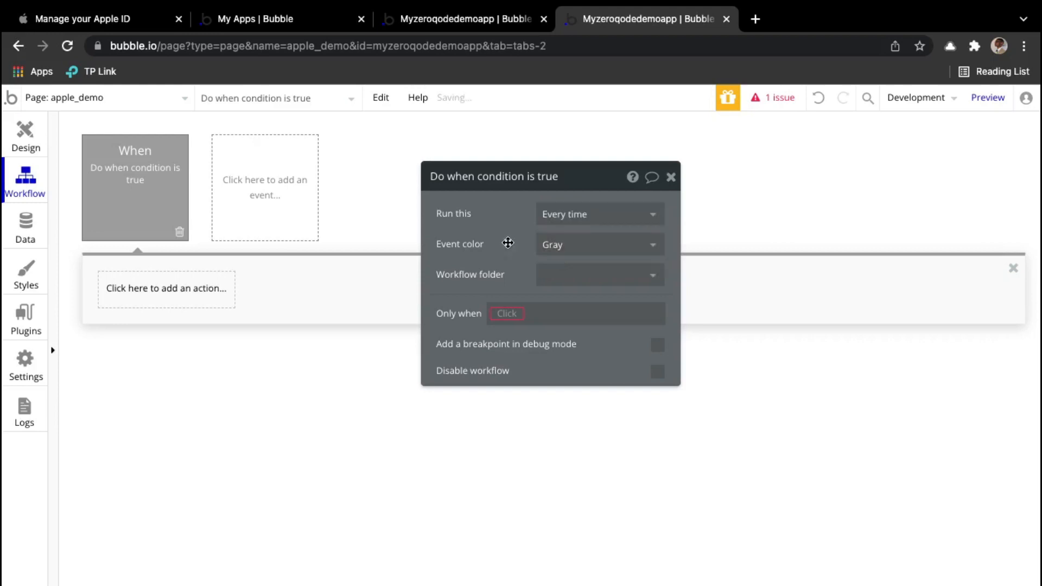
Step: Set the event's condition to Get user_id from page URL is not empty
click(517, 318)
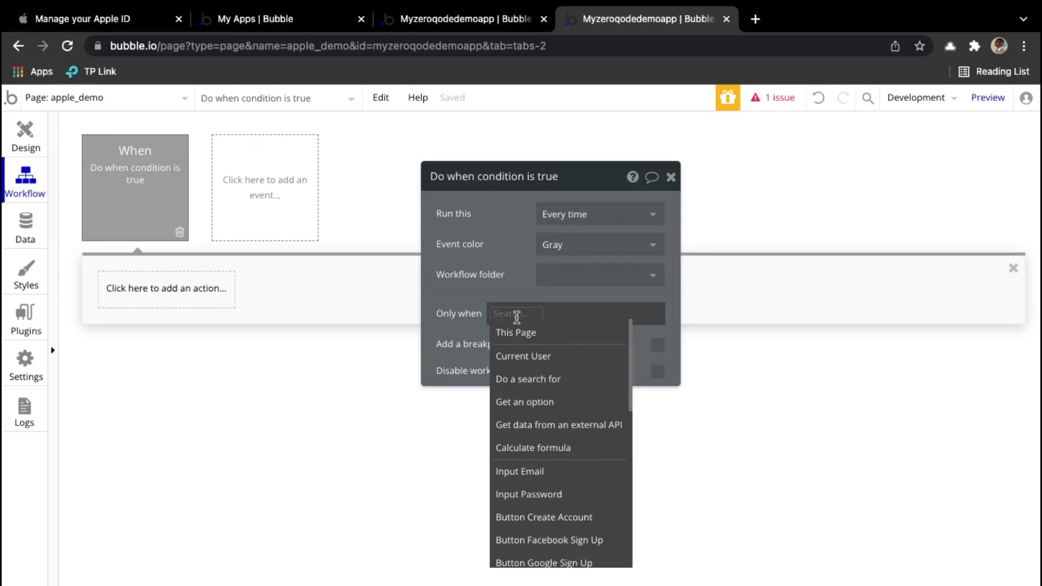
text(get)
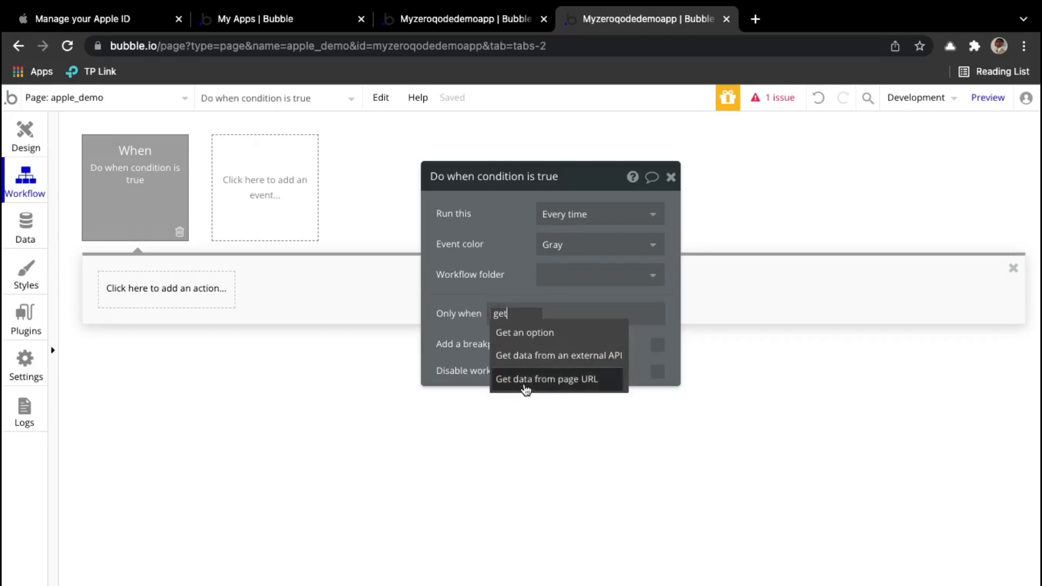
click(577, 383)
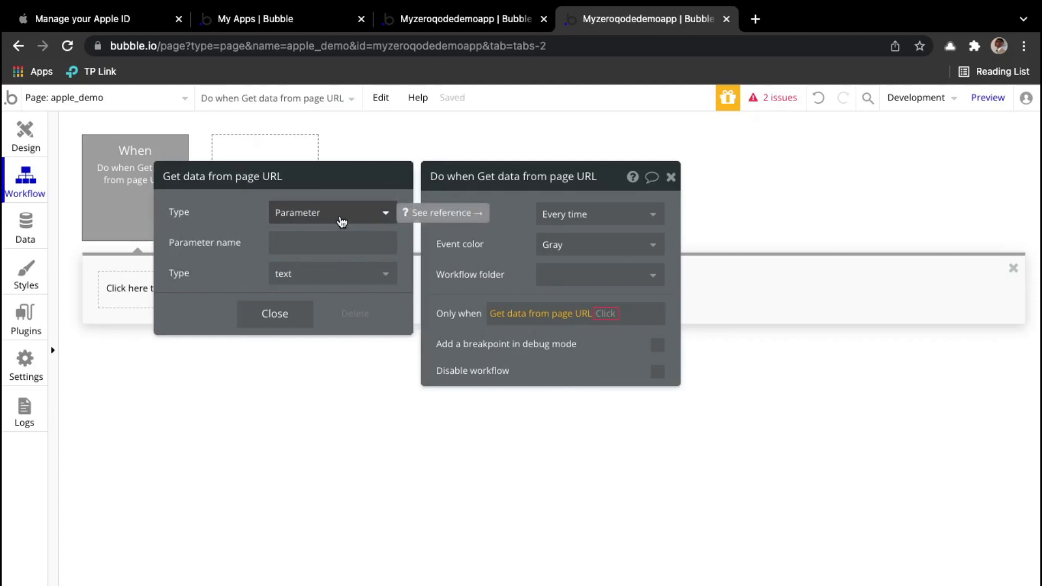
click(341, 222)
click(343, 234)
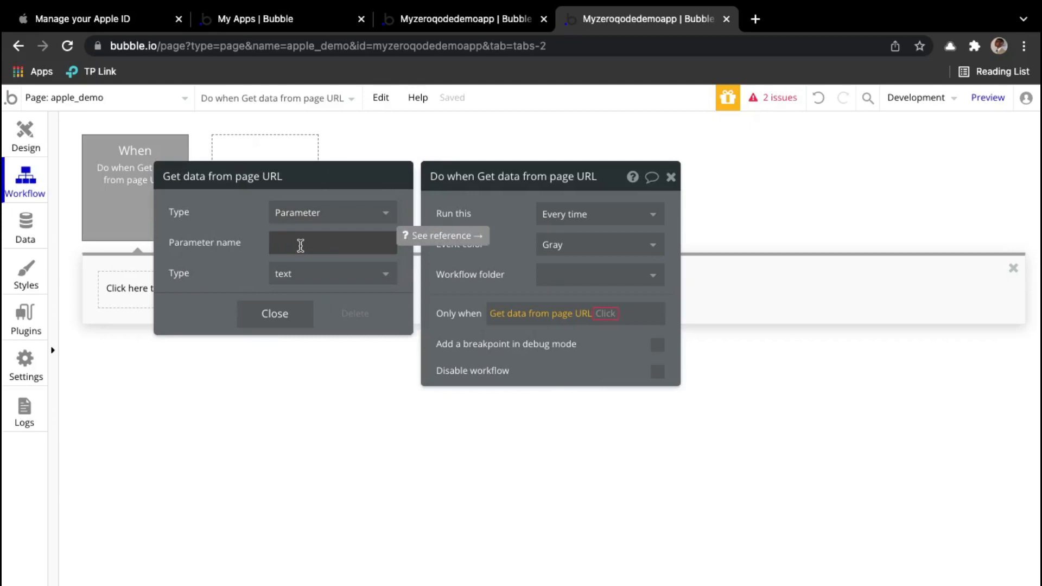
click(300, 245)
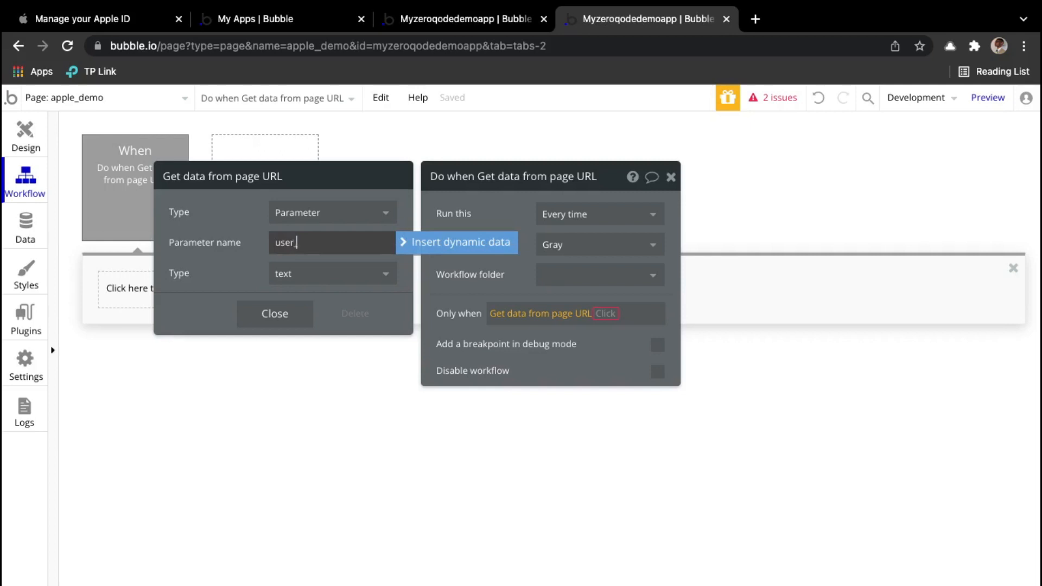
click(241, 240)
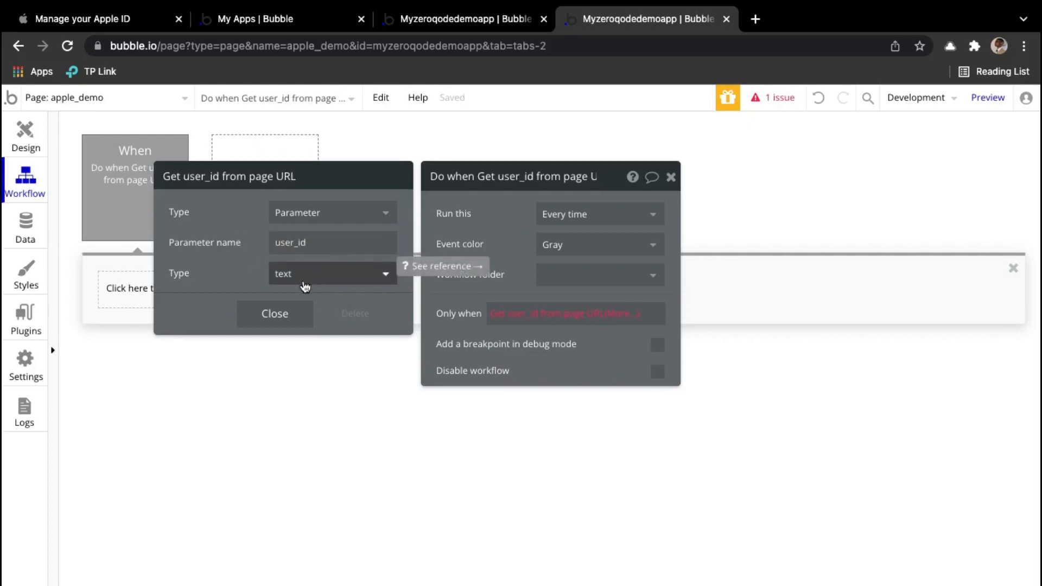
click(484, 254)
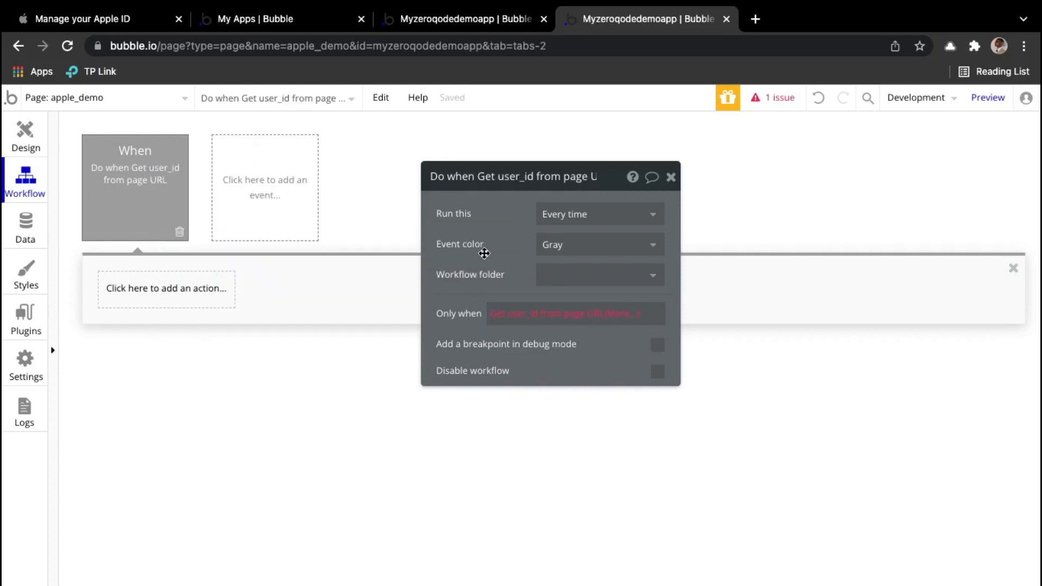
click(619, 321)
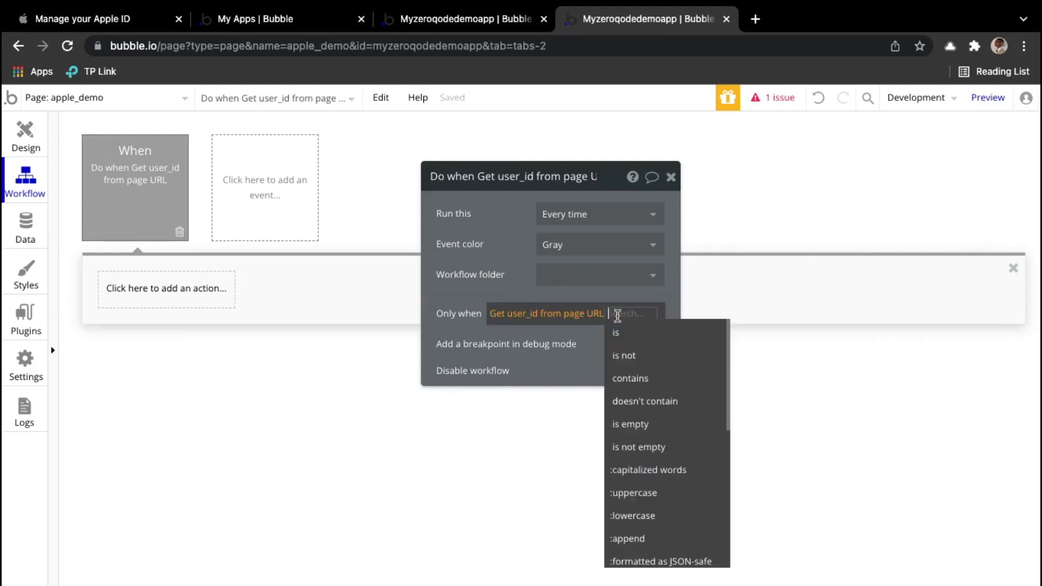
click(630, 447)
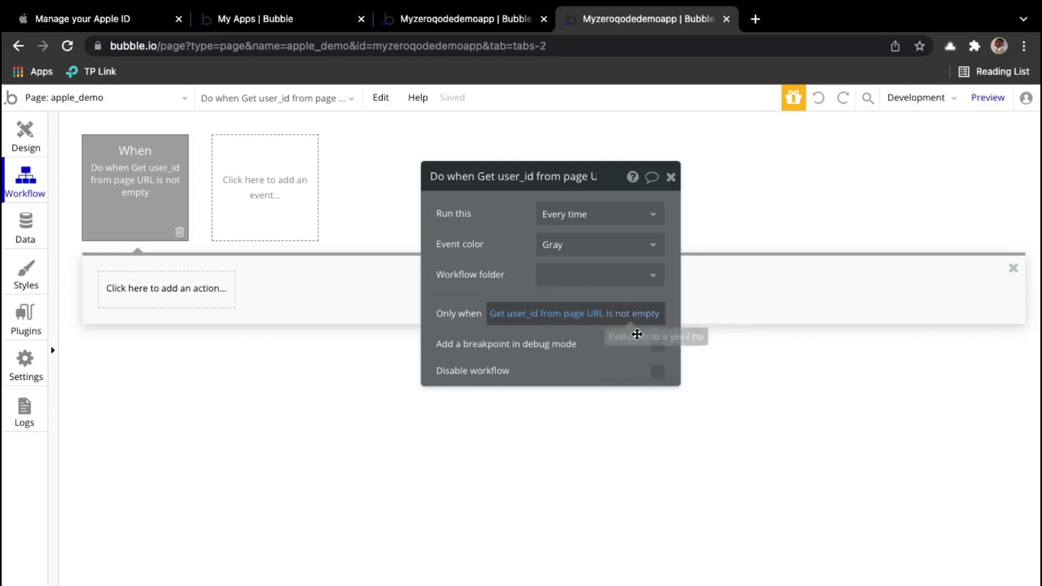
Step: Extend the event condition with 'and Current User is logged out', then return to Design
click(658, 320)
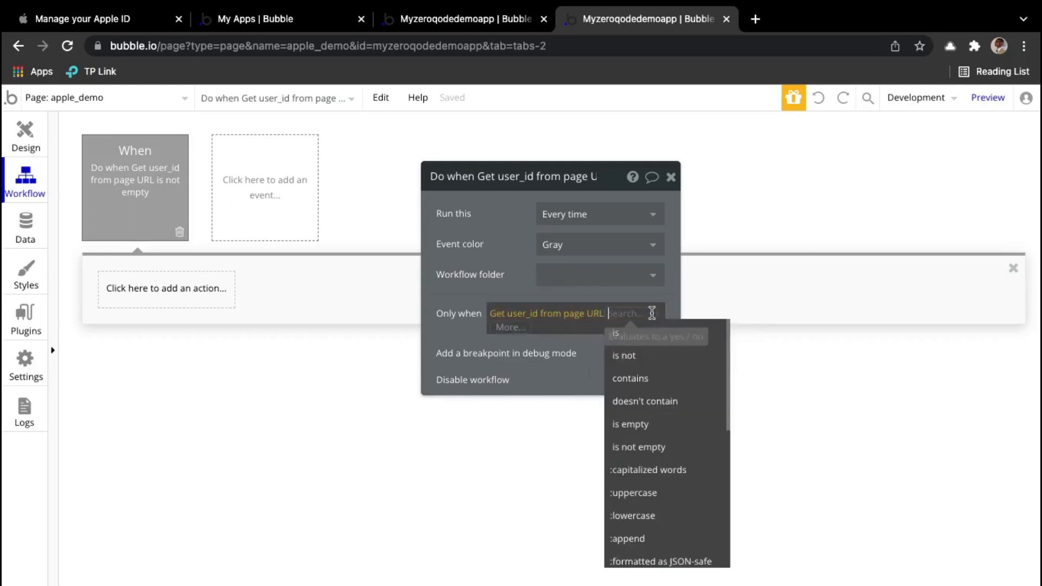
click(509, 329)
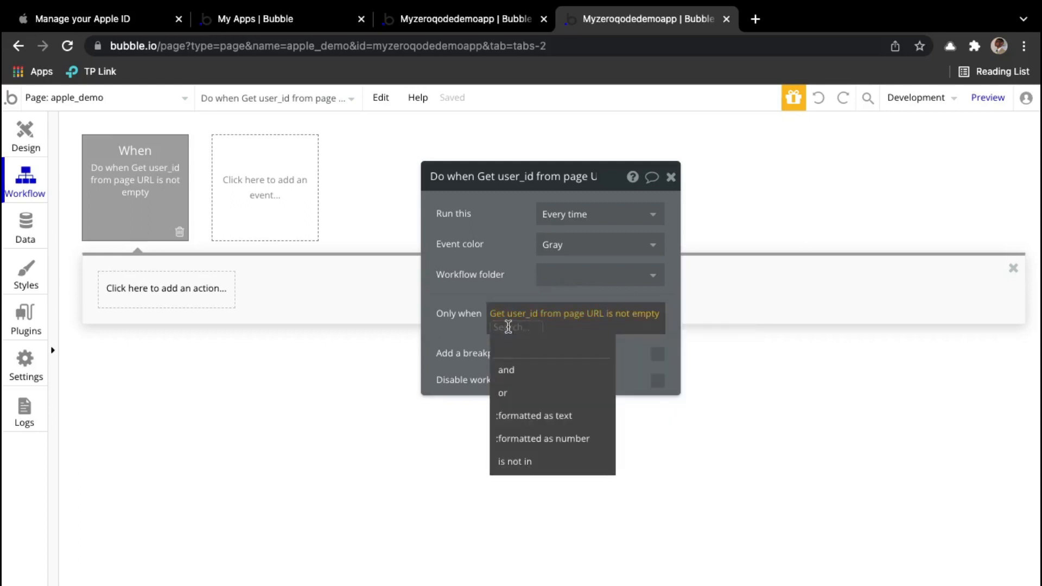
click(534, 374)
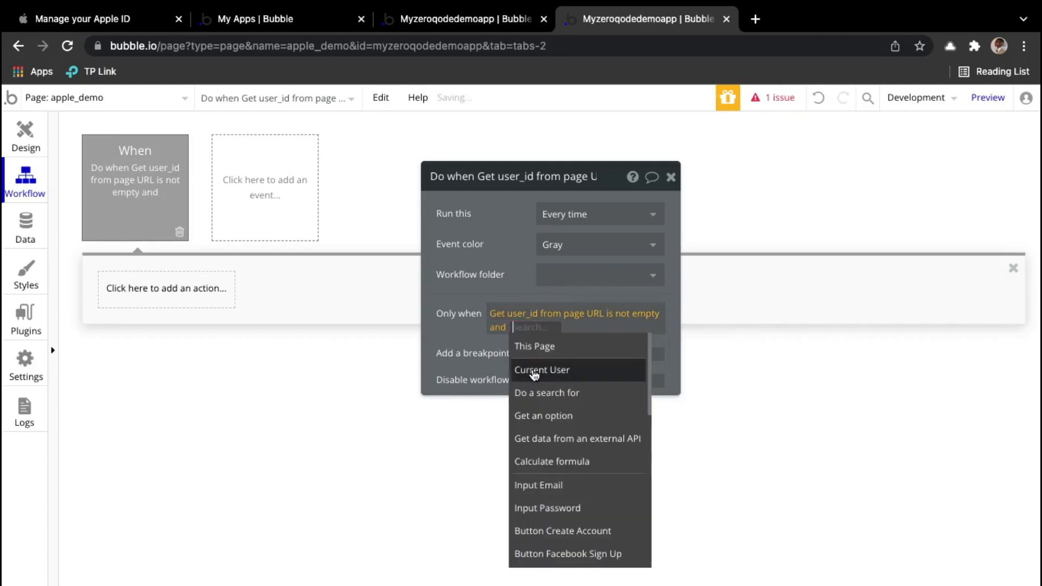
click(587, 372)
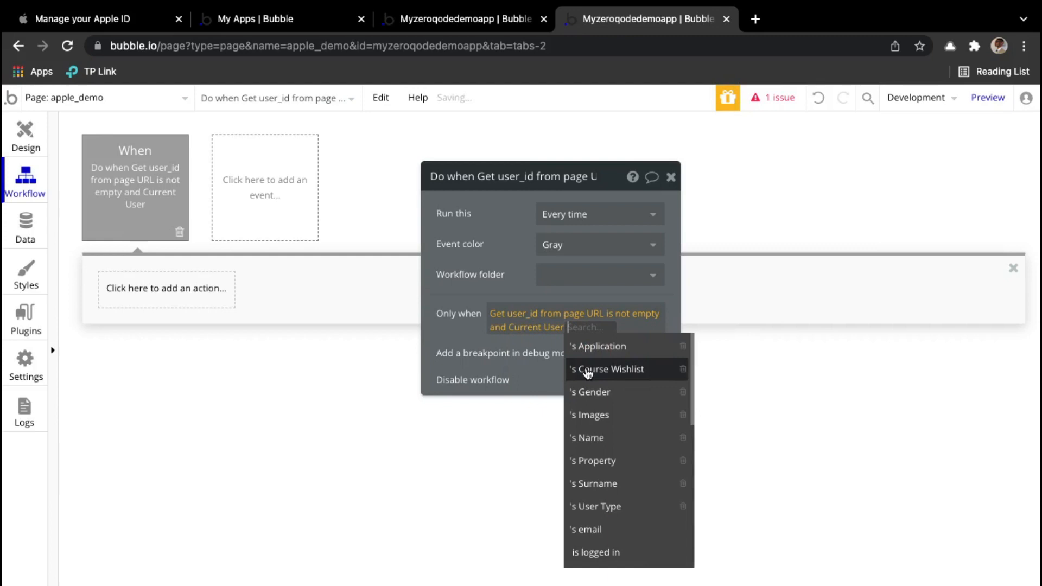
scroll(629, 548, down, 1)
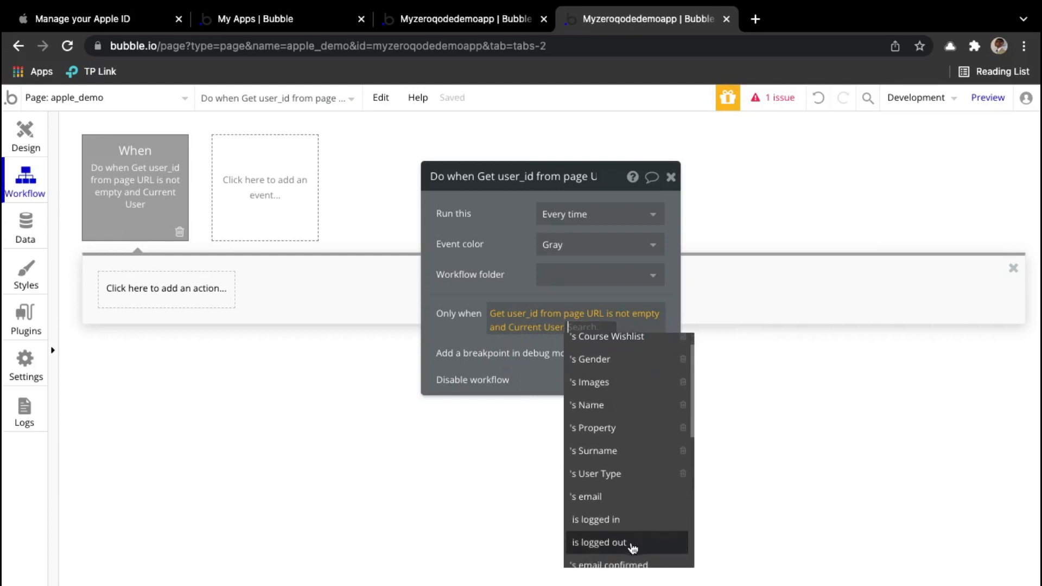
click(631, 545)
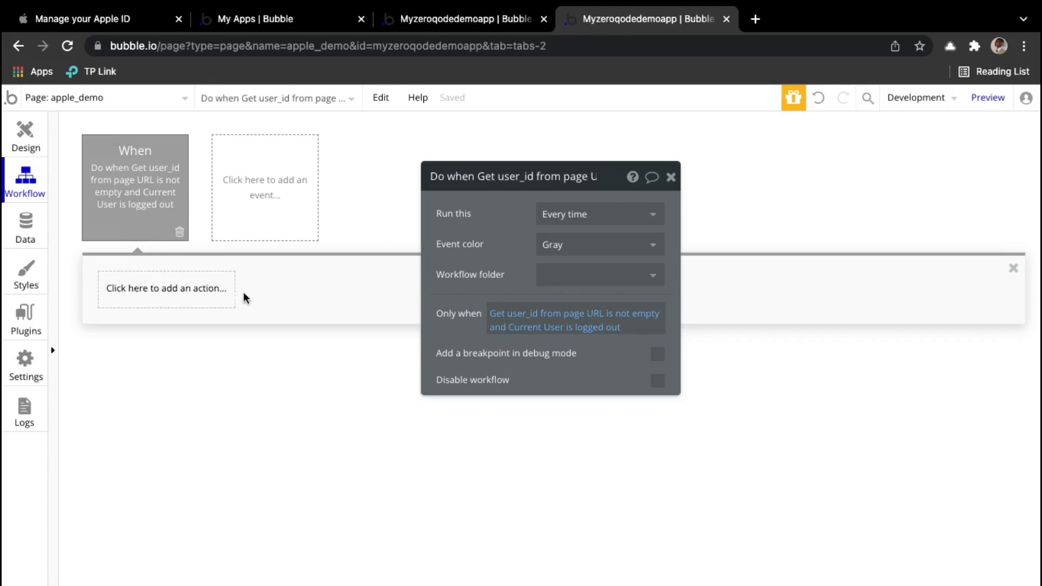
click(33, 136)
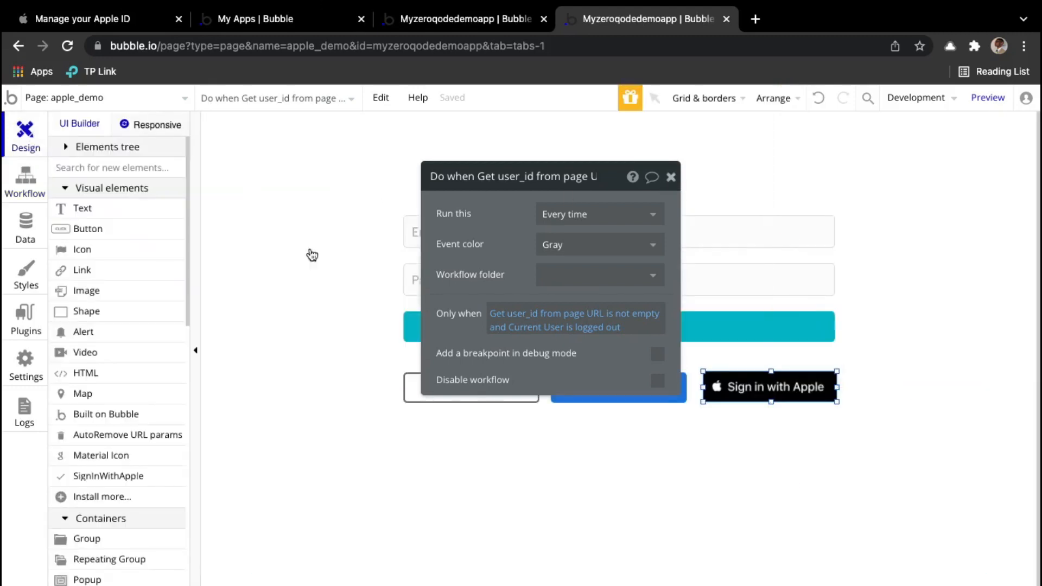
Step: Open the apple_demo page inspector and create a text-type custom state for the password
click(671, 178)
click(312, 342)
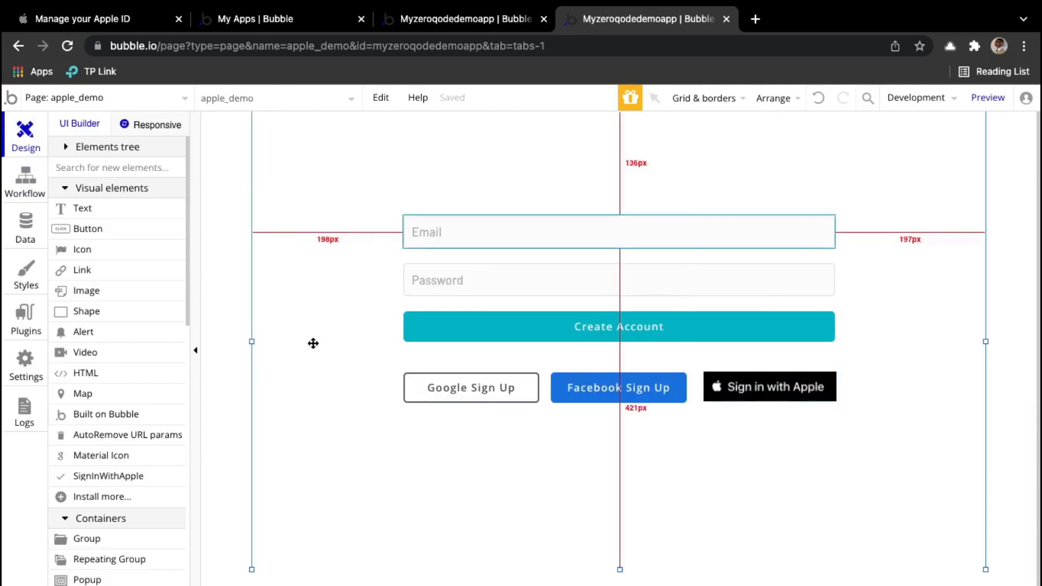
double_click(280, 315)
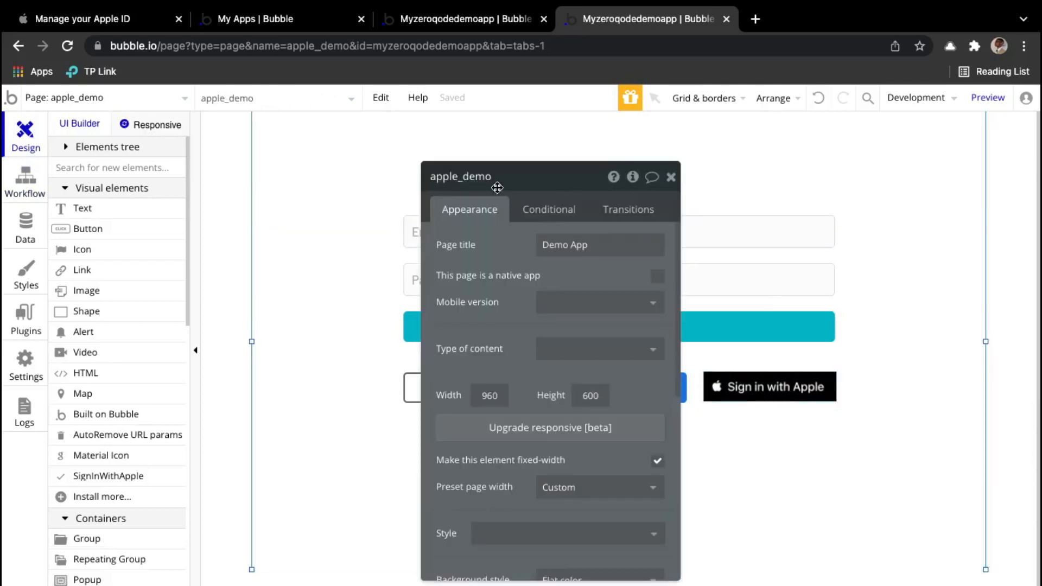
click(634, 179)
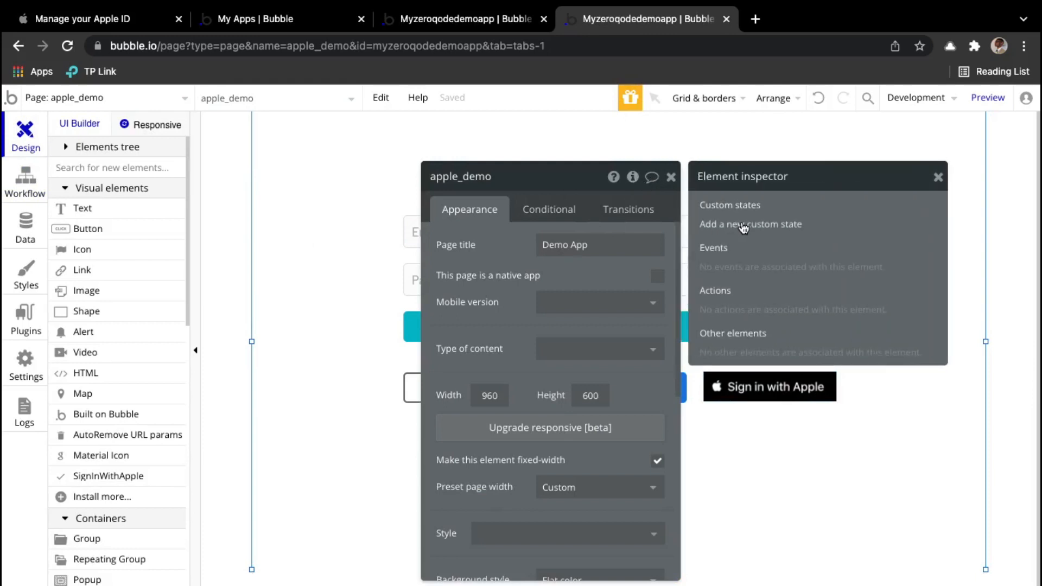
click(744, 227)
text(password)
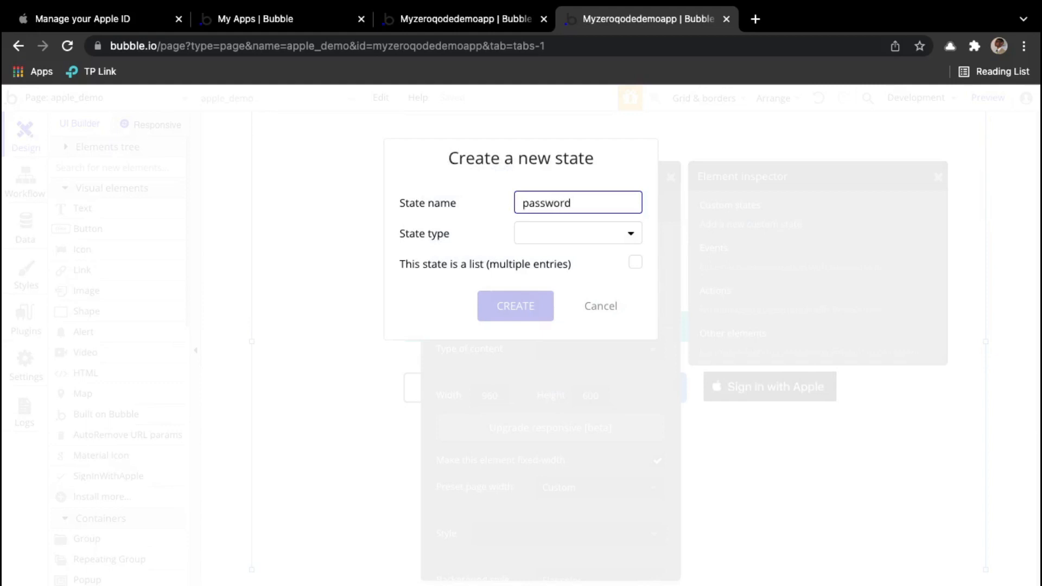
click(575, 237)
click(548, 258)
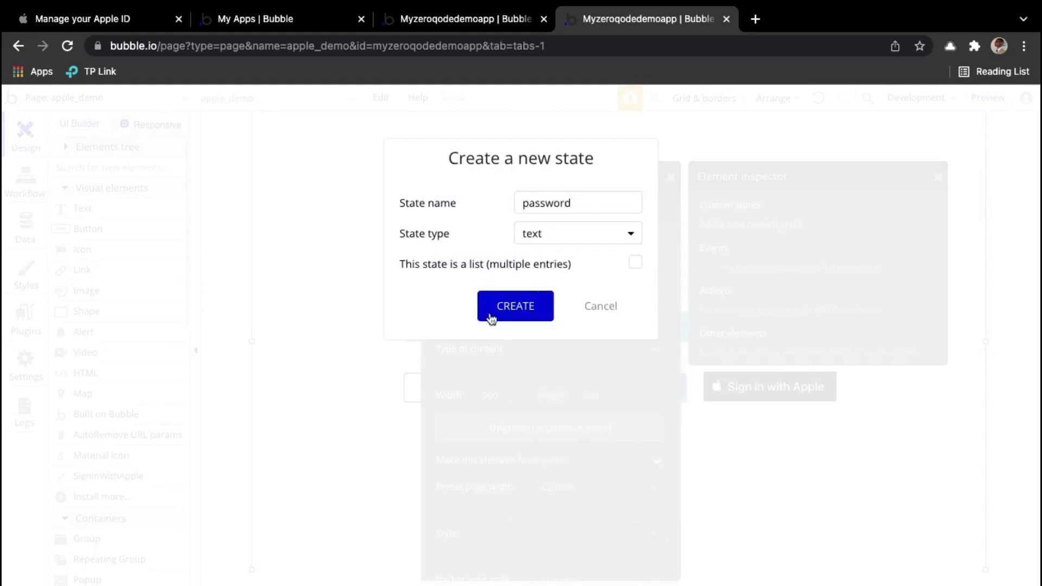
click(512, 314)
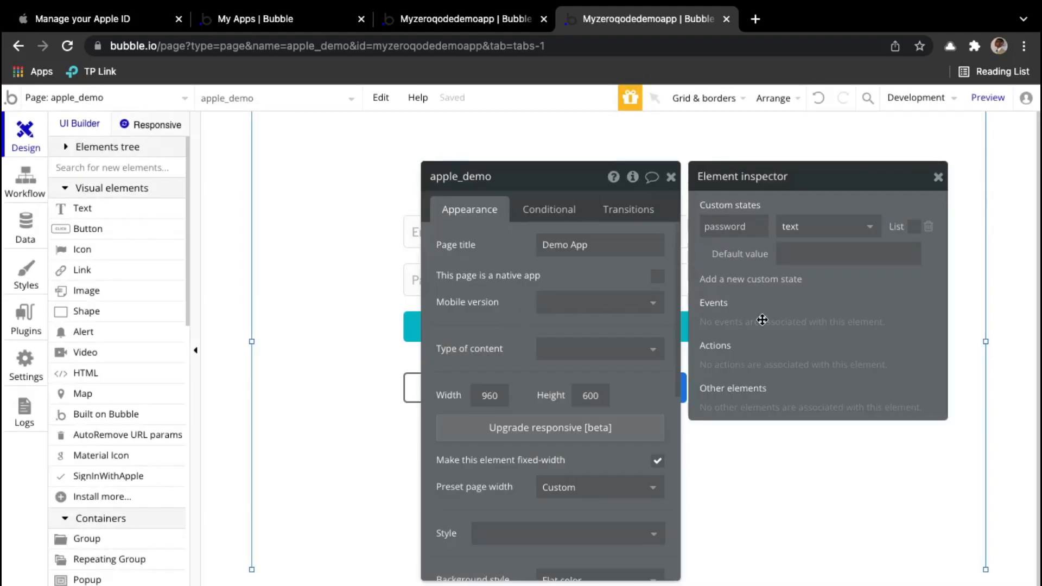
Step: Create a User-type custom state named 'Current UserID', then view the page workflows
click(762, 280)
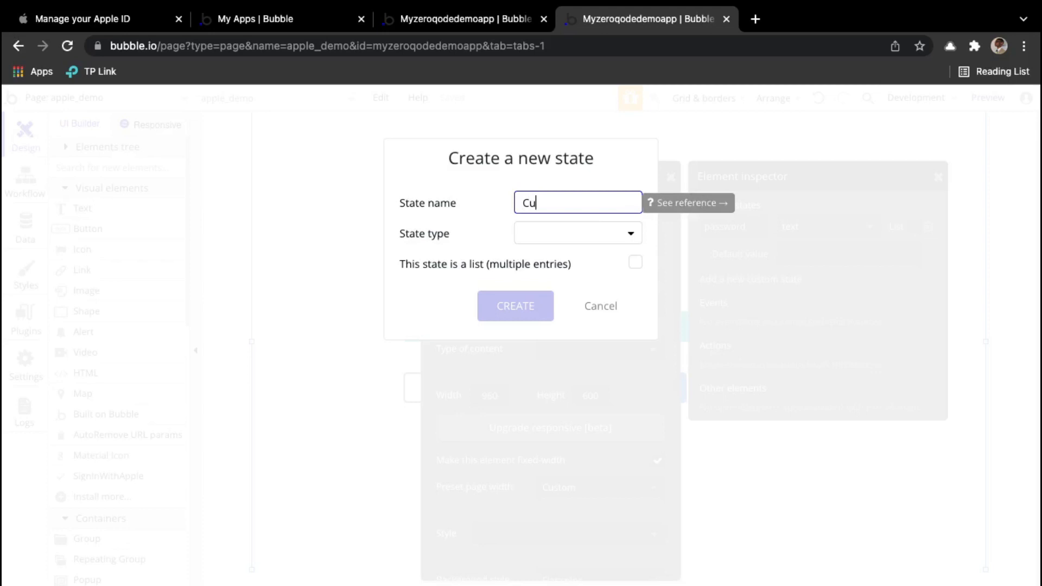
text(Current UserID)
click(608, 240)
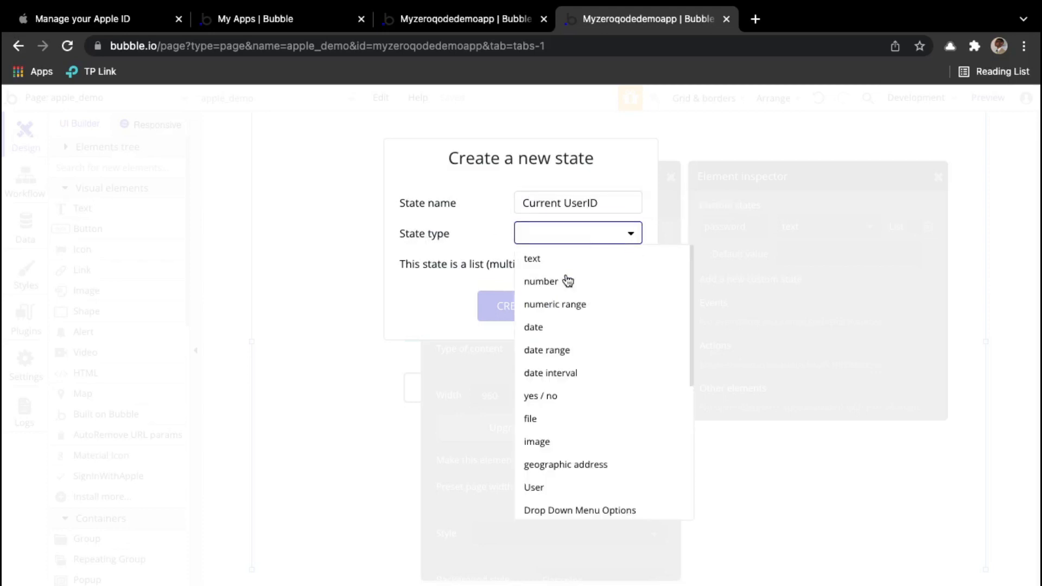
click(559, 490)
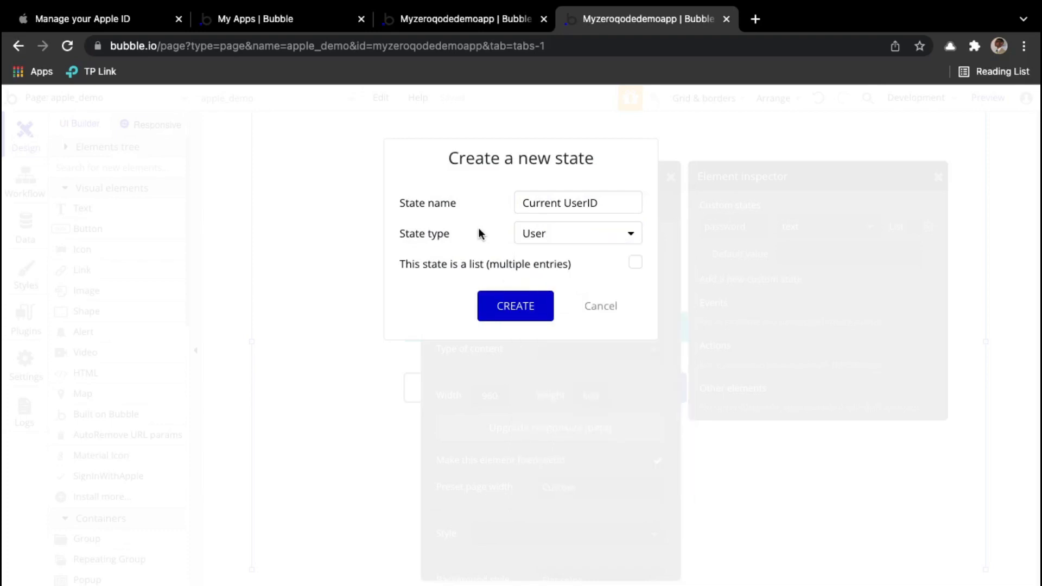
click(516, 316)
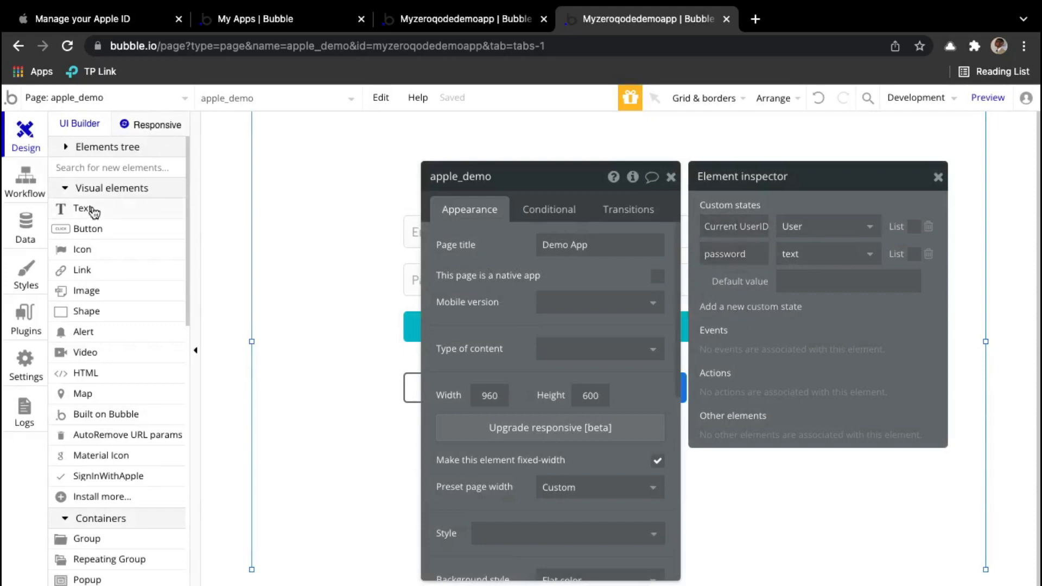
click(26, 180)
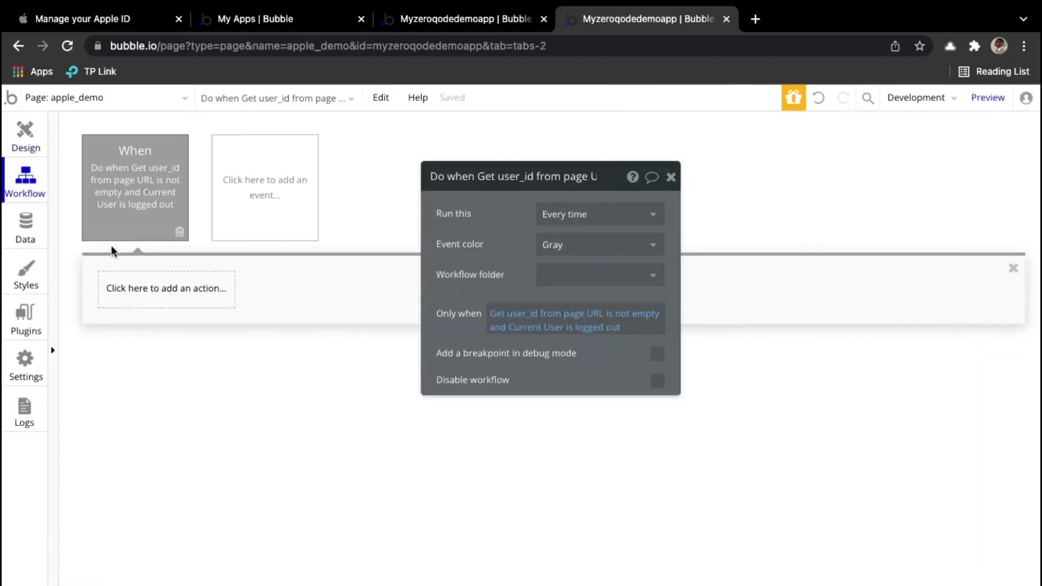
Step: Add a Set state action targeting apple_demo's Current UserID state
click(150, 297)
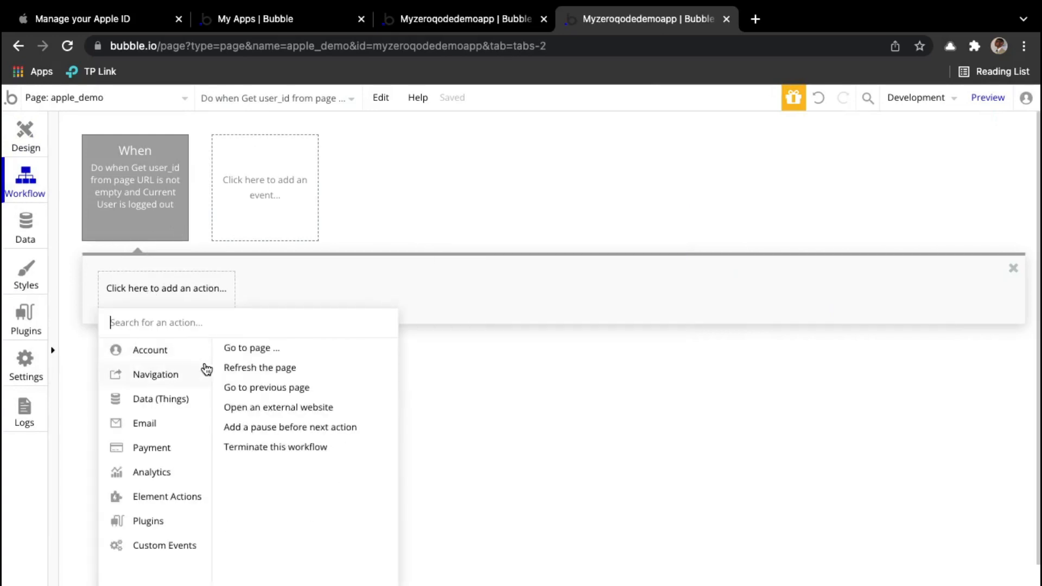
text(st)
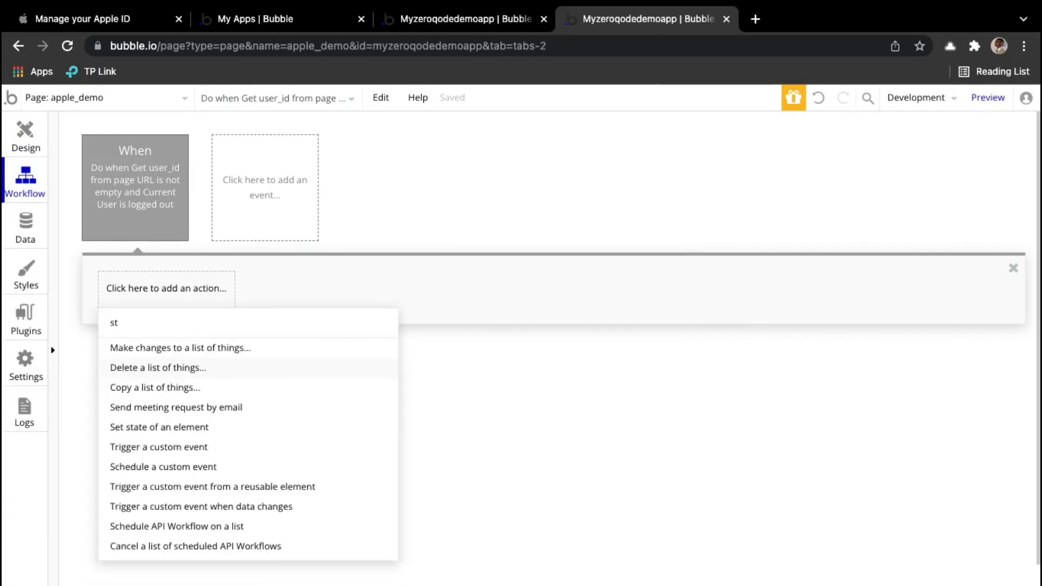
text(a)
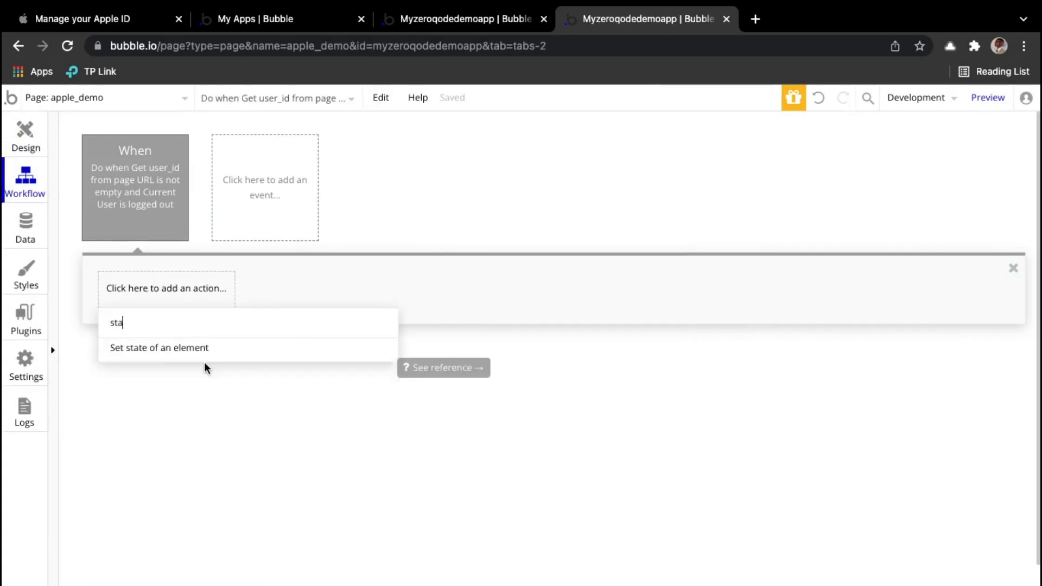
click(170, 350)
click(609, 213)
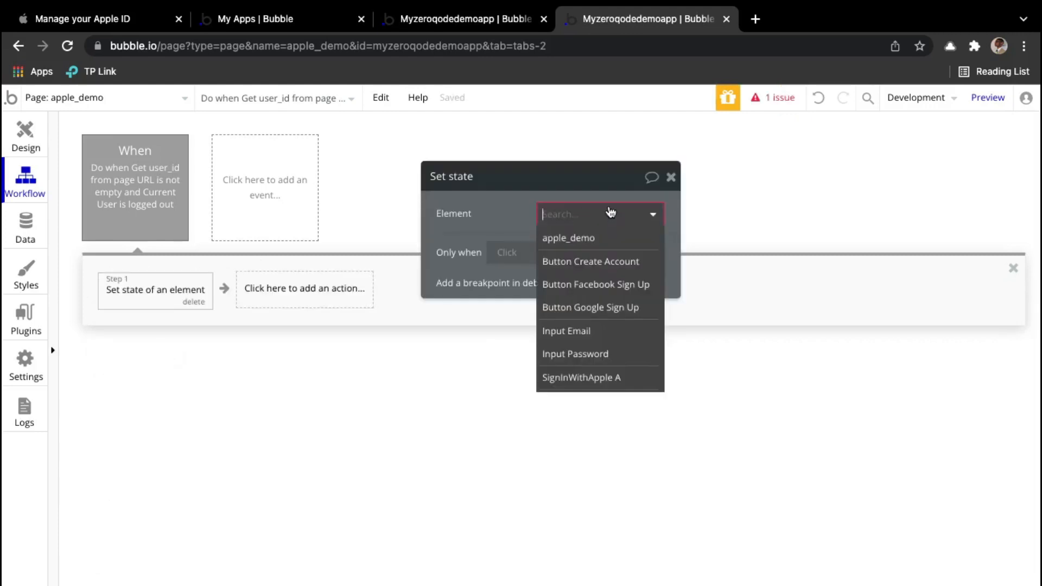
click(579, 239)
click(565, 244)
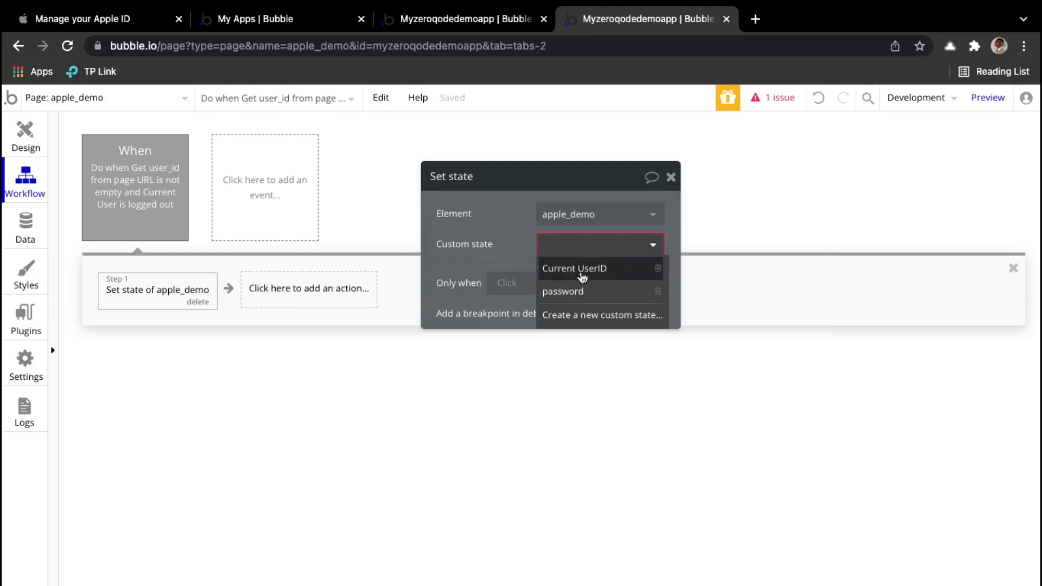
click(619, 273)
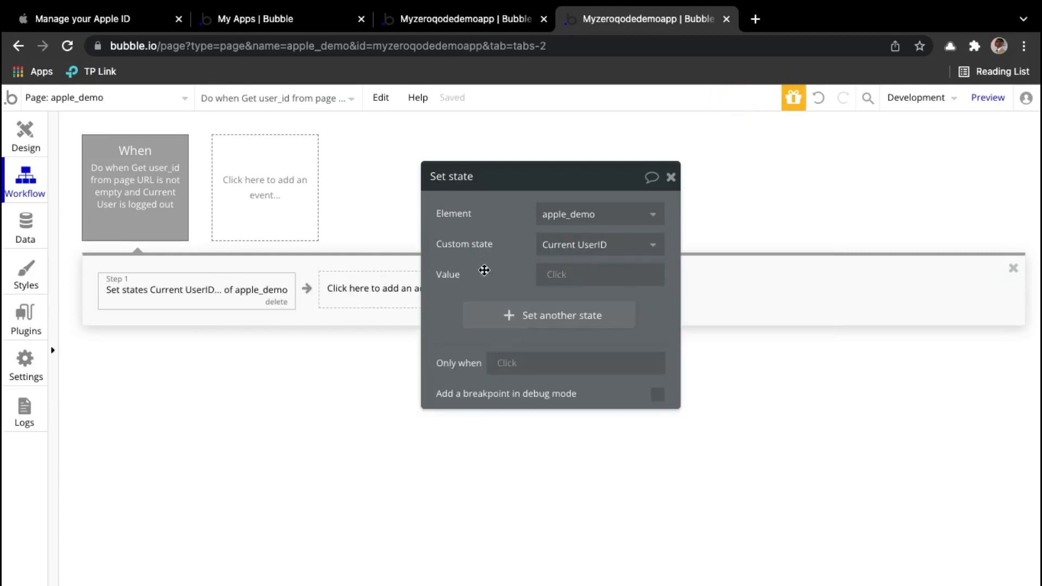
Step: Set the state's value to a Search for Users constrained on unique id
click(556, 273)
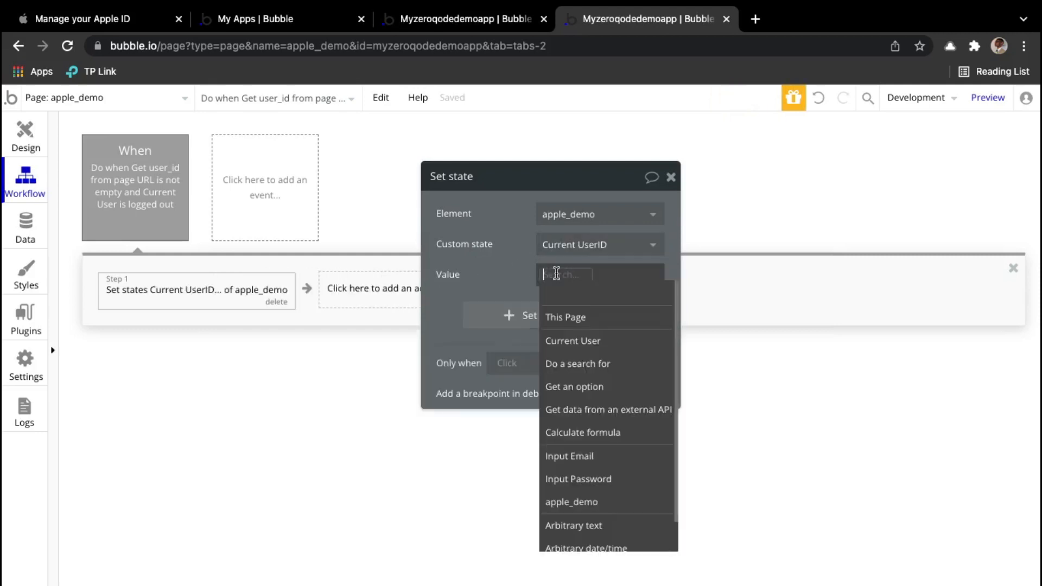
click(577, 364)
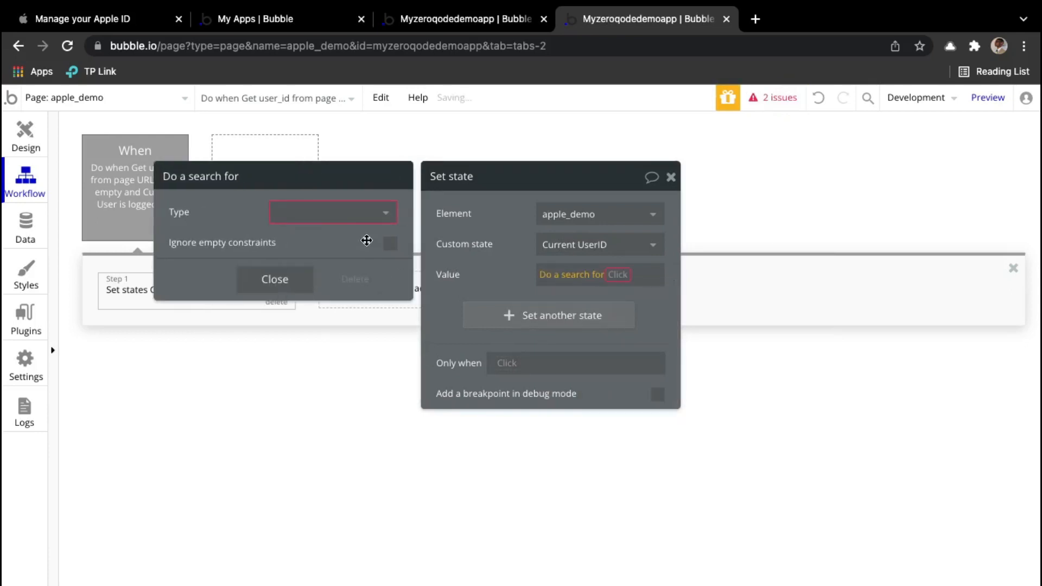
click(342, 213)
click(289, 237)
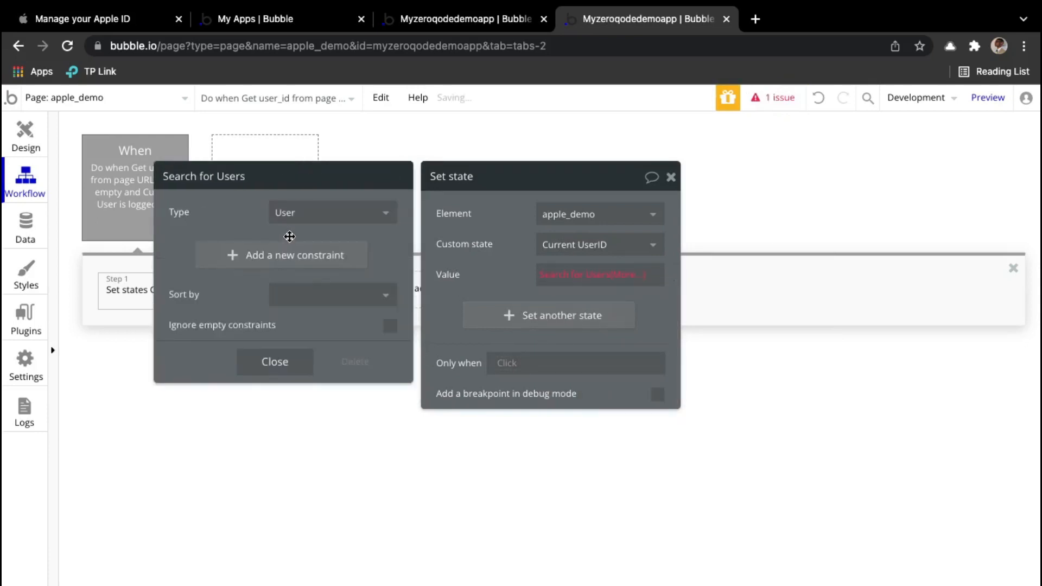
click(299, 265)
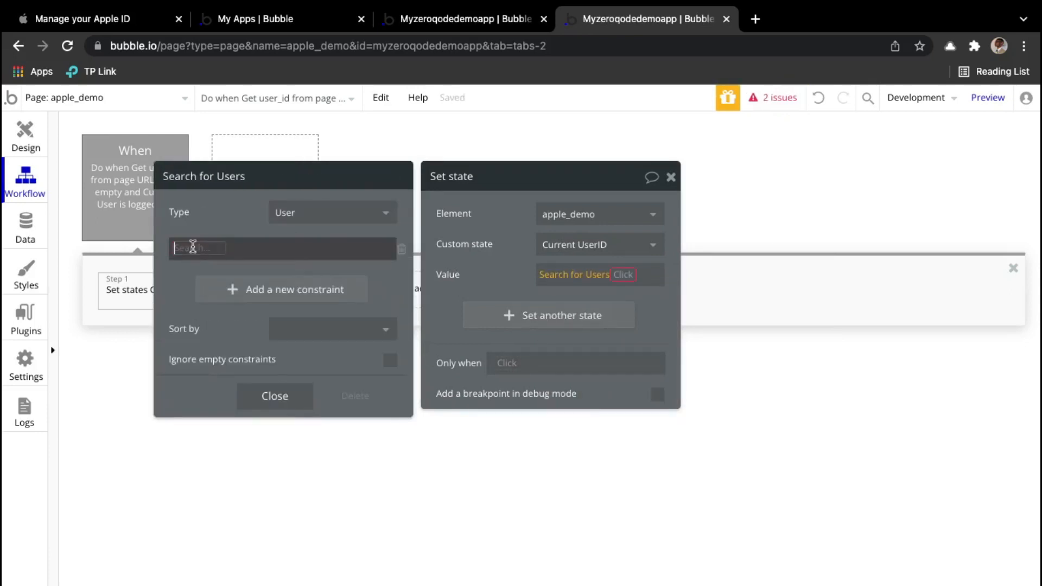
click(192, 247)
text(uni)
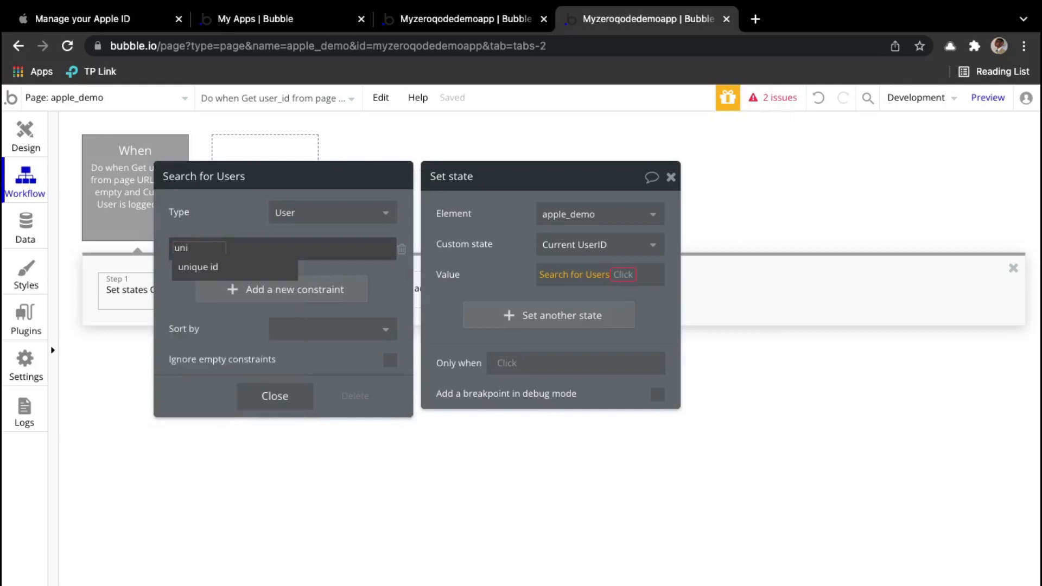
click(232, 267)
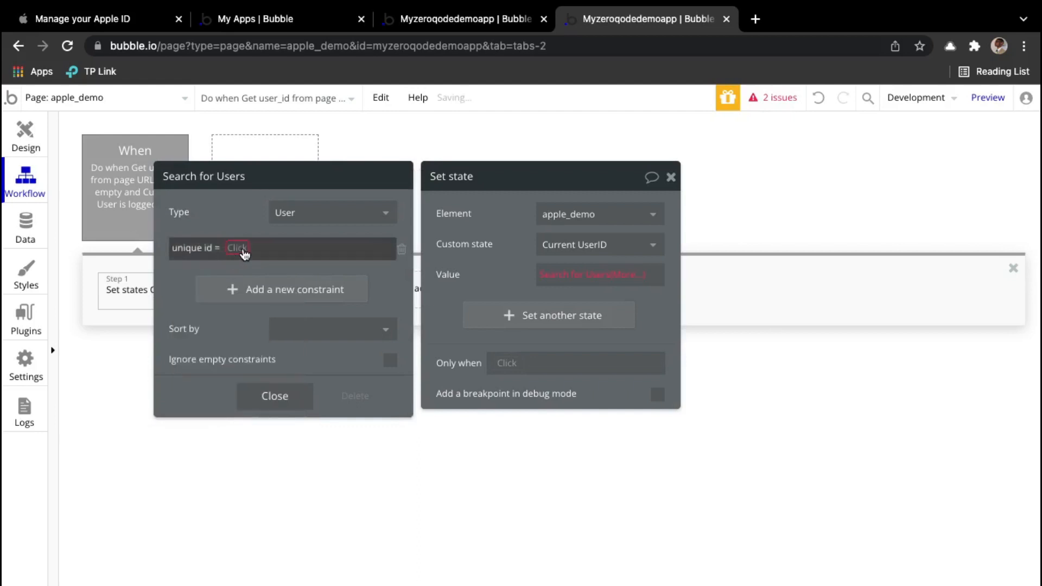
Step: Make unique id equal Get user_id from page URL and take the :first item
click(238, 248)
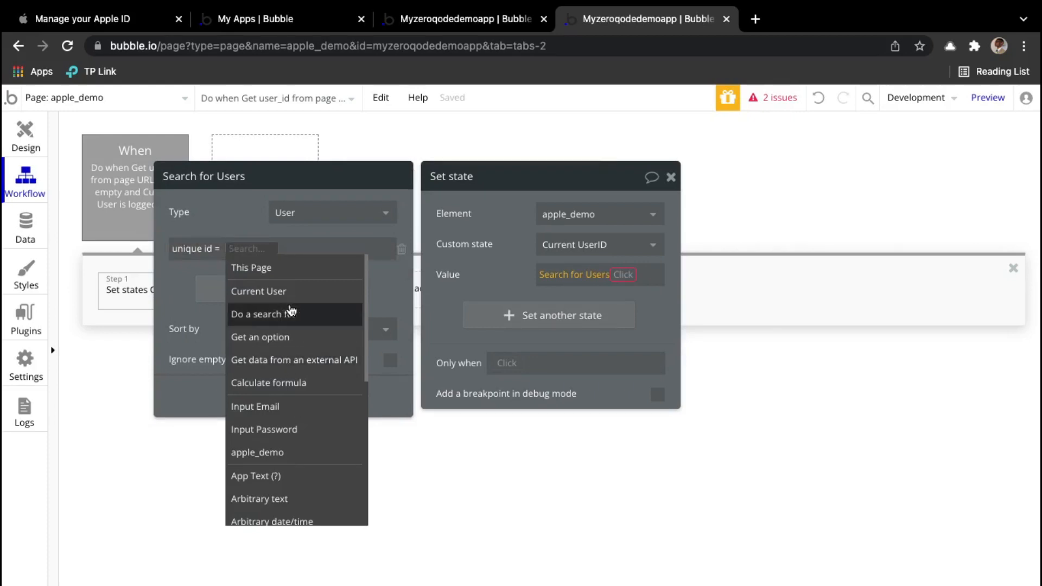
text(get)
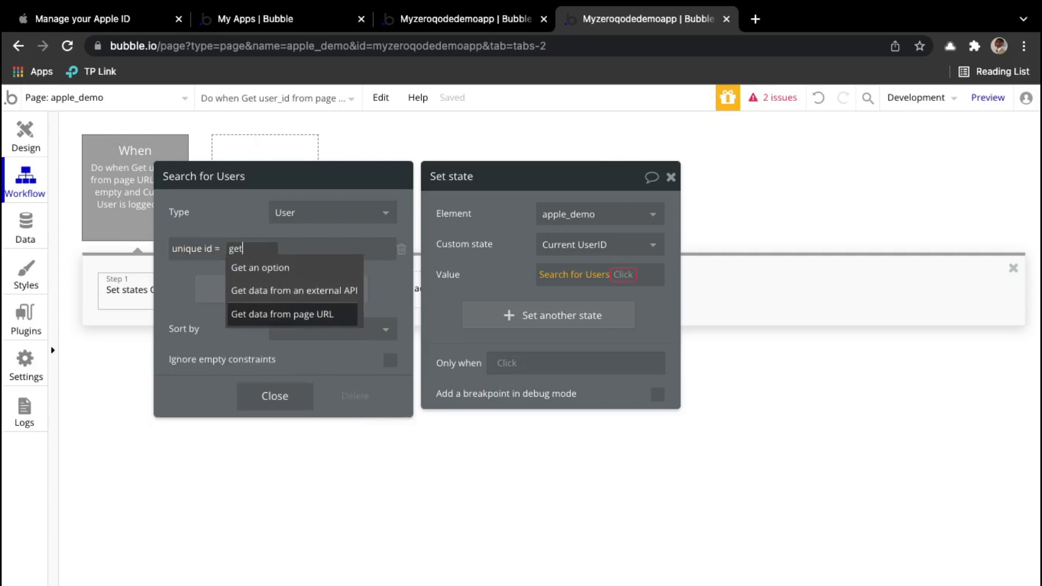
click(288, 314)
click(374, 219)
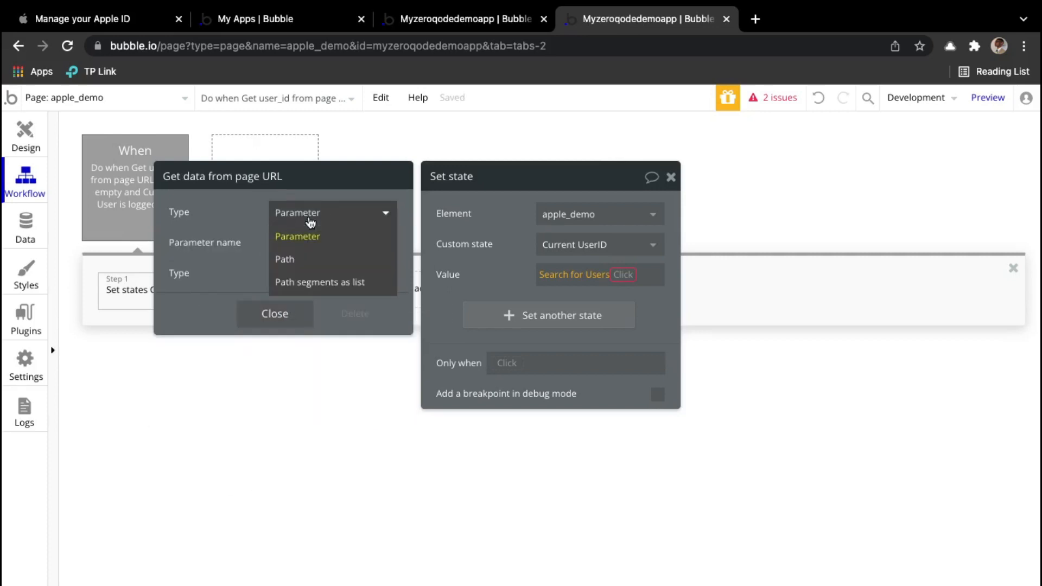
click(333, 237)
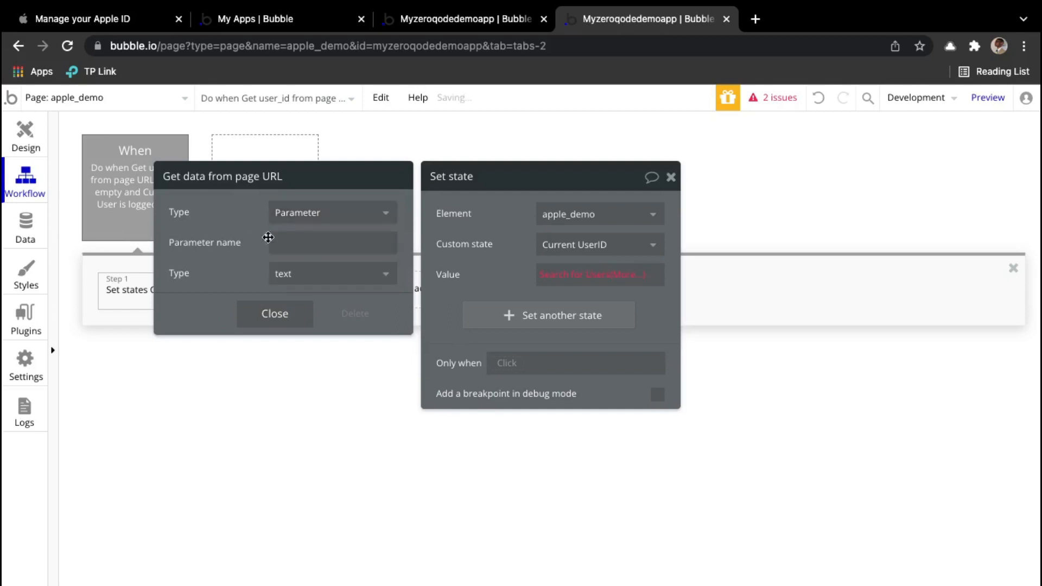
click(296, 244)
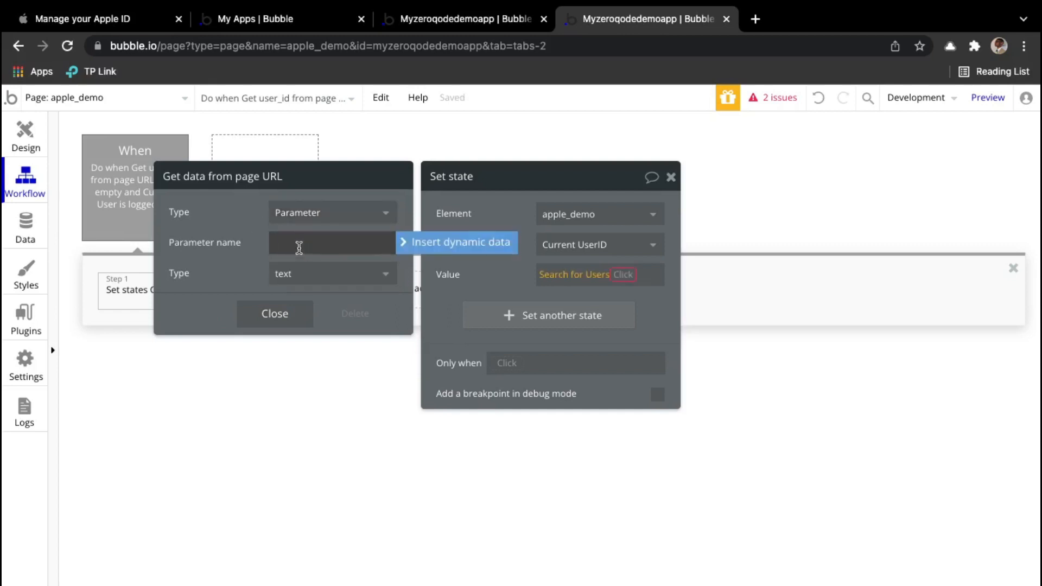
text(us)
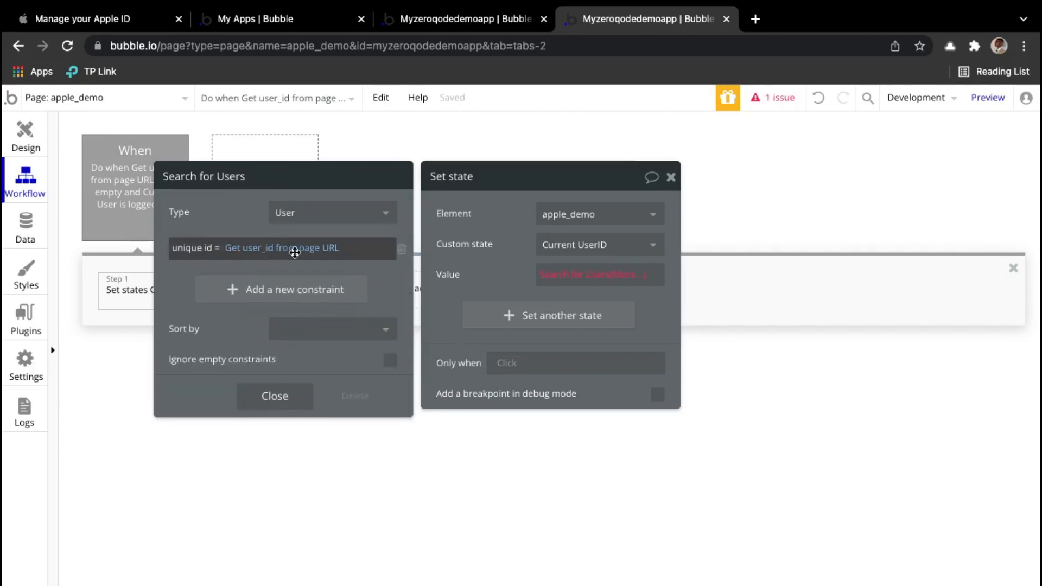
click(626, 292)
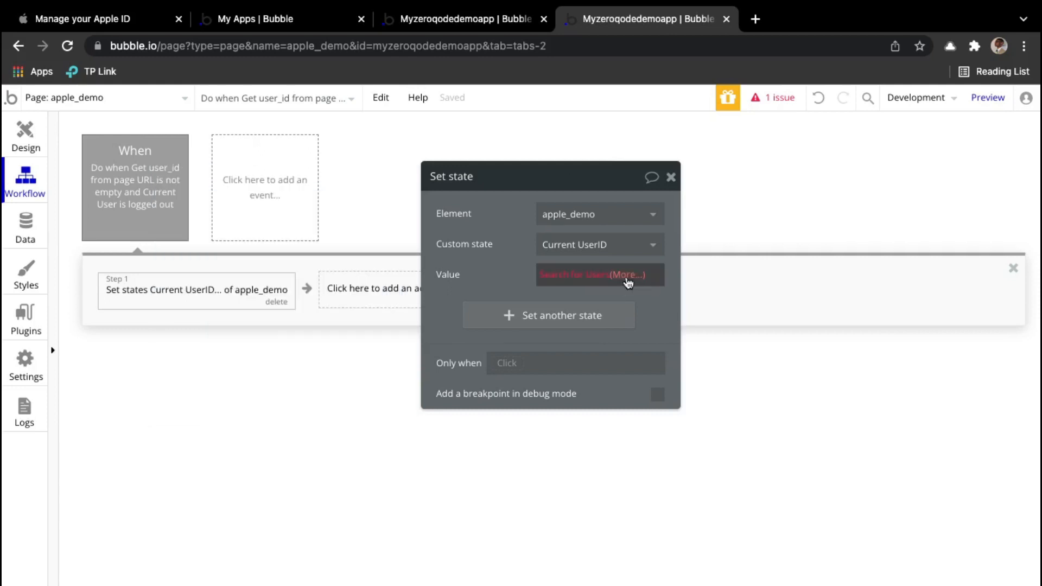
click(631, 281)
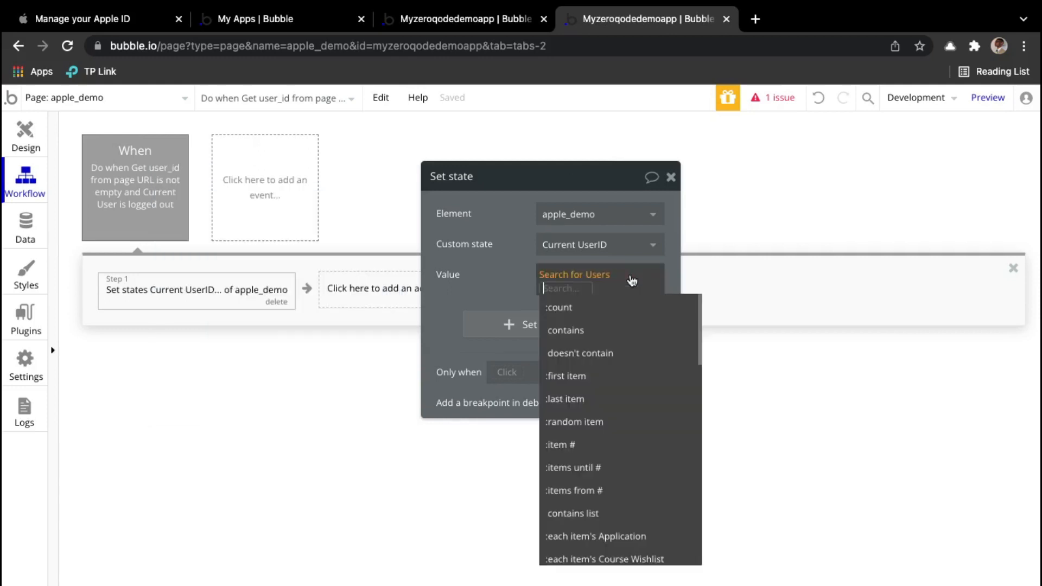
click(603, 378)
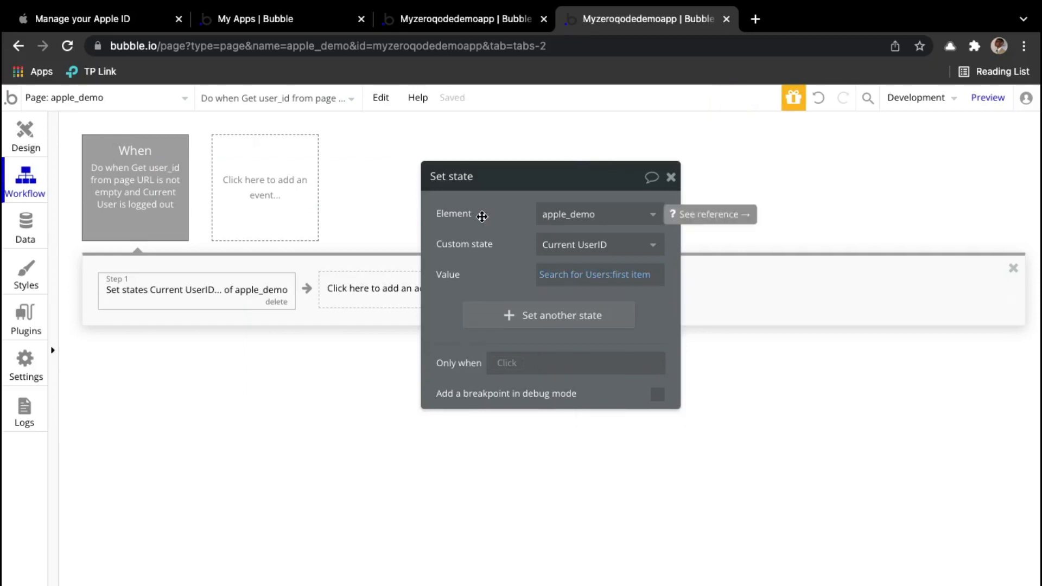
Step: Add a Log the user in action with Email set to apple_demo's Current UserID's email
click(361, 299)
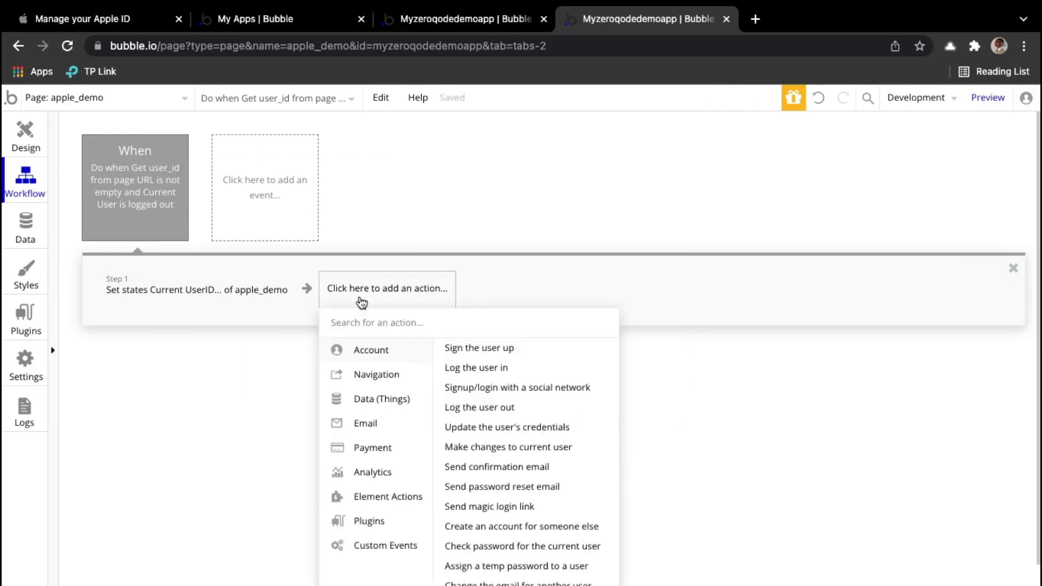
text(log)
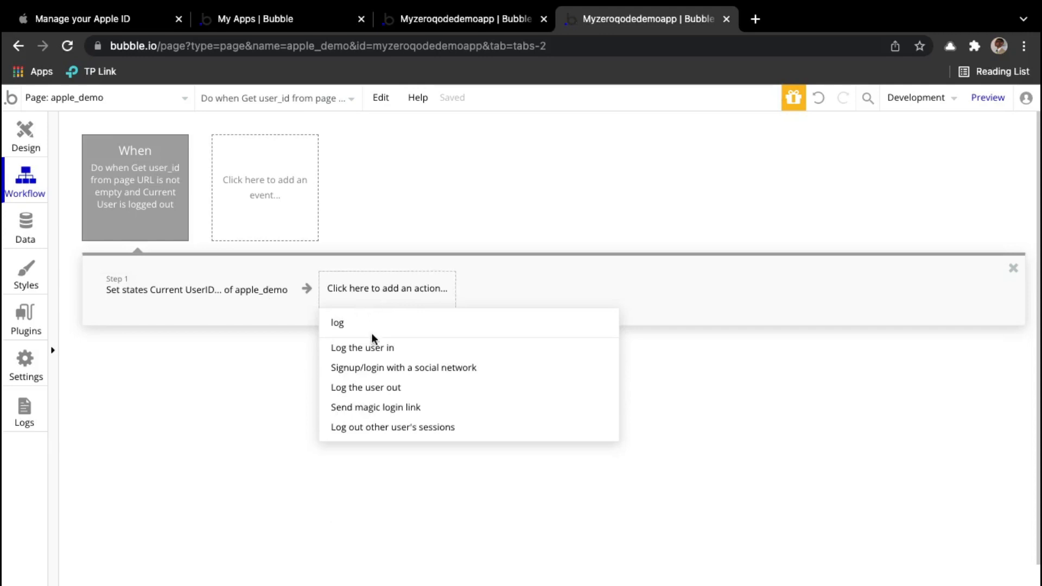
click(382, 349)
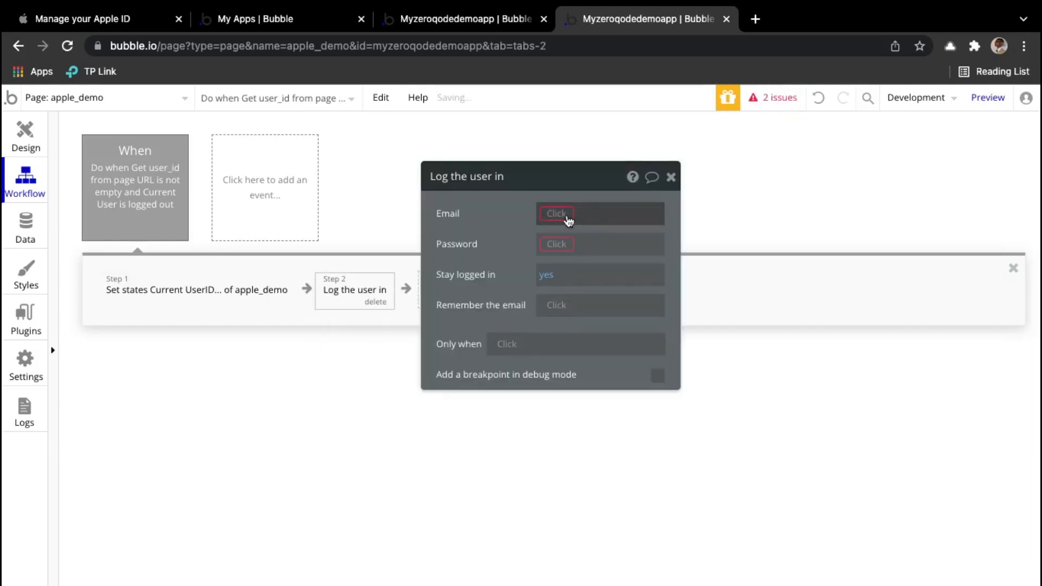
click(563, 214)
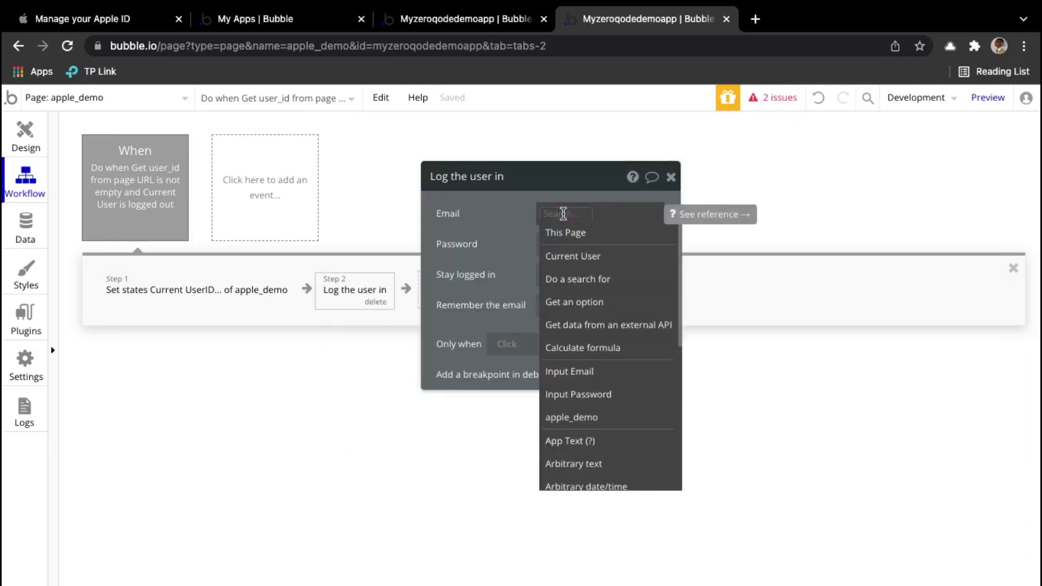
text(app)
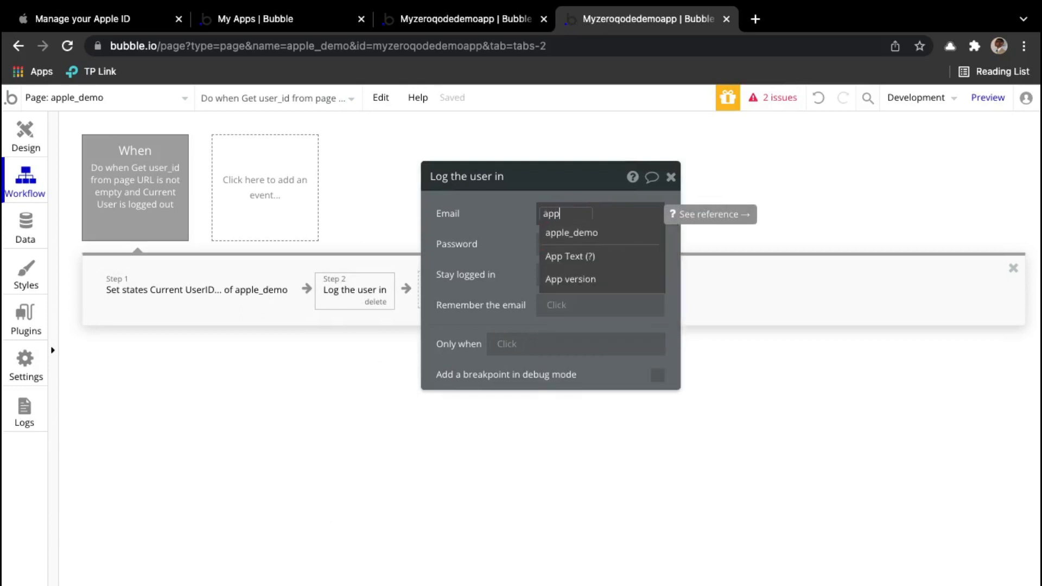
click(574, 231)
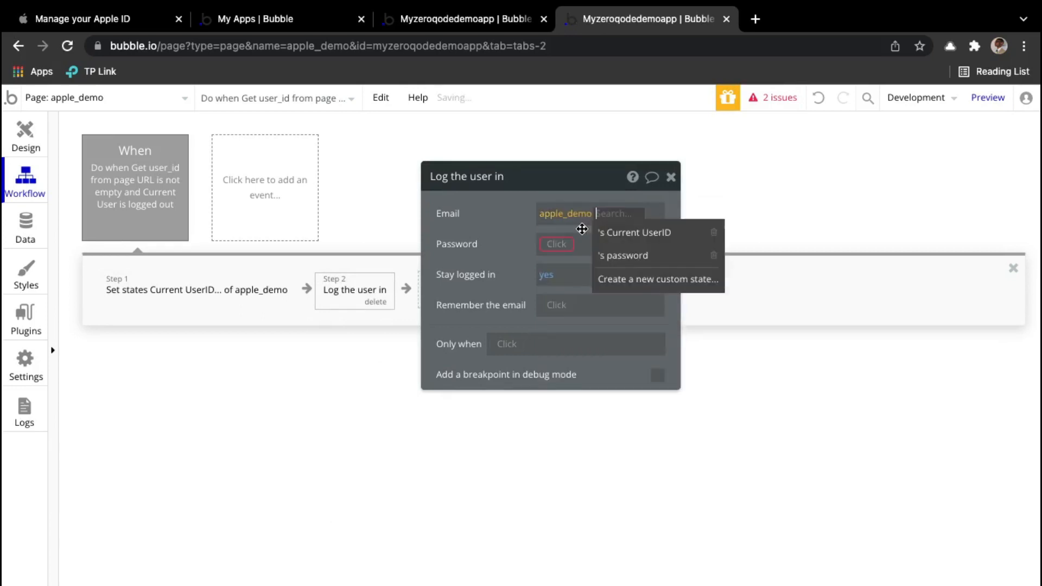
click(662, 234)
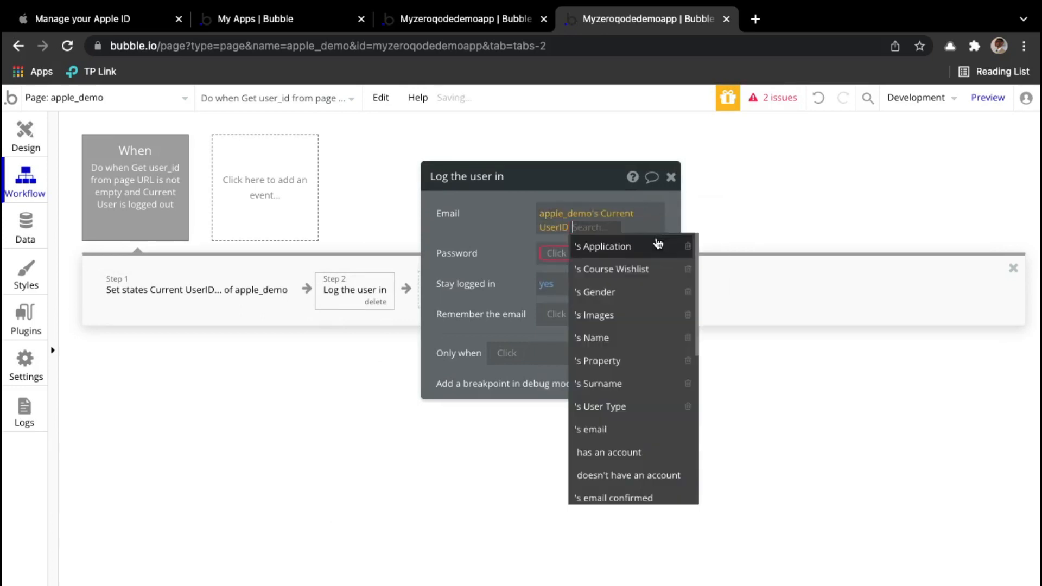
click(619, 430)
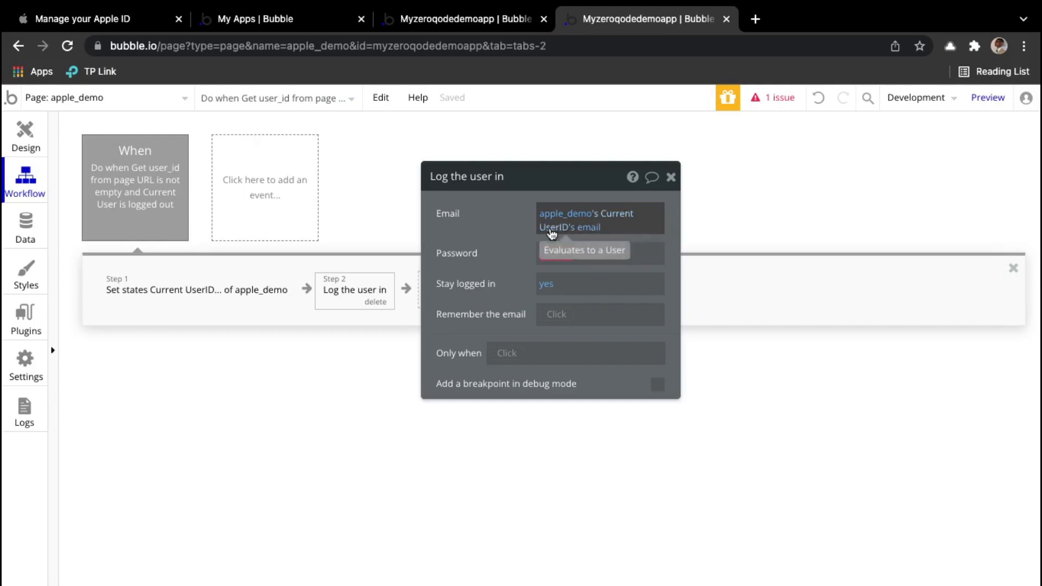
drag(446, 221, 446, 222)
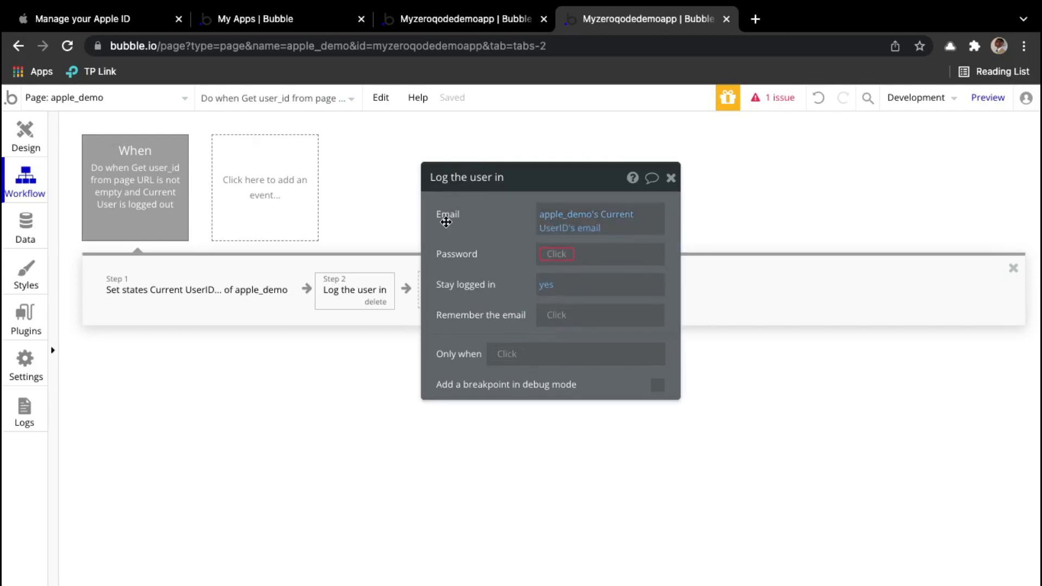
Step: Set the login Password to apple_demo's password and launch the debug preview
click(556, 255)
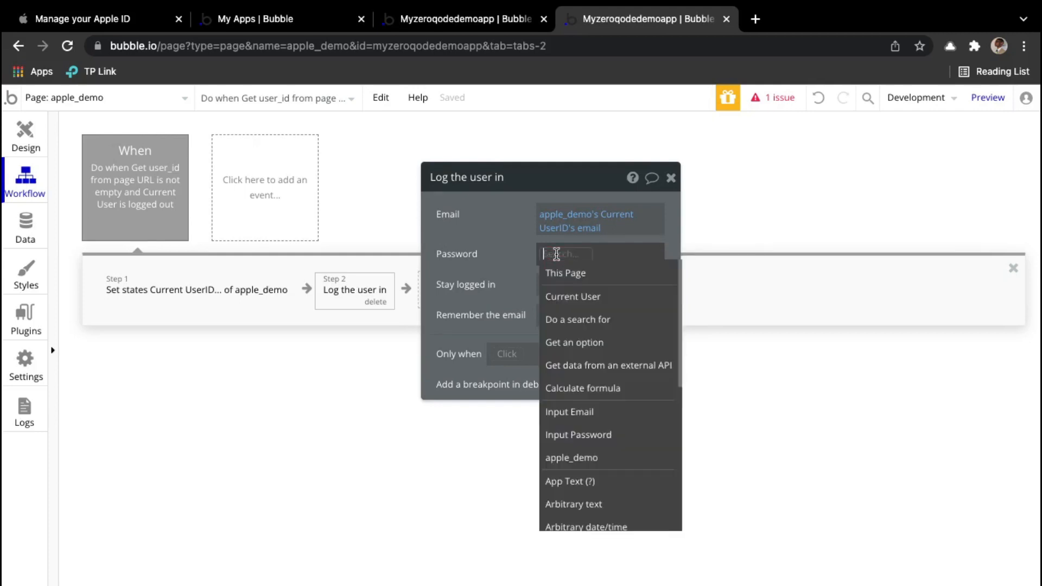
text(apple)
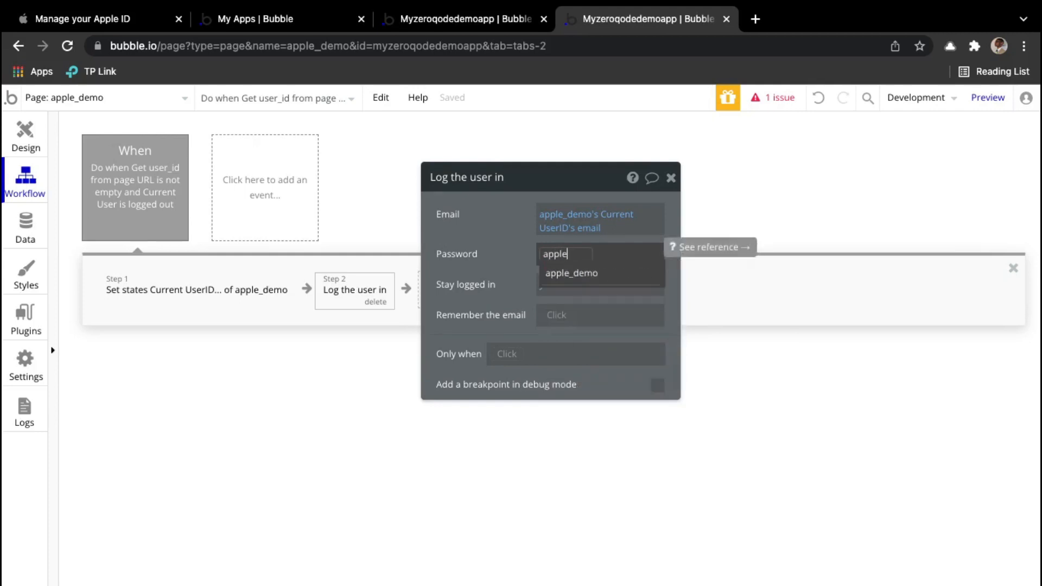
click(551, 273)
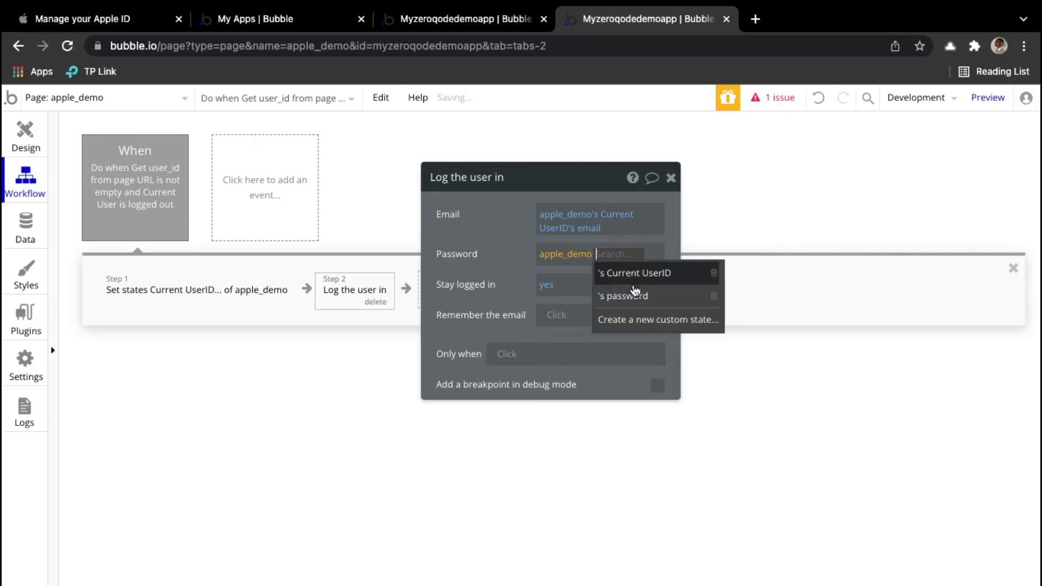
key(Return)
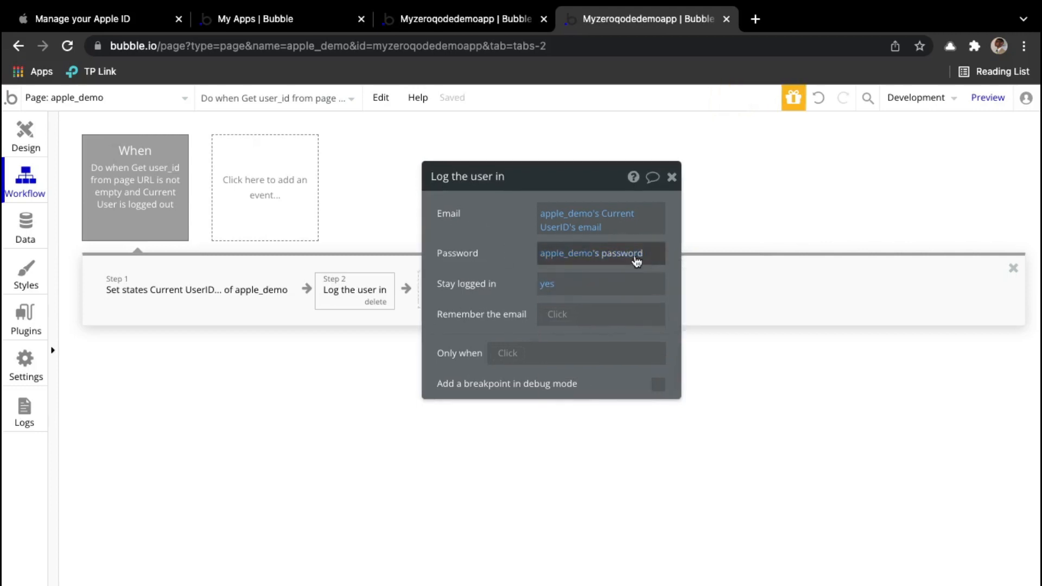
mouse_move(559, 257)
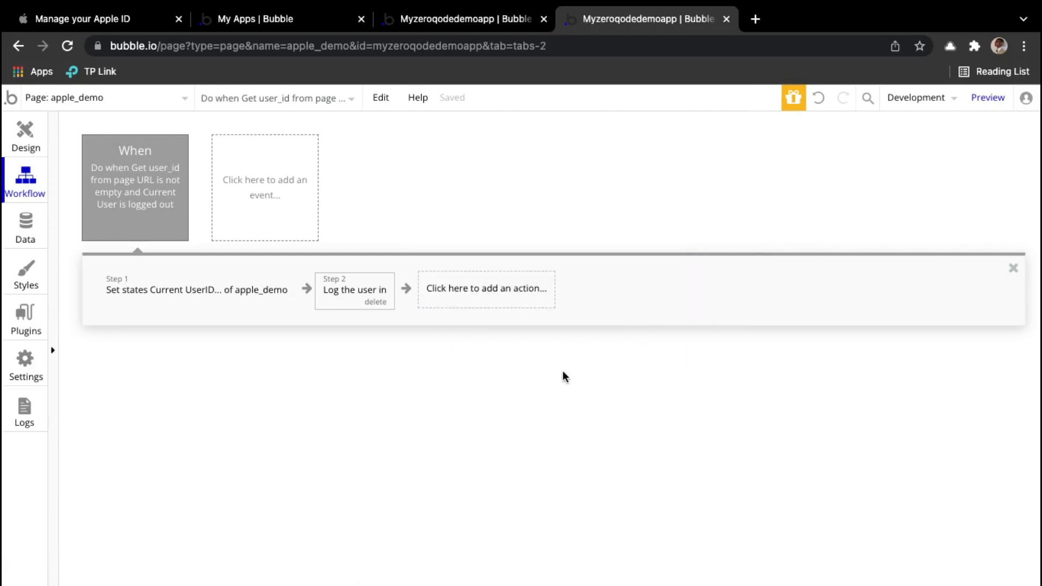
click(989, 98)
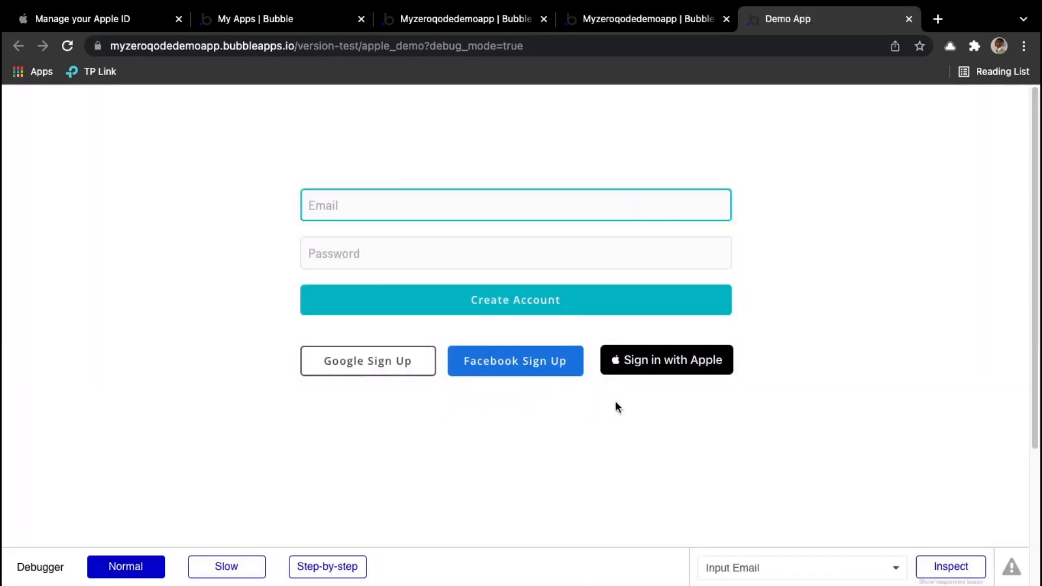
Step: Sign in with Apple in the preview using the test Apple ID and password, allowing app access
click(667, 366)
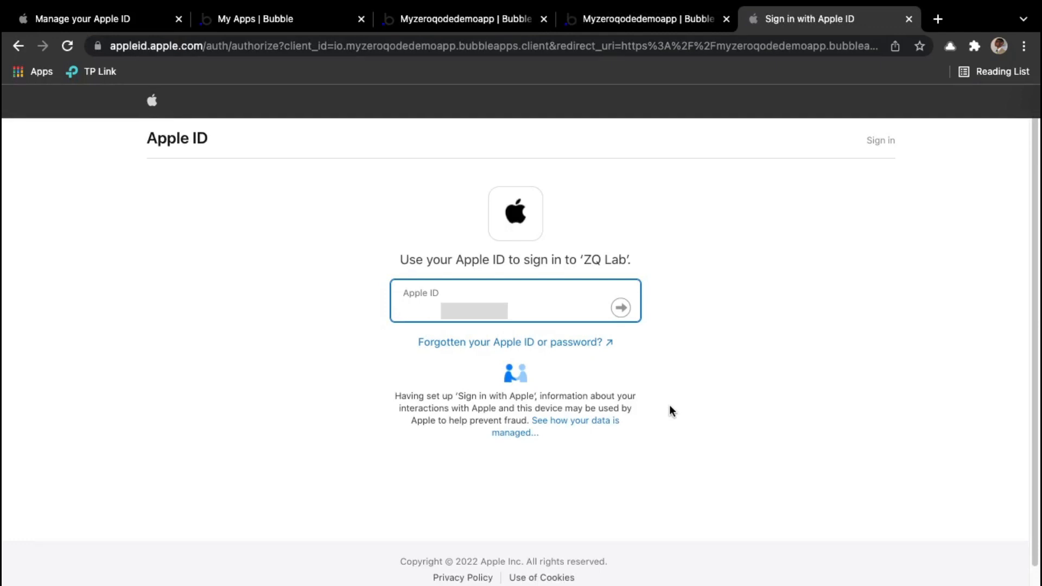
text(divin)
text(e)
key(Return)
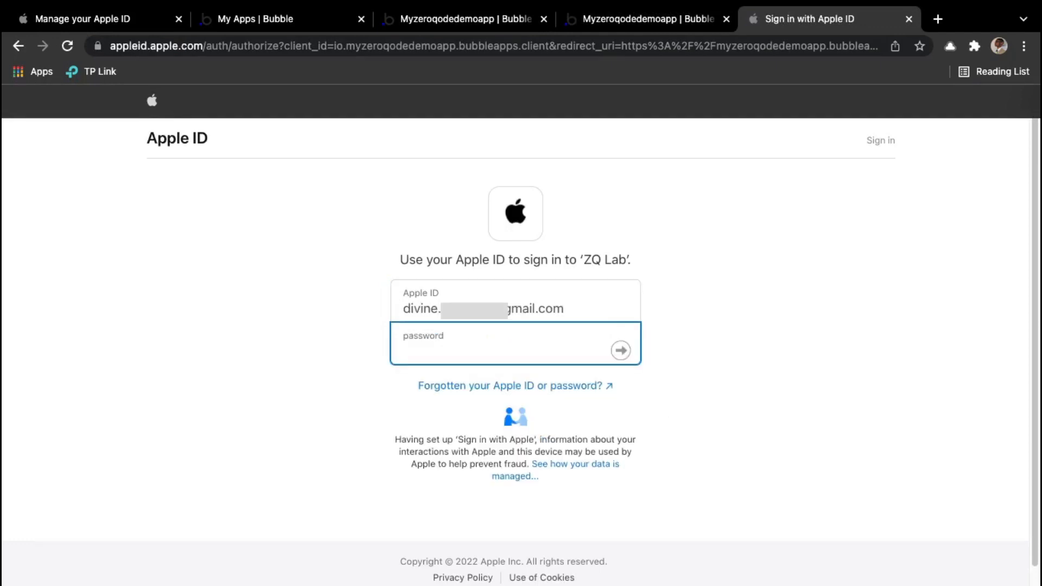
text(•••••••••••••)
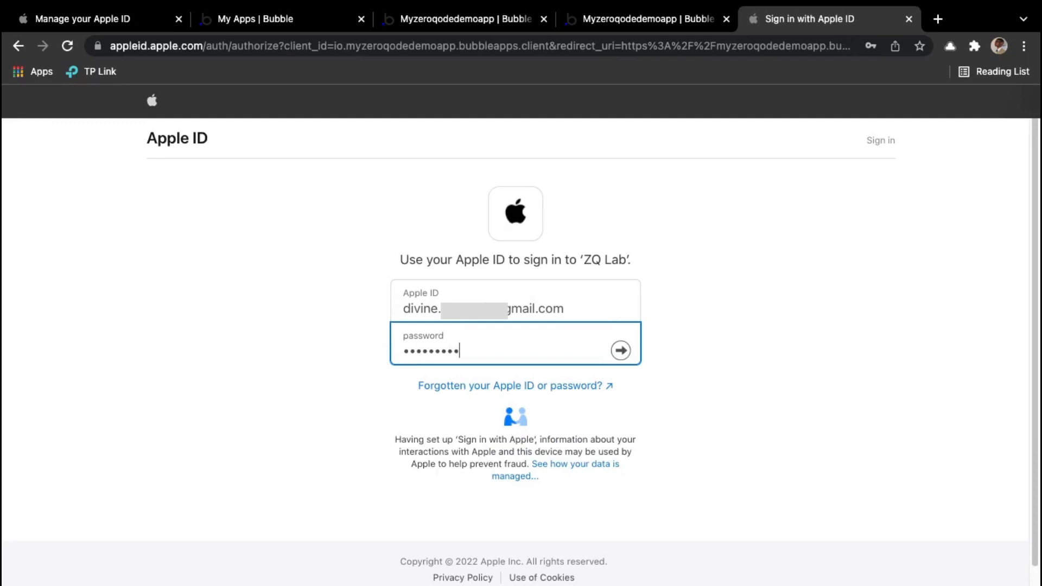
key(Return)
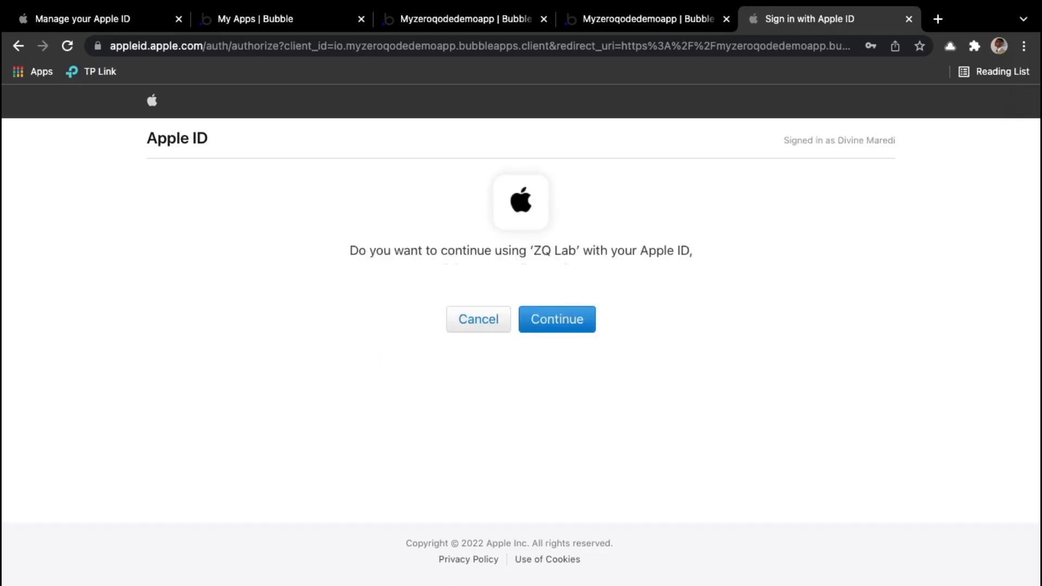
click(581, 320)
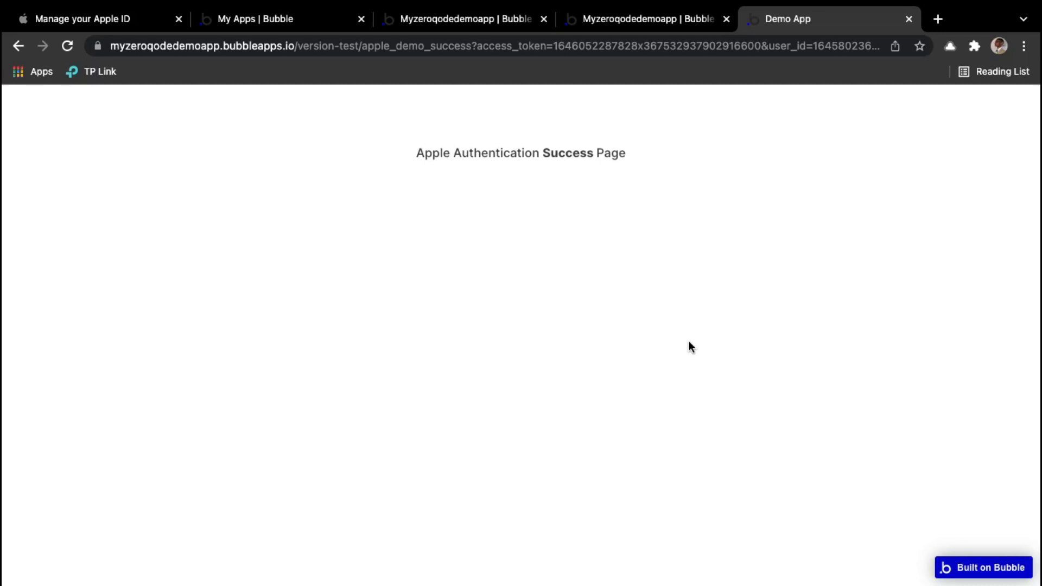
click(617, 22)
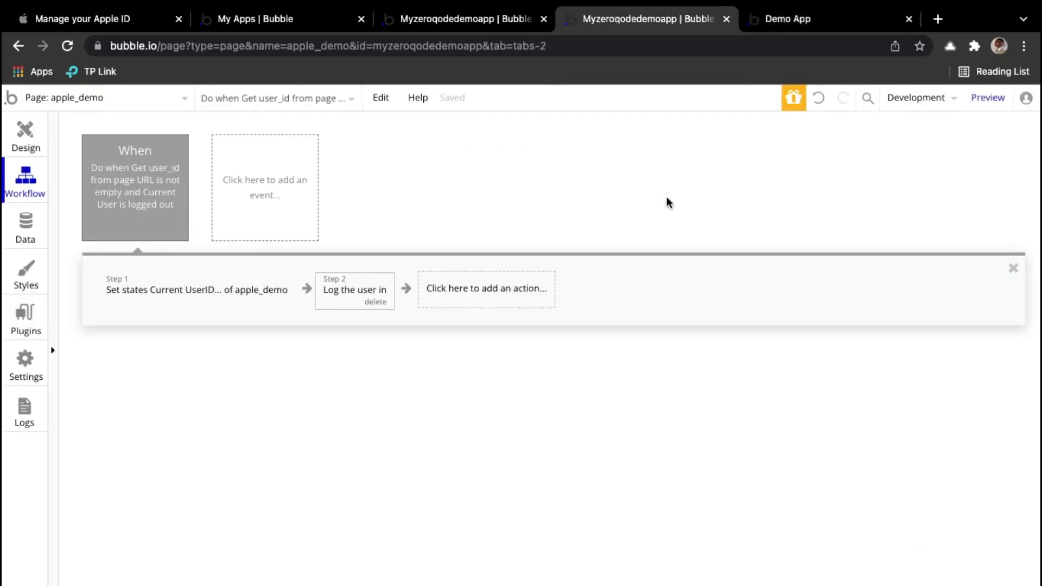
Step: Replace the backend applesignin login step's password expression with a fixed typed password
key(ctrl+shift+Tab)
click(398, 300)
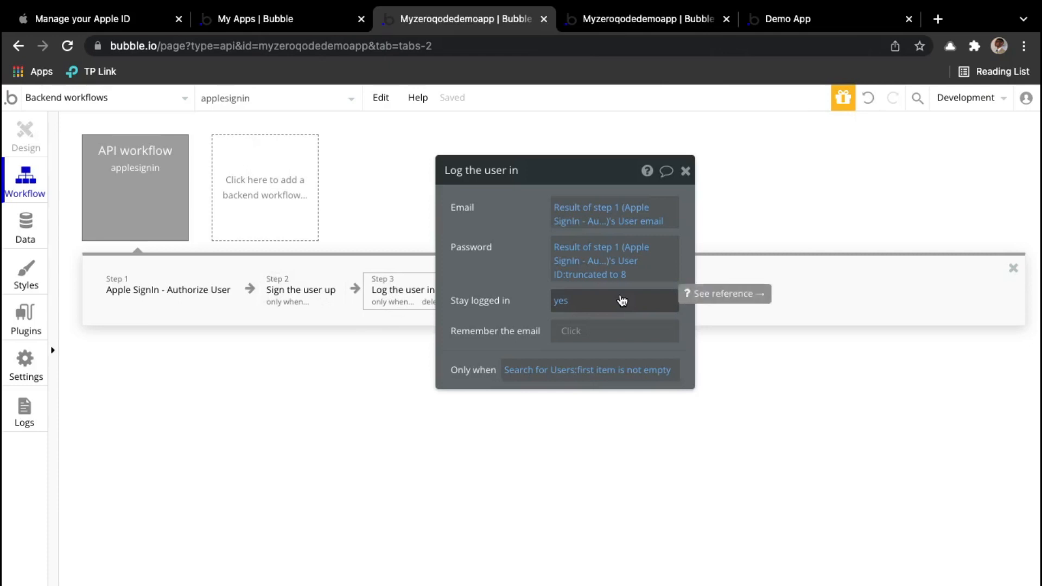
right_click(590, 277)
click(706, 286)
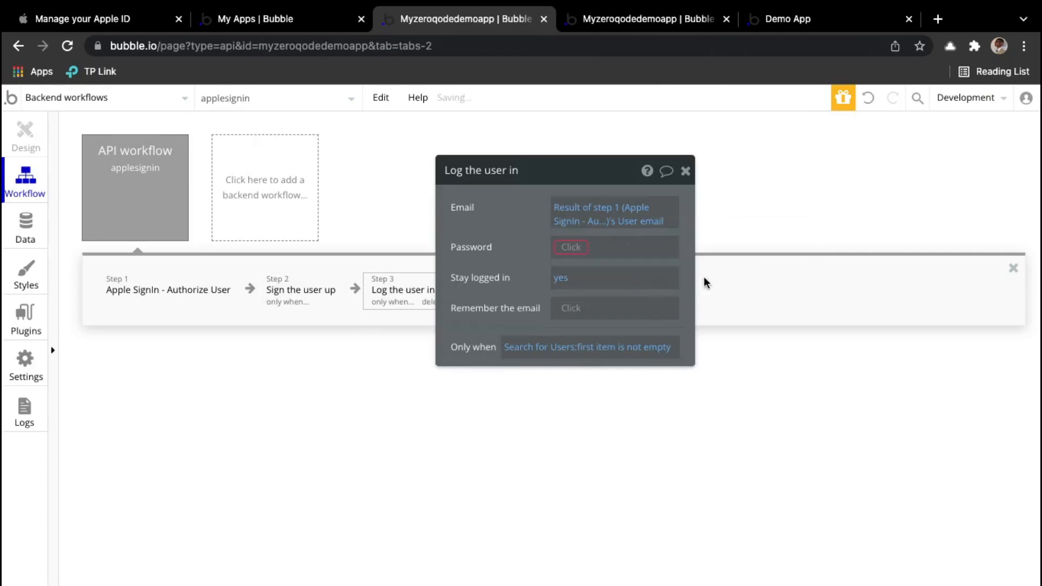
click(577, 245)
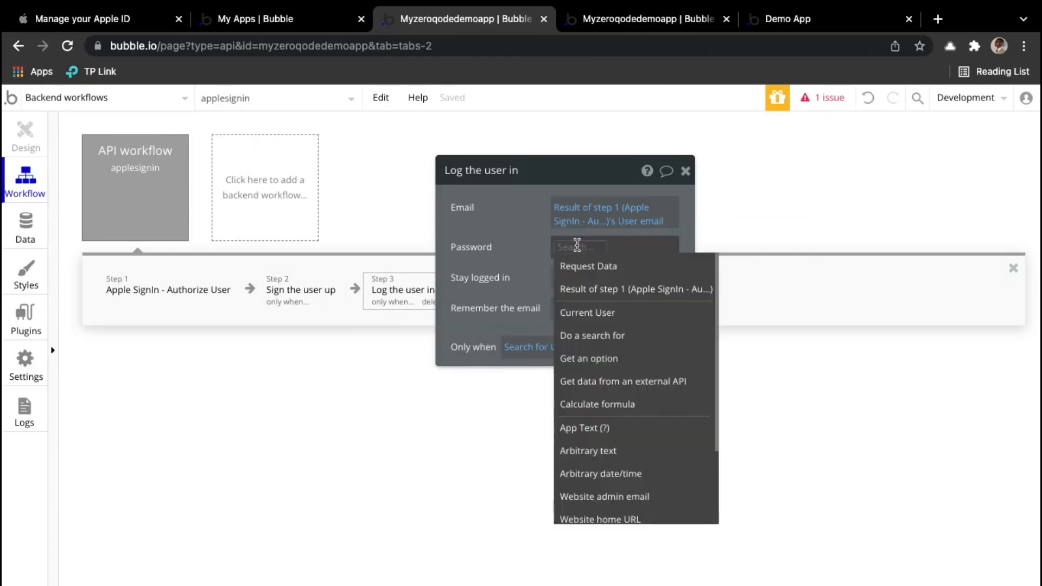
text(1234)
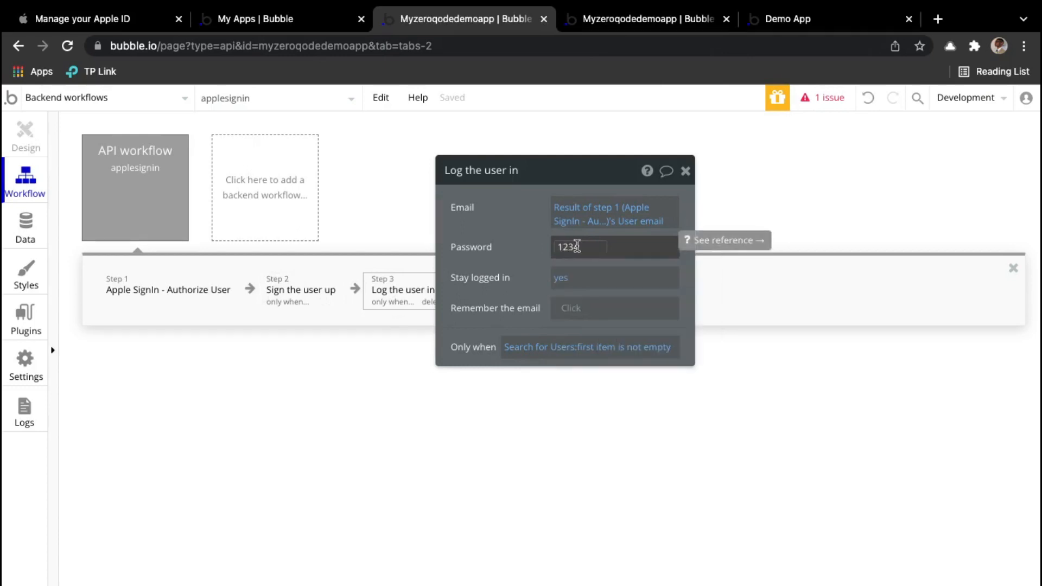
text(5)
click(515, 249)
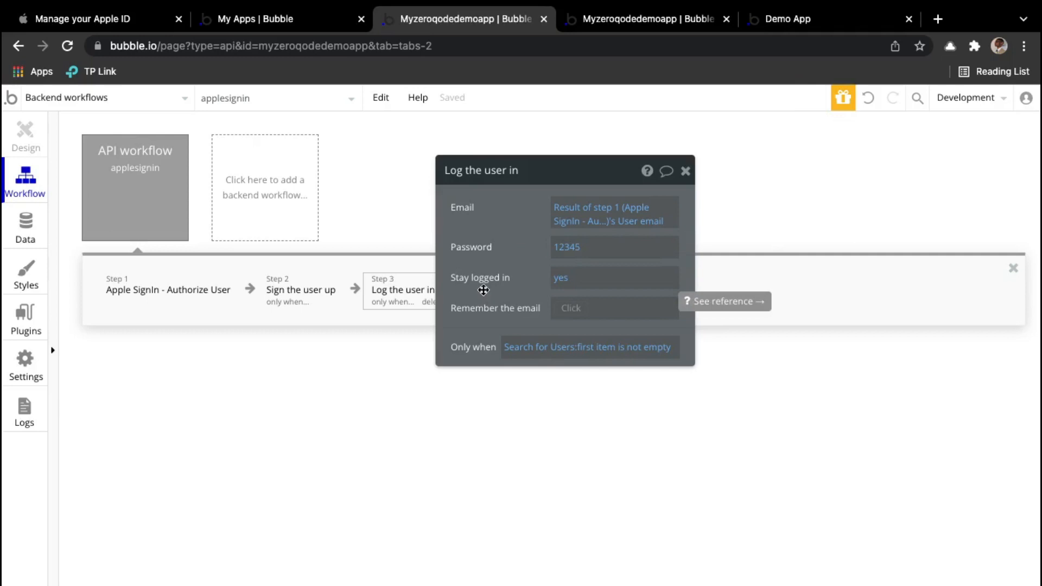
click(625, 21)
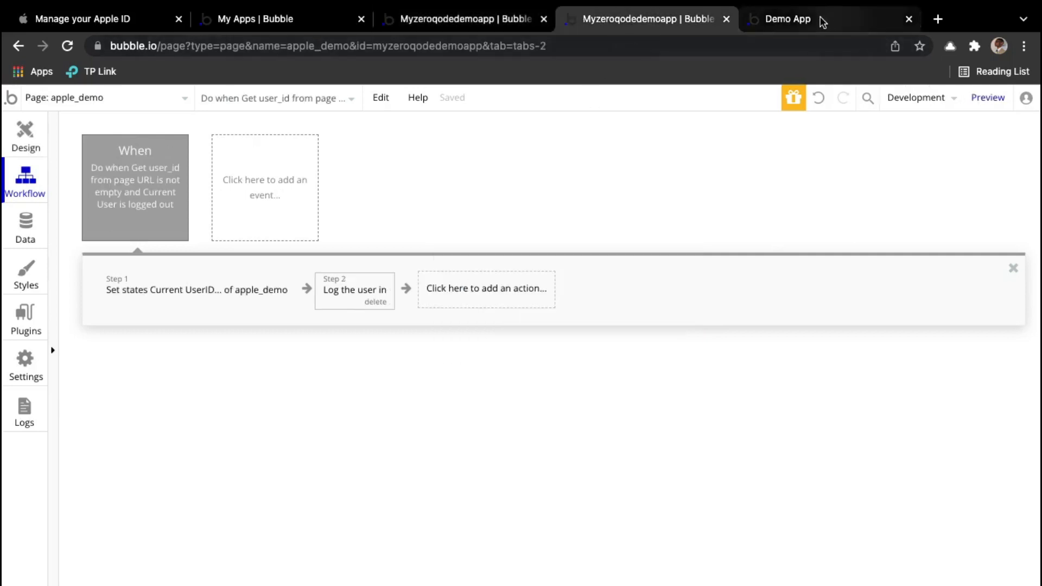
Step: In a fresh preview, sign in with Apple again using the Apple ID credentials and allow access
click(909, 19)
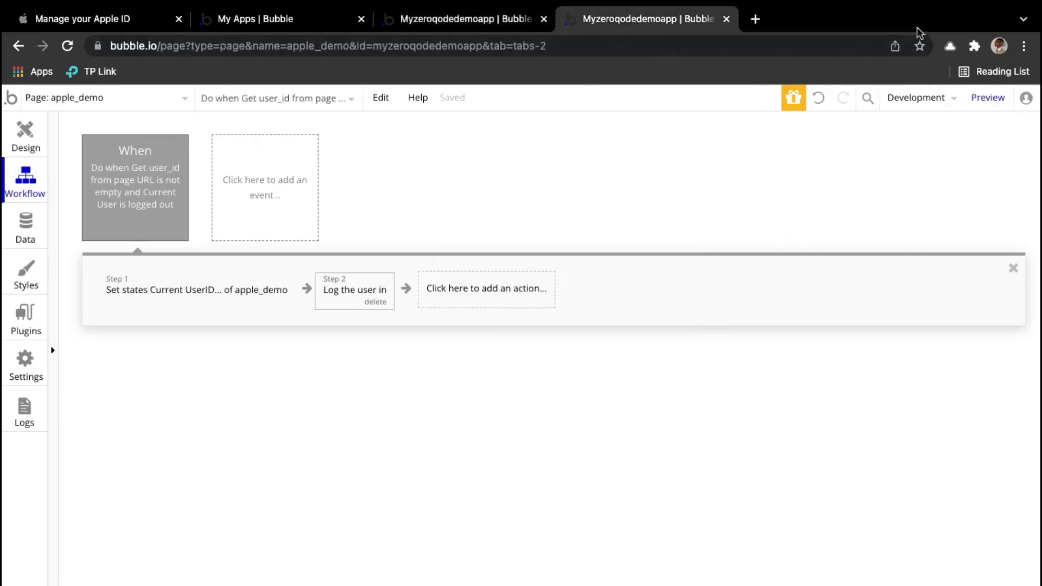
click(983, 102)
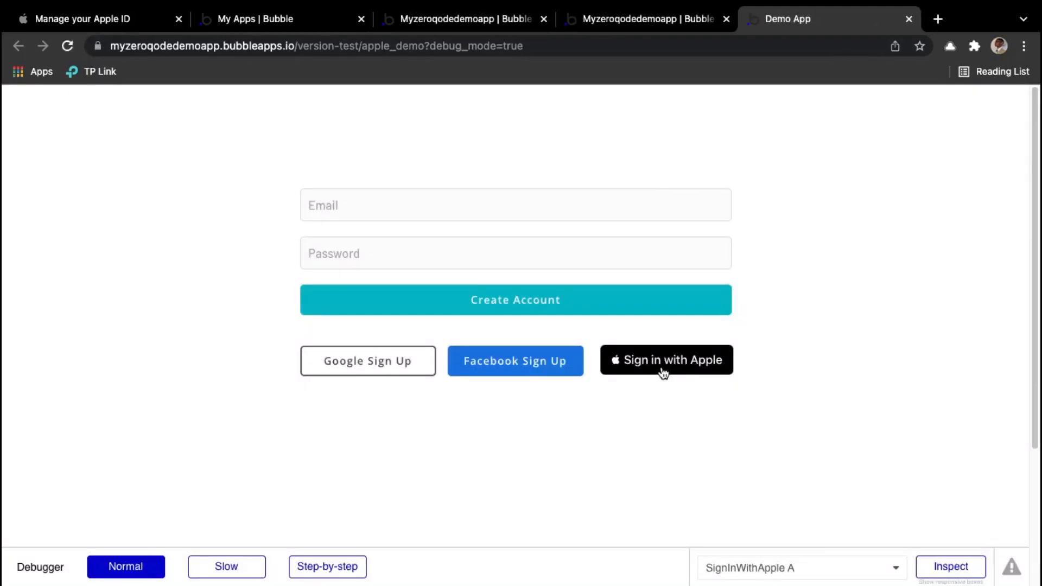
click(663, 373)
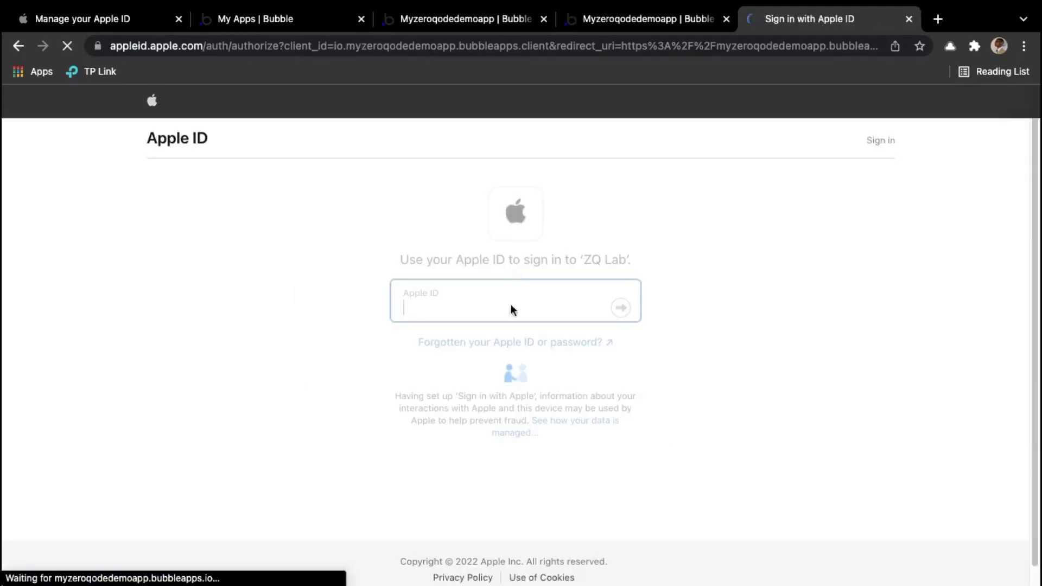
click(509, 301)
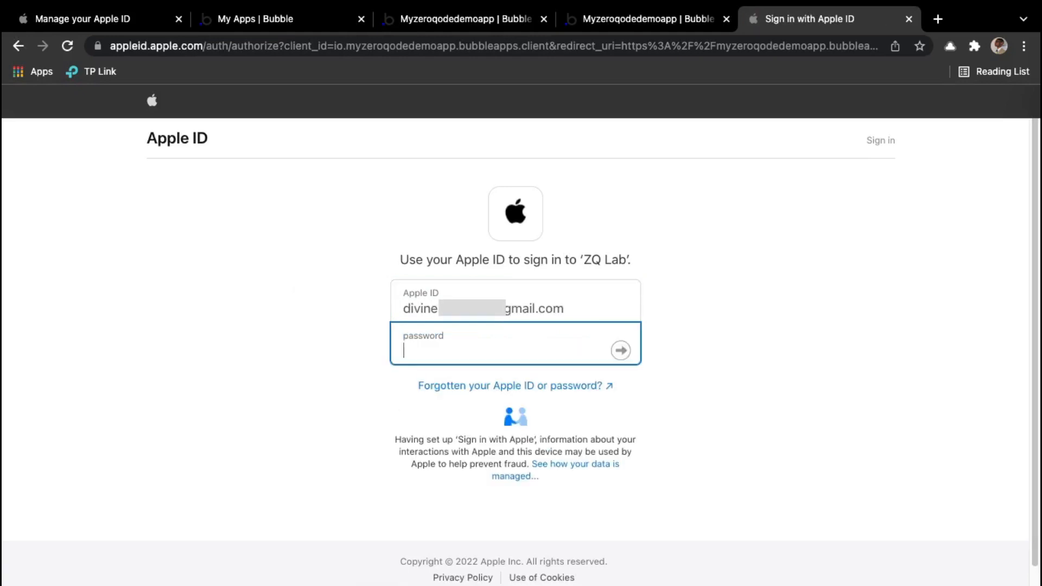
text(••••)
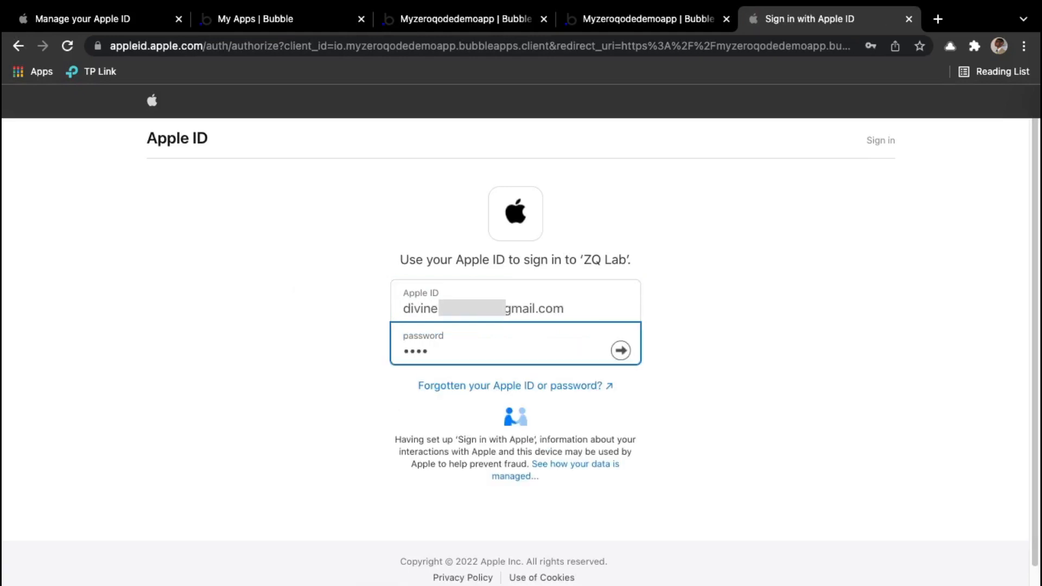
text(•••••)
text(••)
key(Return)
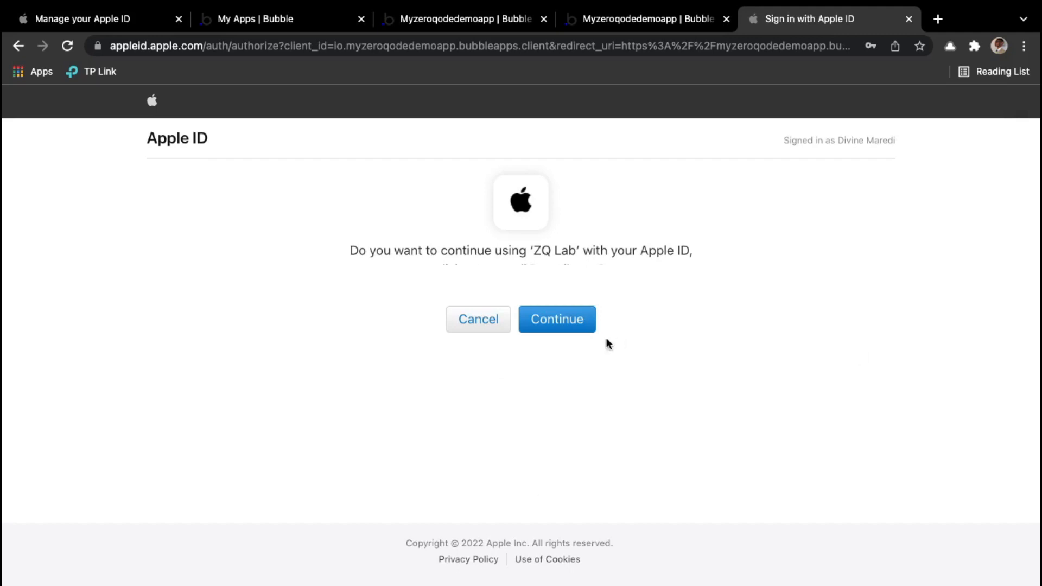
click(573, 328)
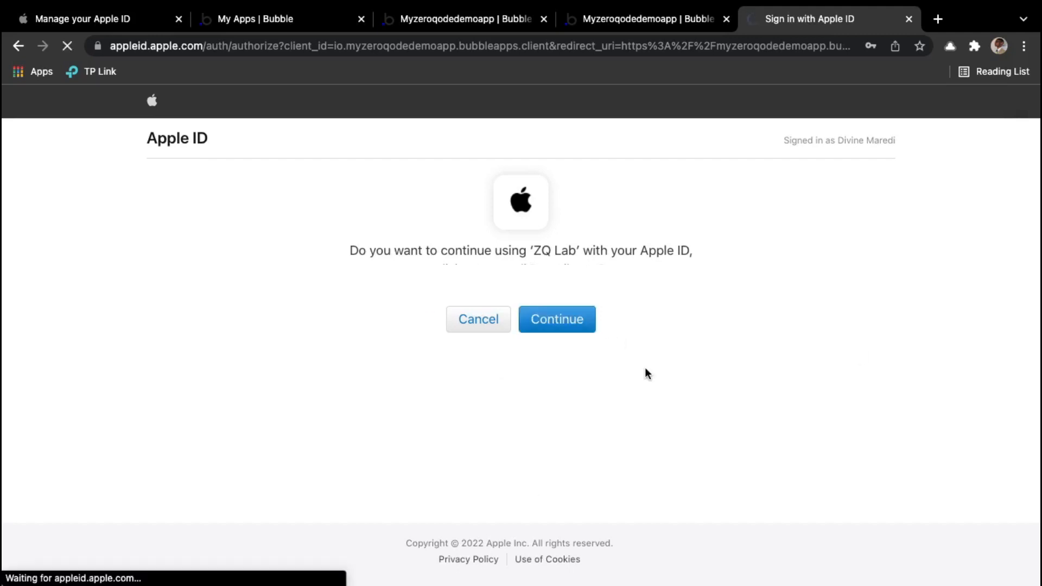